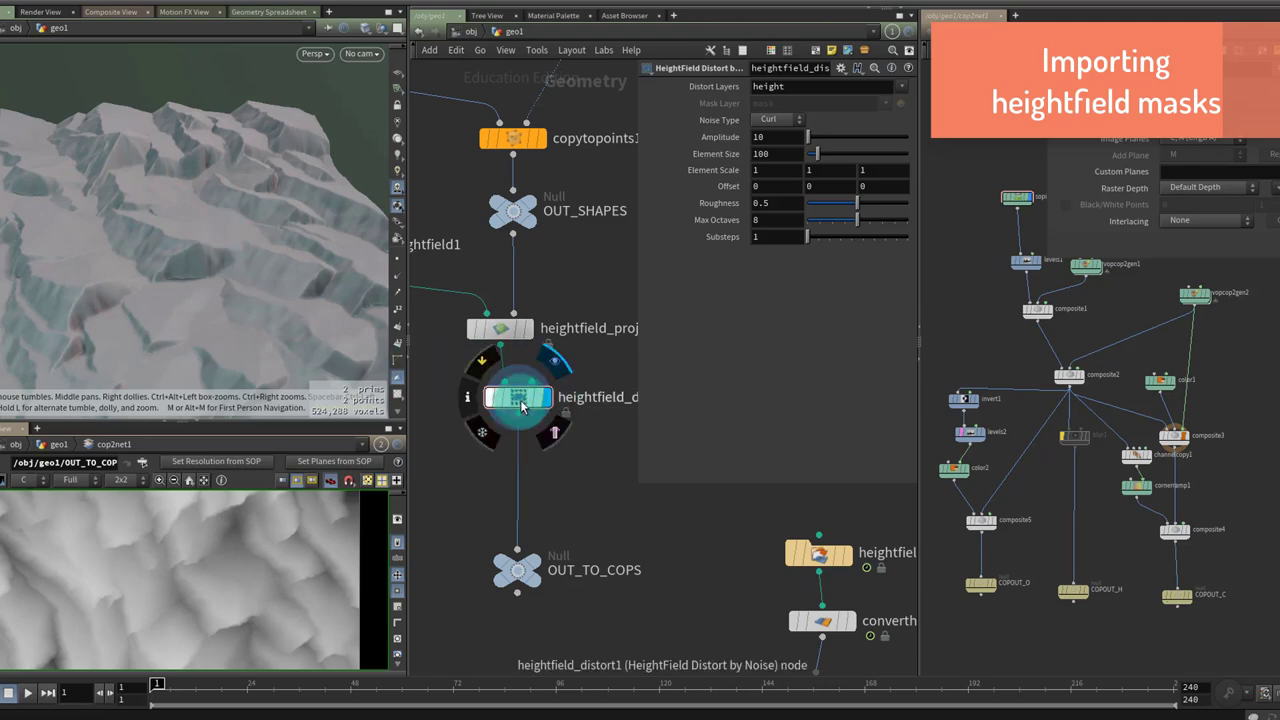
Add a HeightField Mask by Feature node after heightfield_distort1 and display its mask on the terrain
key("Tab")
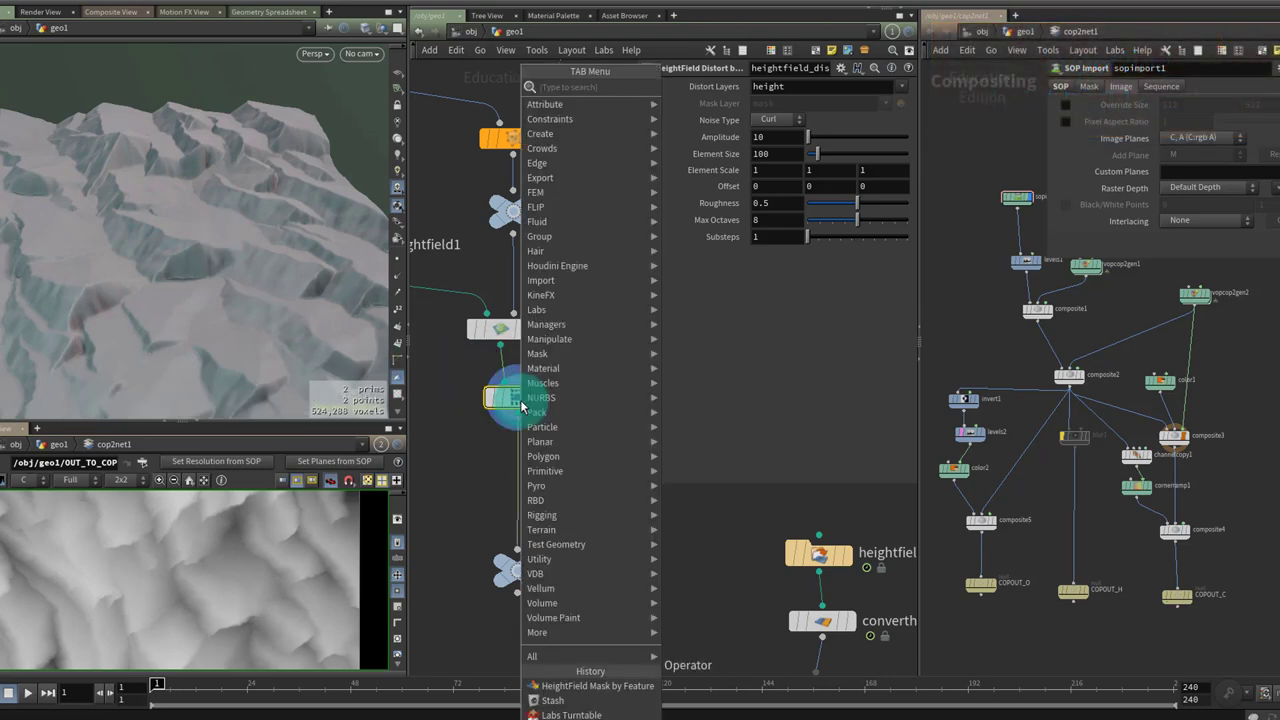
type("hf featu")
key("Return")
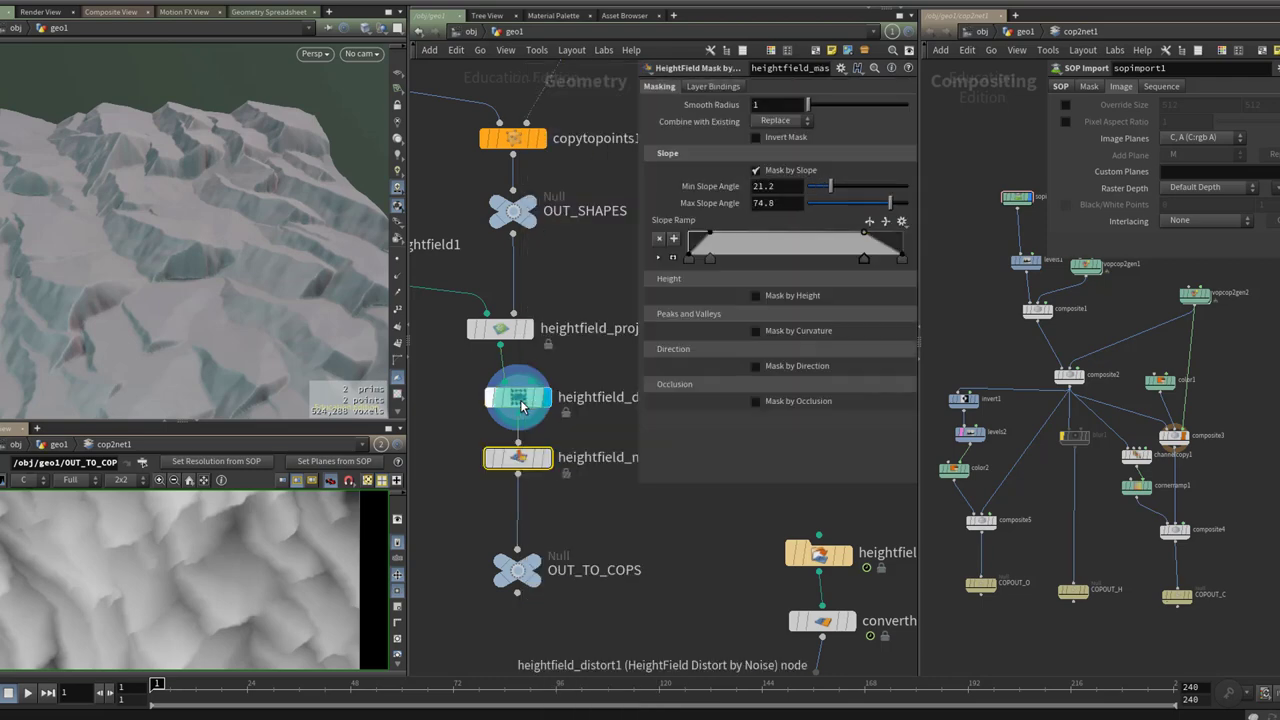
left_click(547, 477)
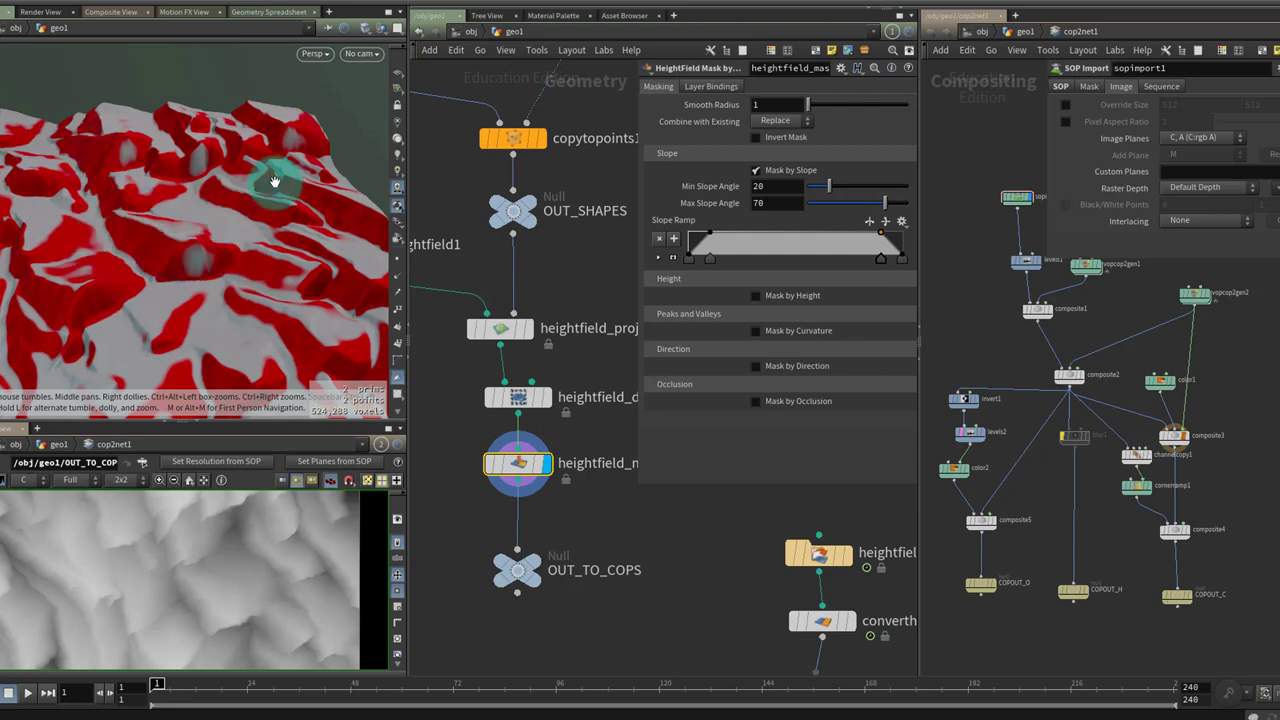
Narrow the slope mask to a minimum slope angle of 27.8 and a maximum of 73.5
left_click_drag(247, 222, 286, 214)
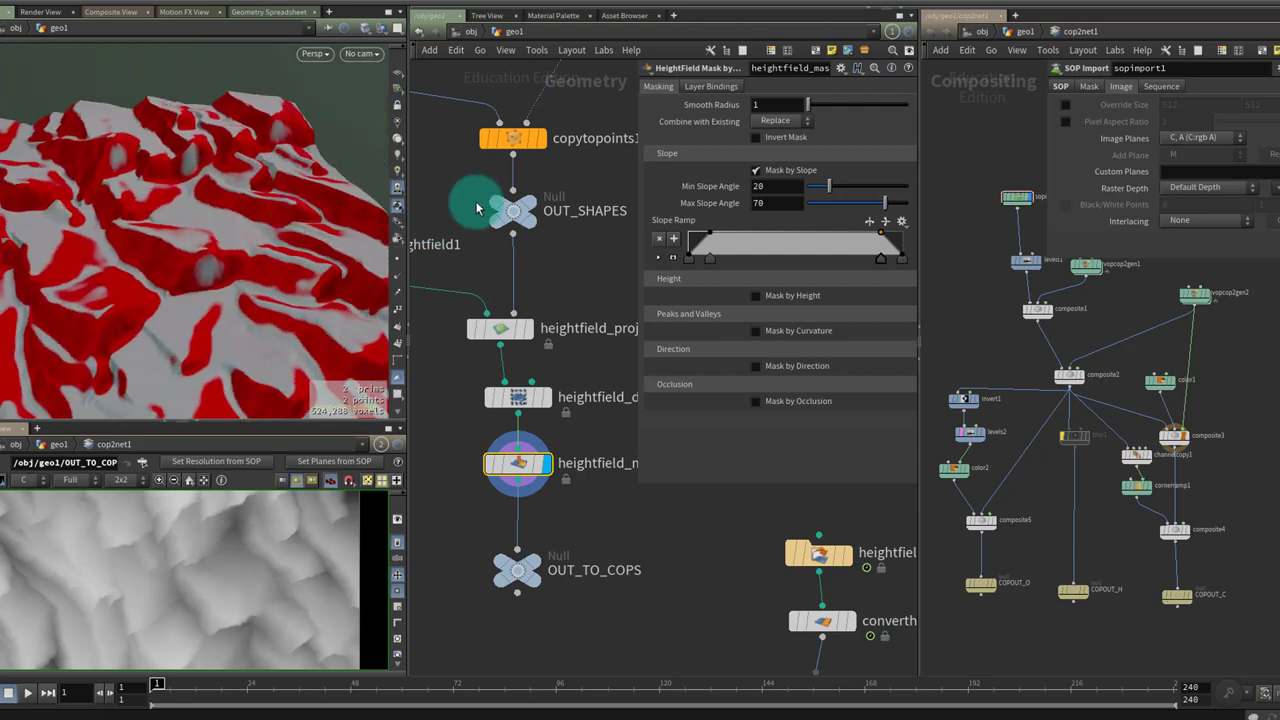
left_click_drag(828, 187, 837, 189)
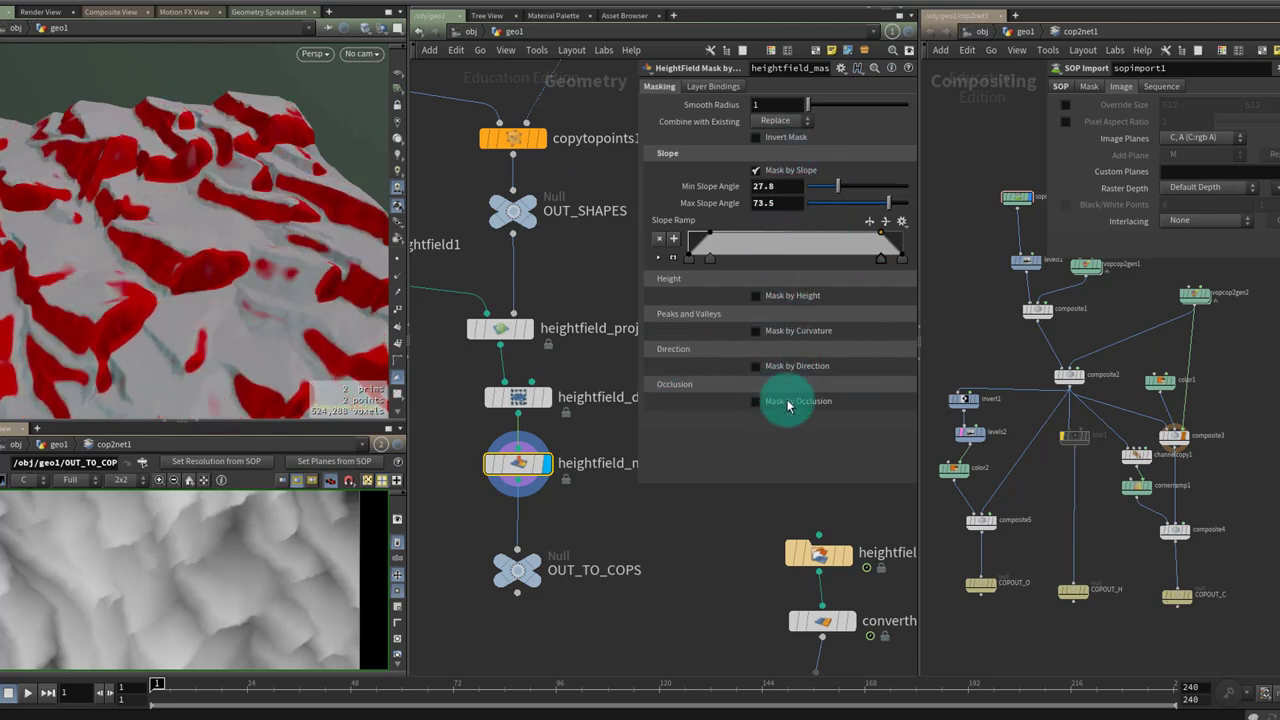
mouse_move(545, 472)
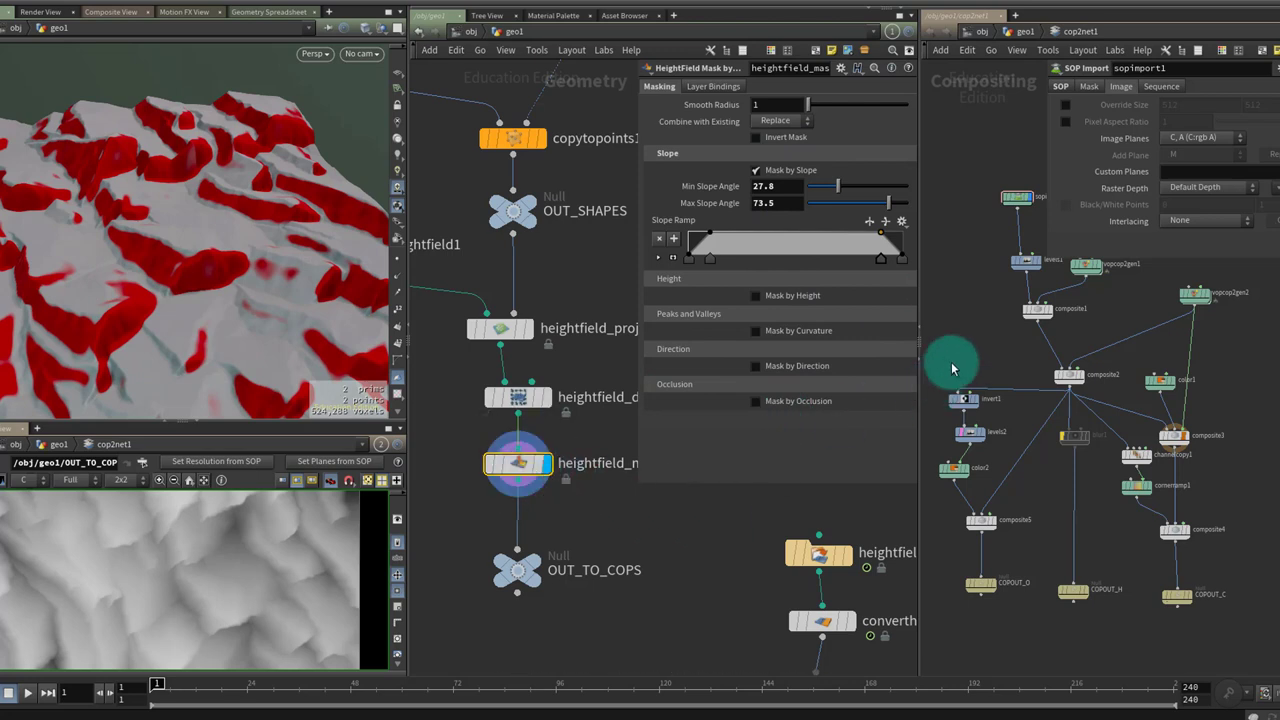
Set the planes of sopimport1 from its source SOP so the custom planes read height:f32 mask:f32
scroll(1006, 300, "up", 5)
scroll(1015, 372, "up", 3)
mouse_move(1067, 433)
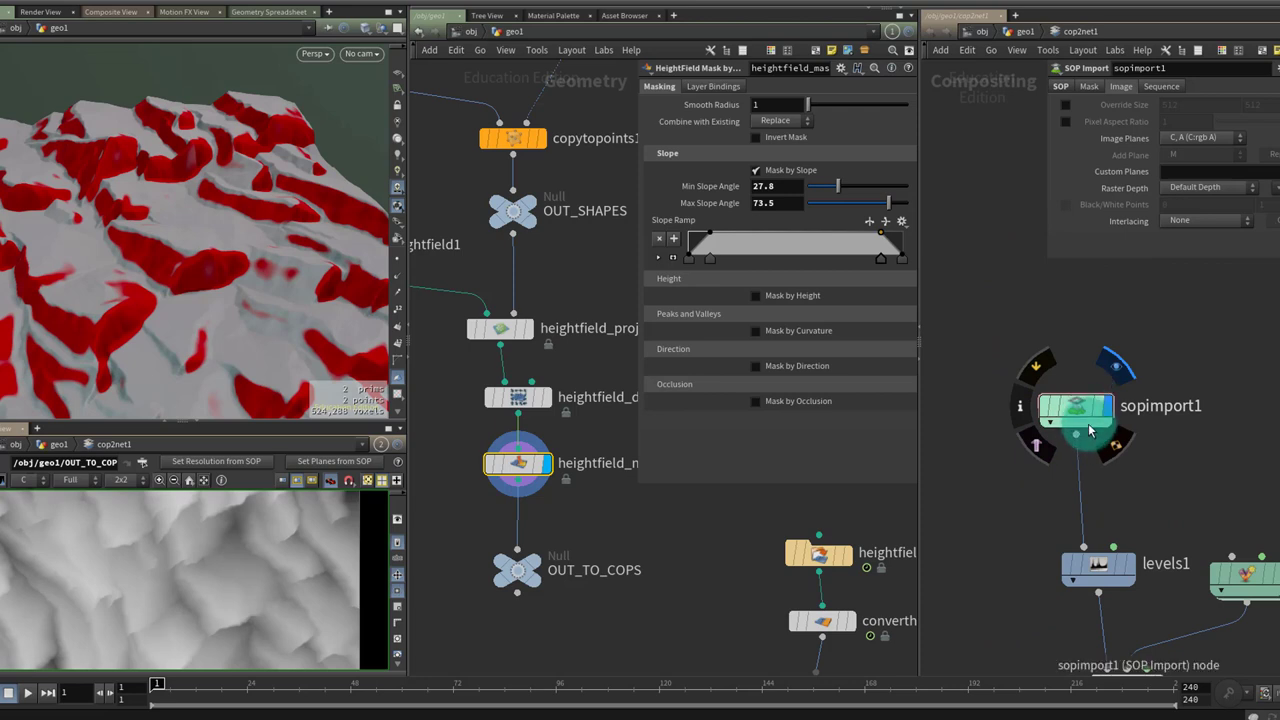
left_click(1060, 86)
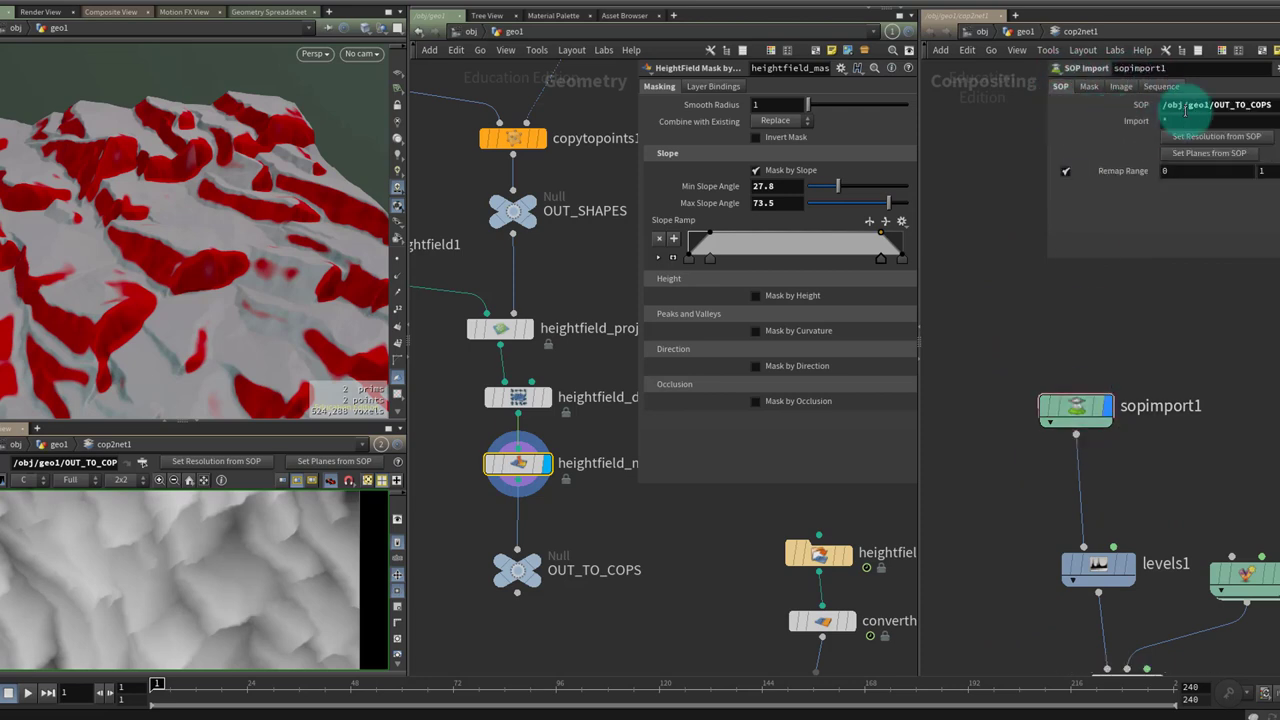
left_click(1121, 86)
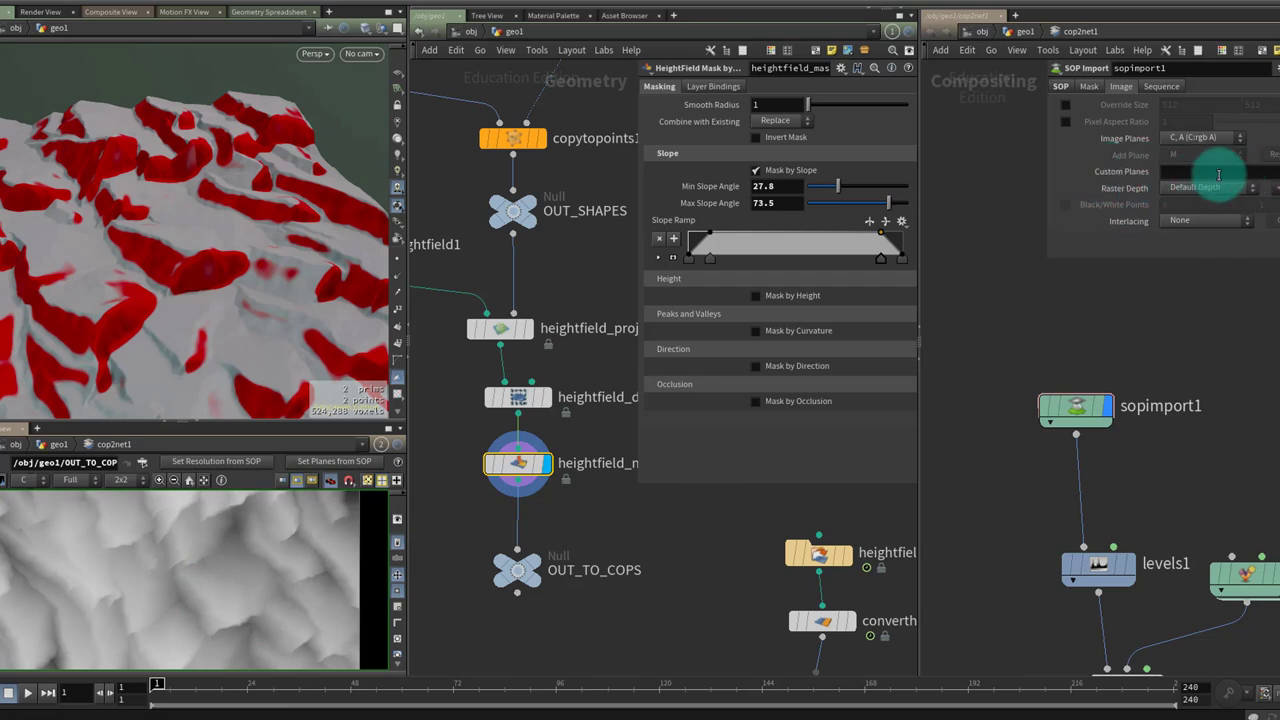
left_click(1062, 87)
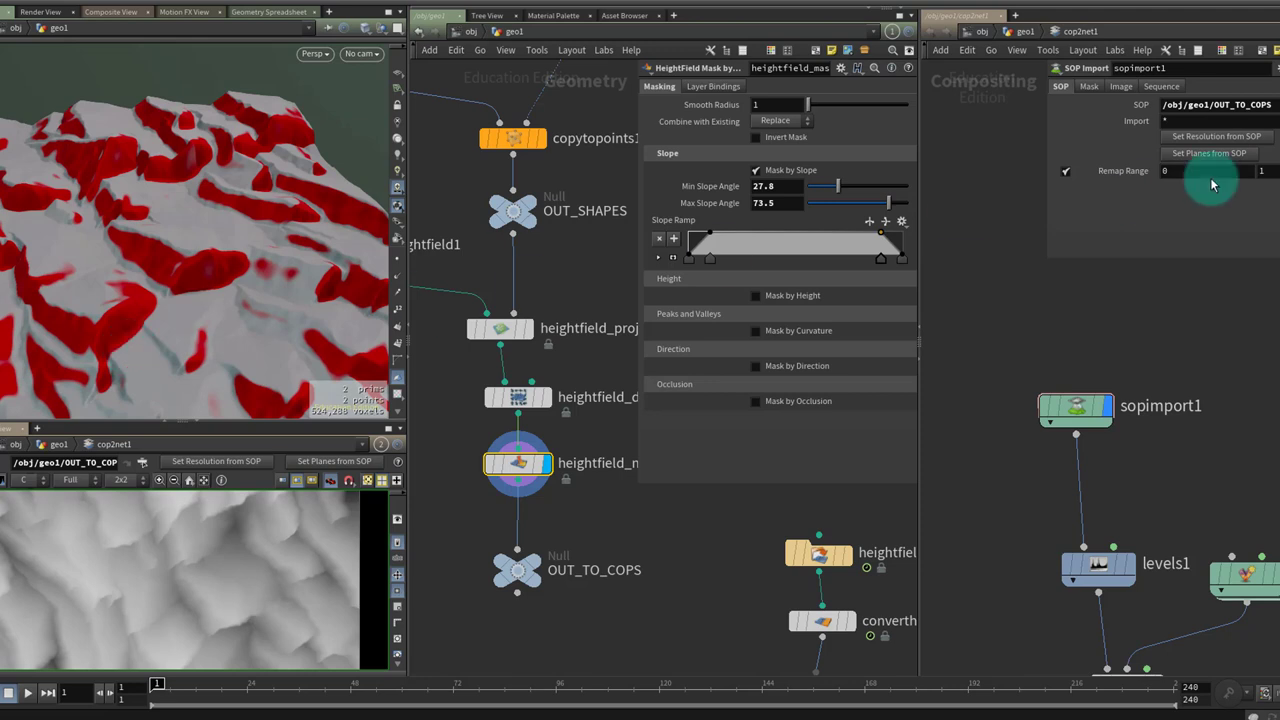
left_click(1120, 90)
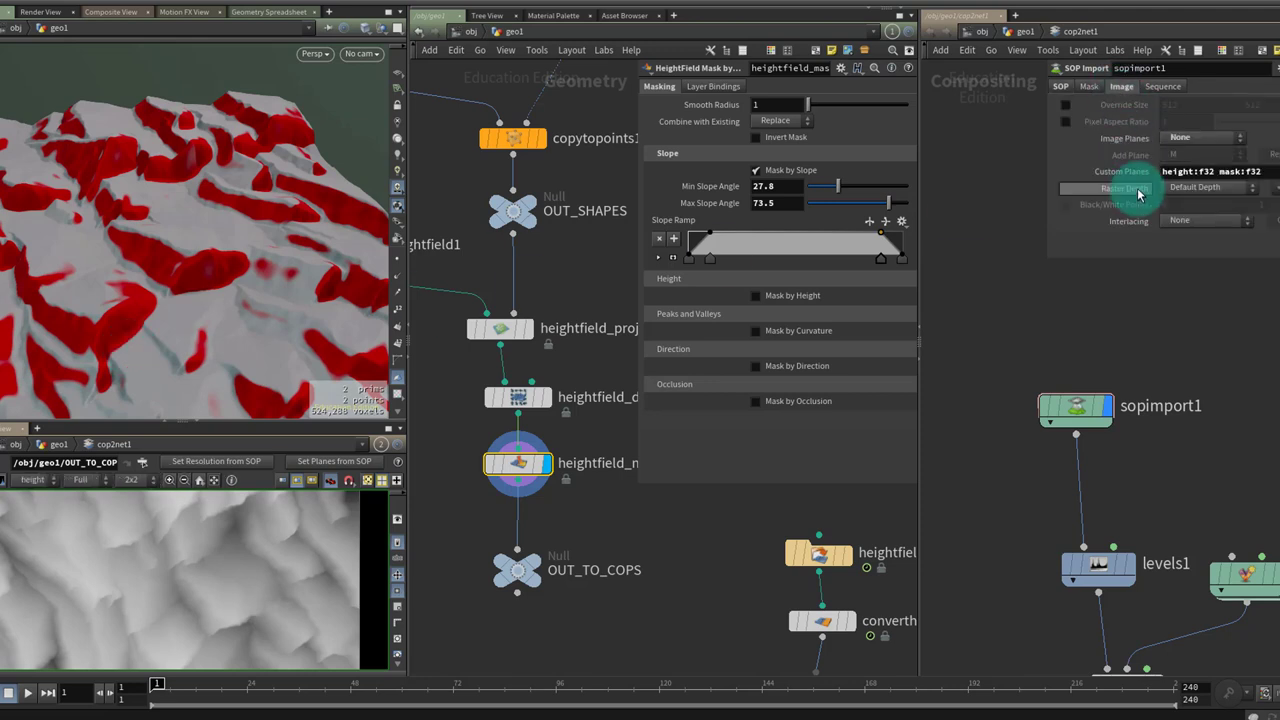
left_click(1139, 140)
left_click(1139, 140)
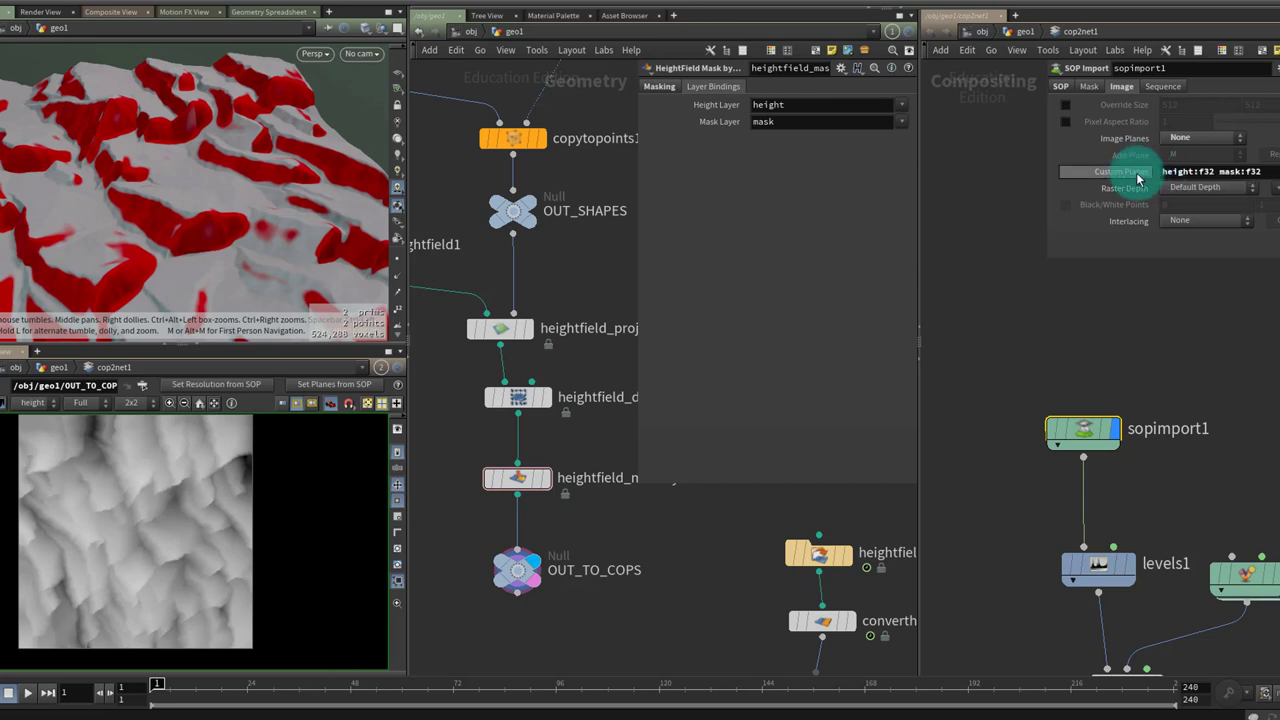
left_click(1177, 177)
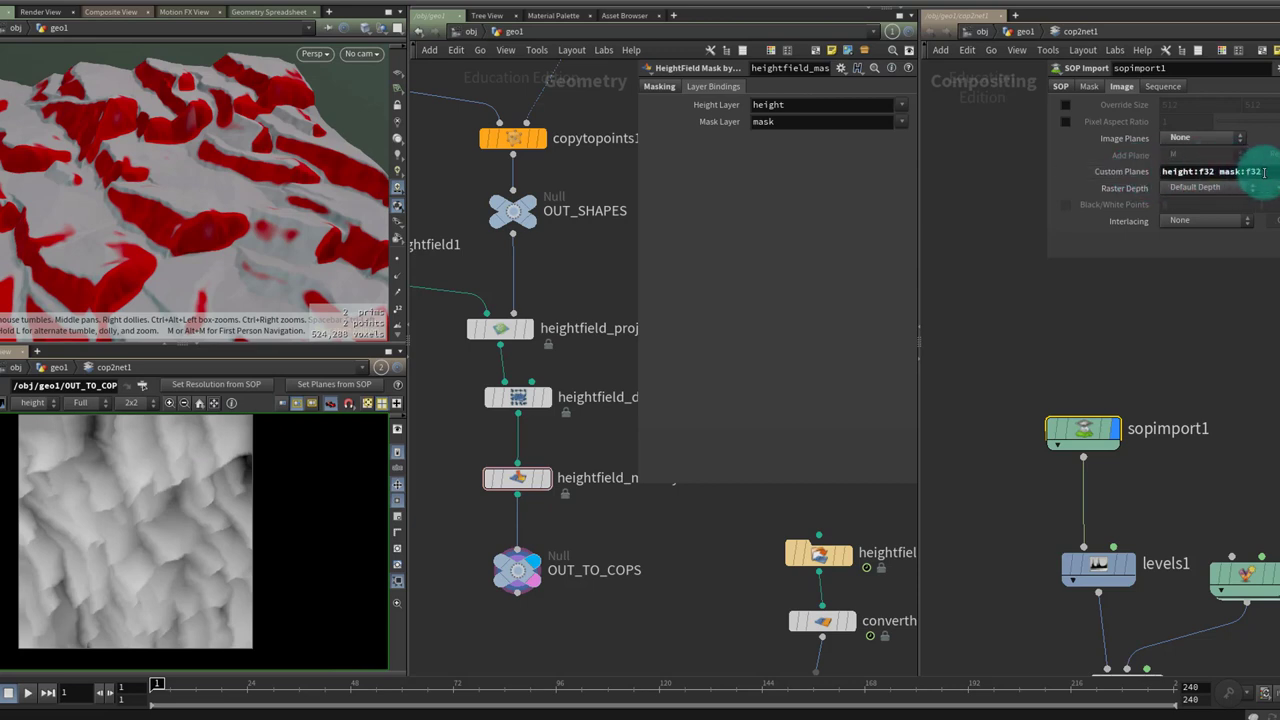
Inspect the imported height and mask planes in the composite view
scroll(96, 492, "up", 1)
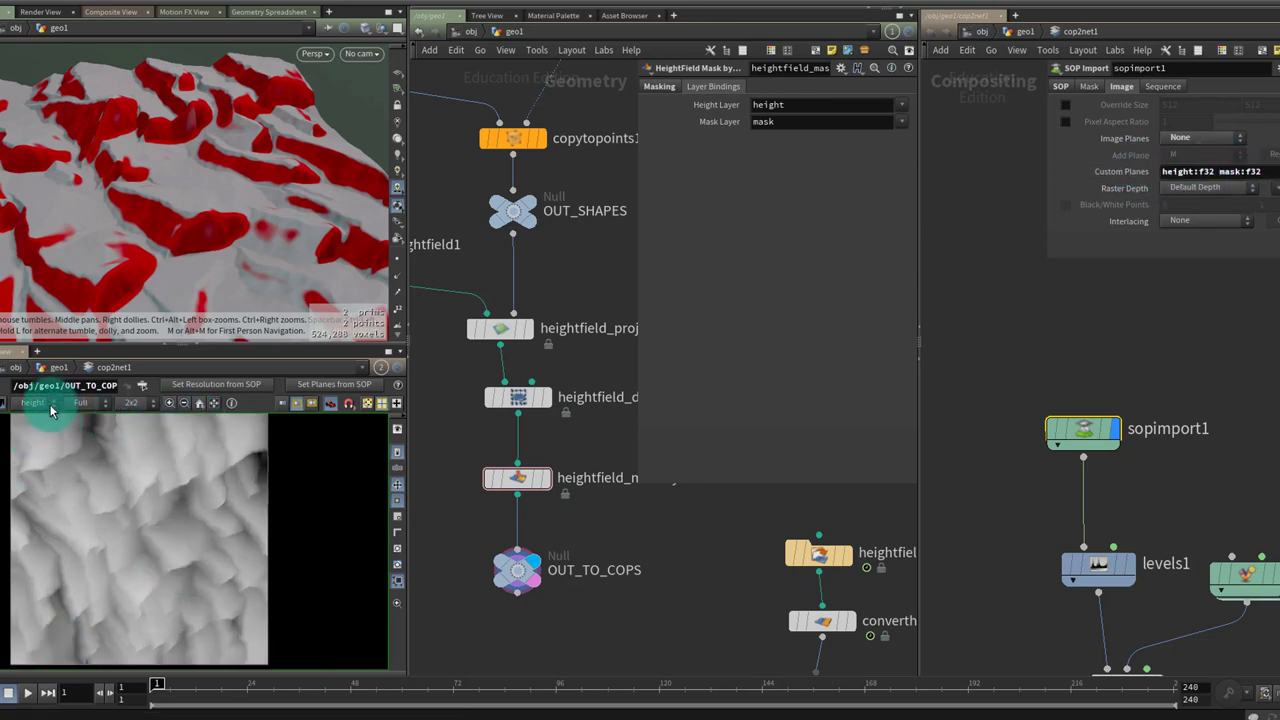
left_click_drag(50, 410, 42, 448)
left_click(38, 434)
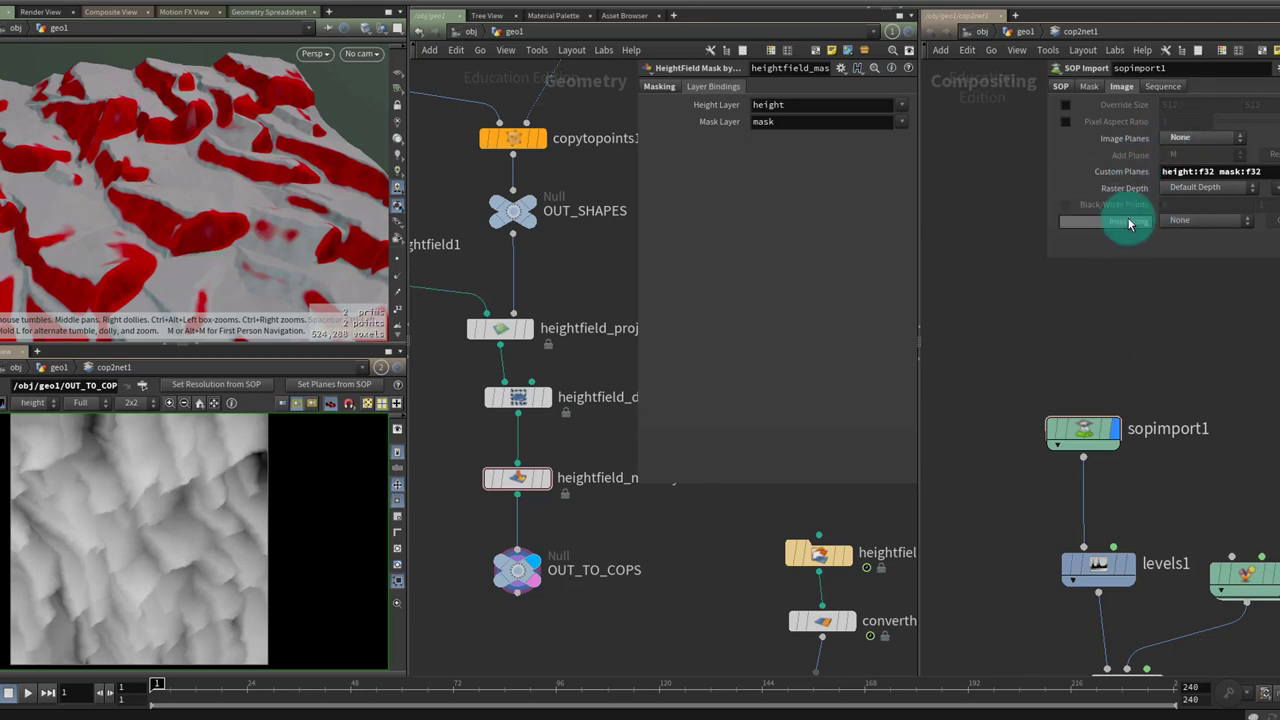
Set the image planes of sopimport1 to C, A (C:rgb A:rgb) and check the A, height, mask and C planes in the composite view
left_click(1178, 143)
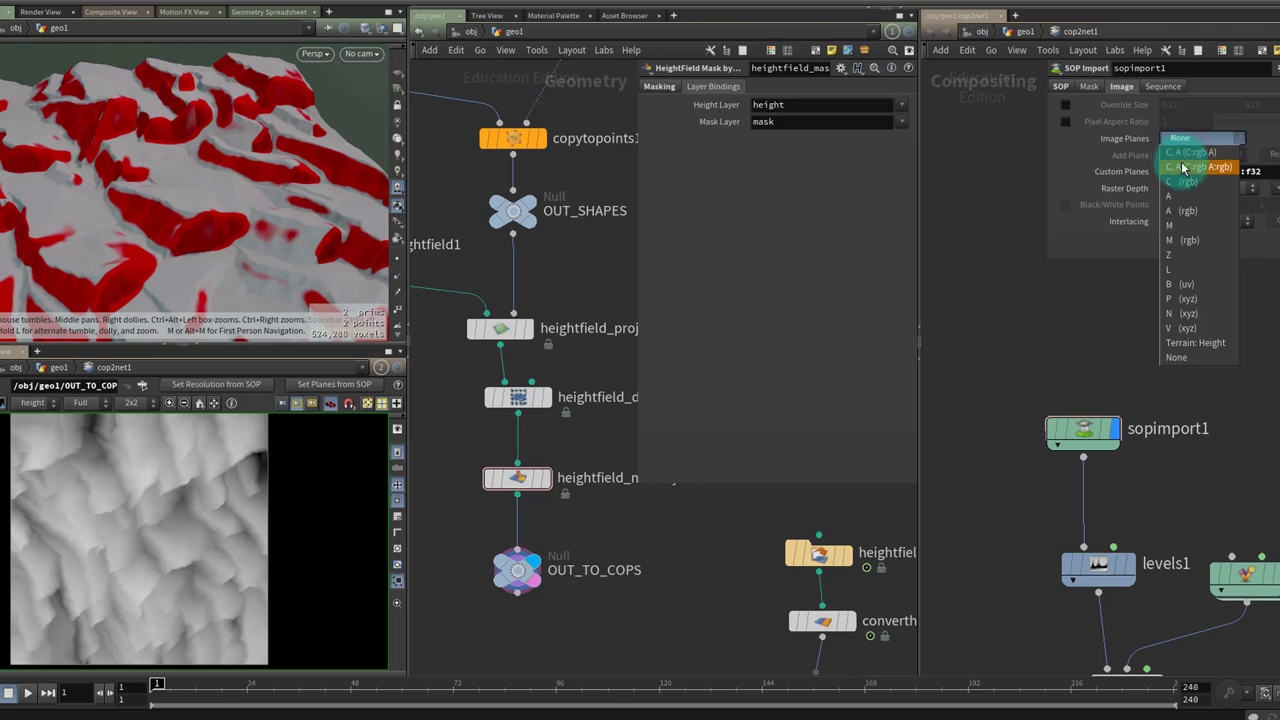
left_click(1184, 168)
left_click(51, 403)
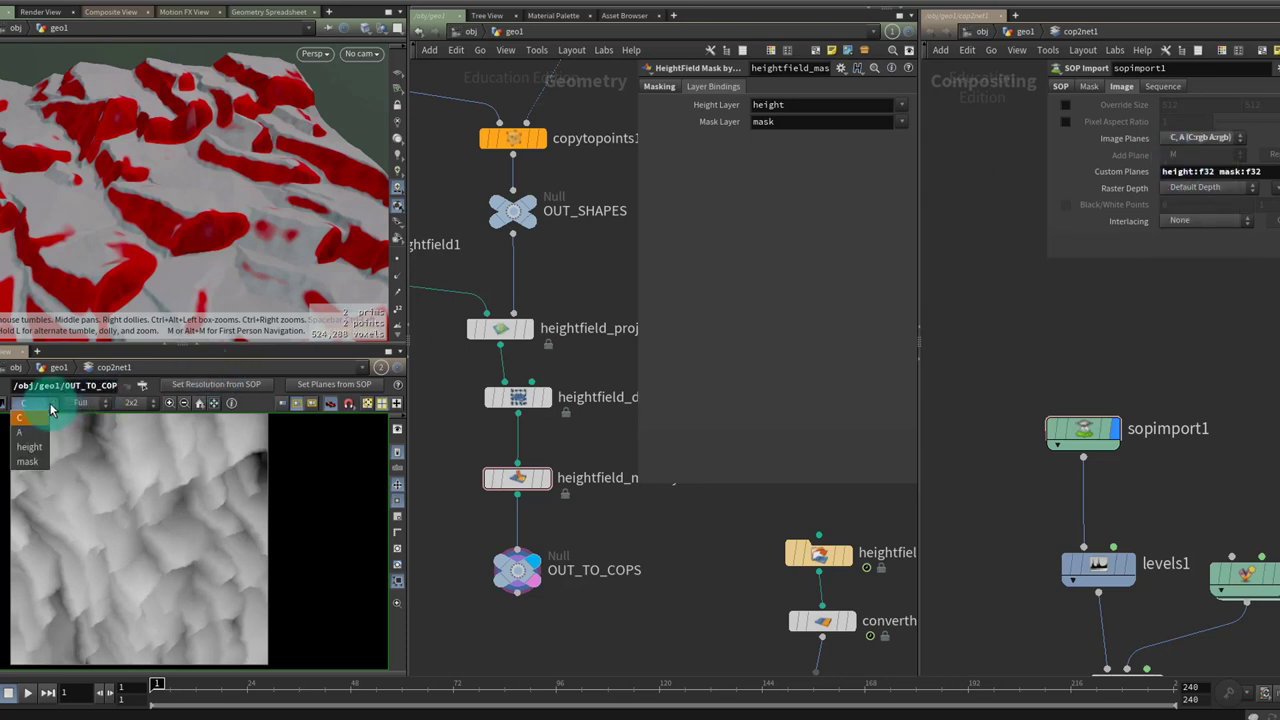
left_click(37, 434)
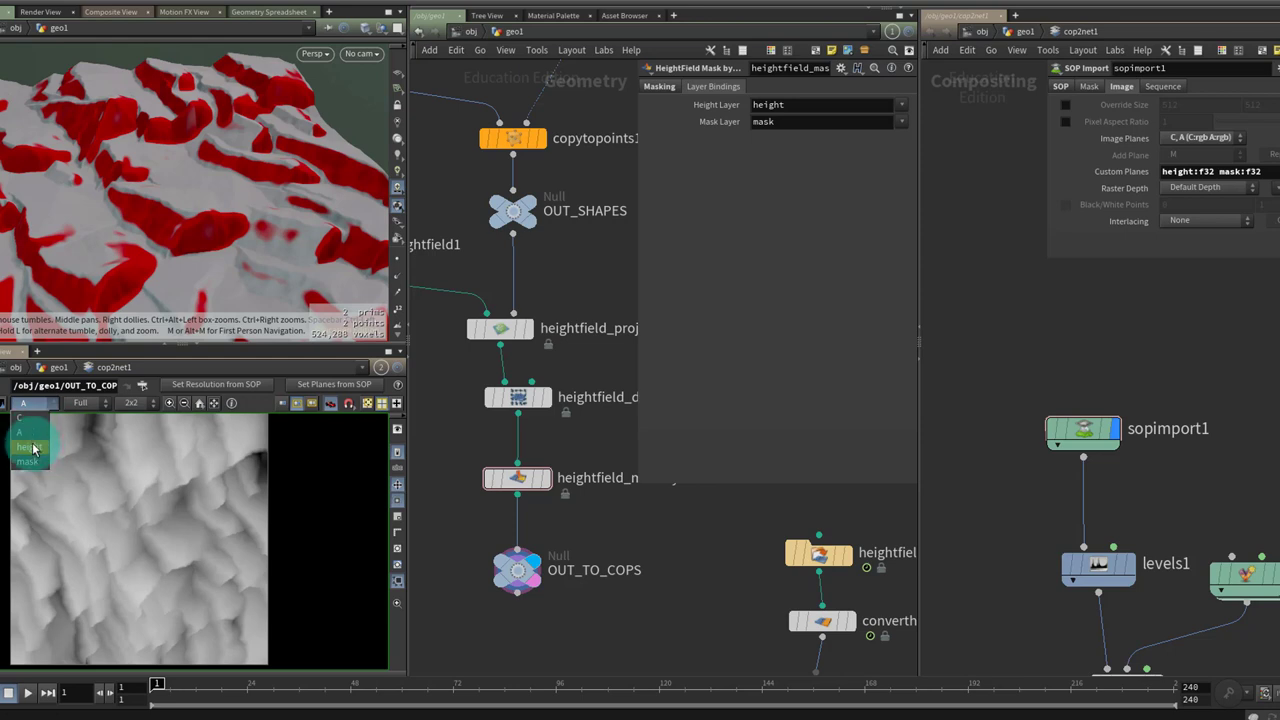
left_click(33, 448)
left_click(39, 403)
left_click(30, 460)
left_click(36, 403)
left_click(33, 463)
left_click(37, 402)
left_click(24, 417)
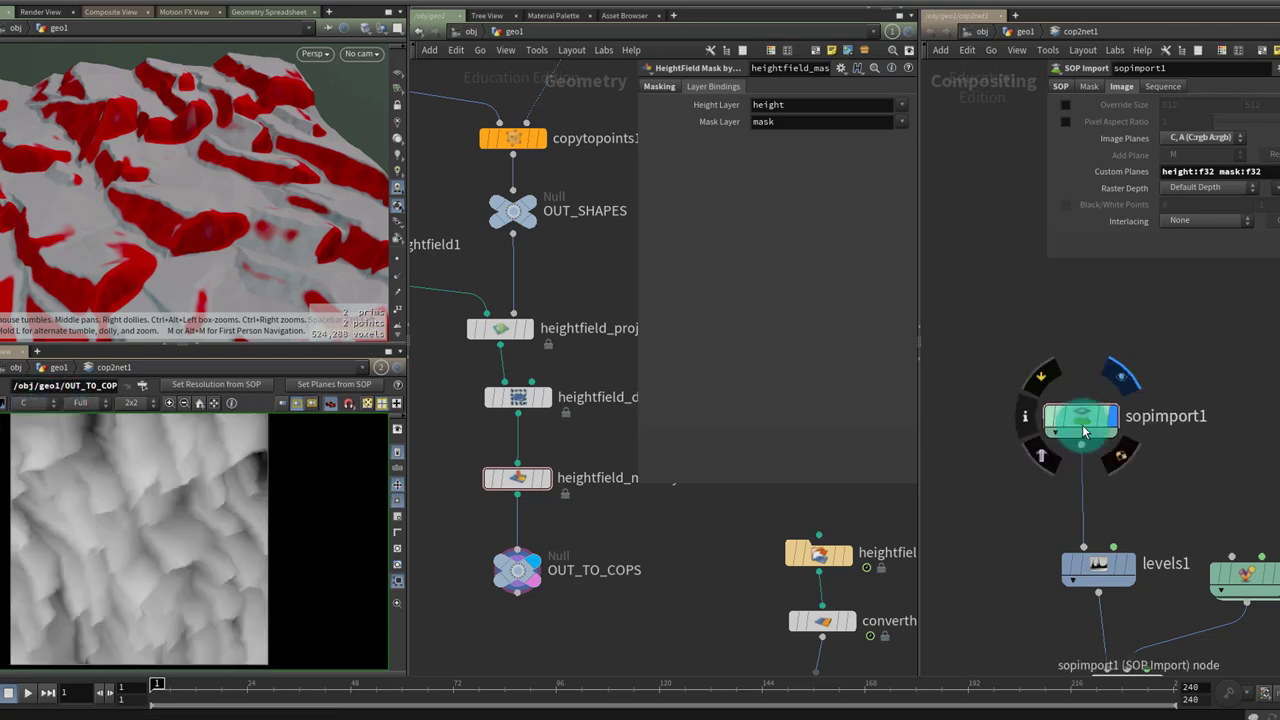
Display the COPOUT_C and COPOUT_H outputs and check which planes reach the end of the network
left_click_drag(1082, 425, 1080, 413)
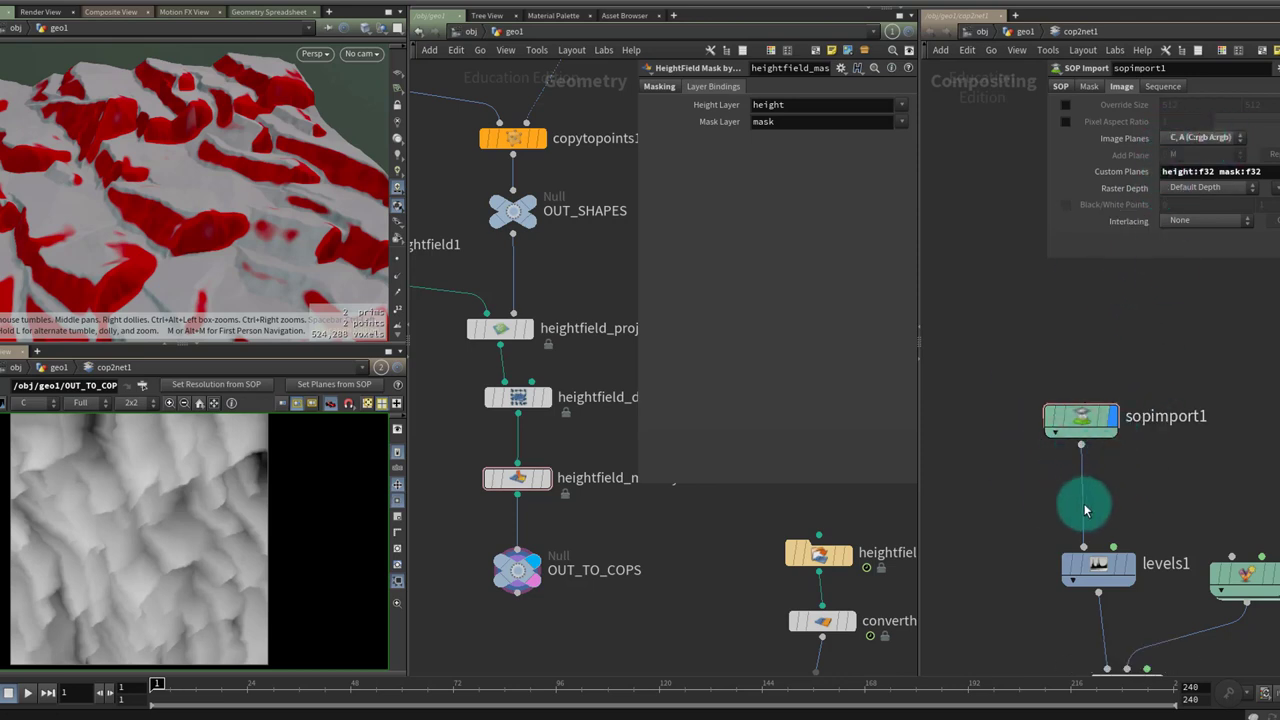
middle_click_drag(1120, 510, 1086, 380)
scroll(1150, 475, "down", 3)
middle_click_drag(1150, 475, 953, 177)
middle_click_drag(1049, 584, 1003, 355)
left_click(1130, 505)
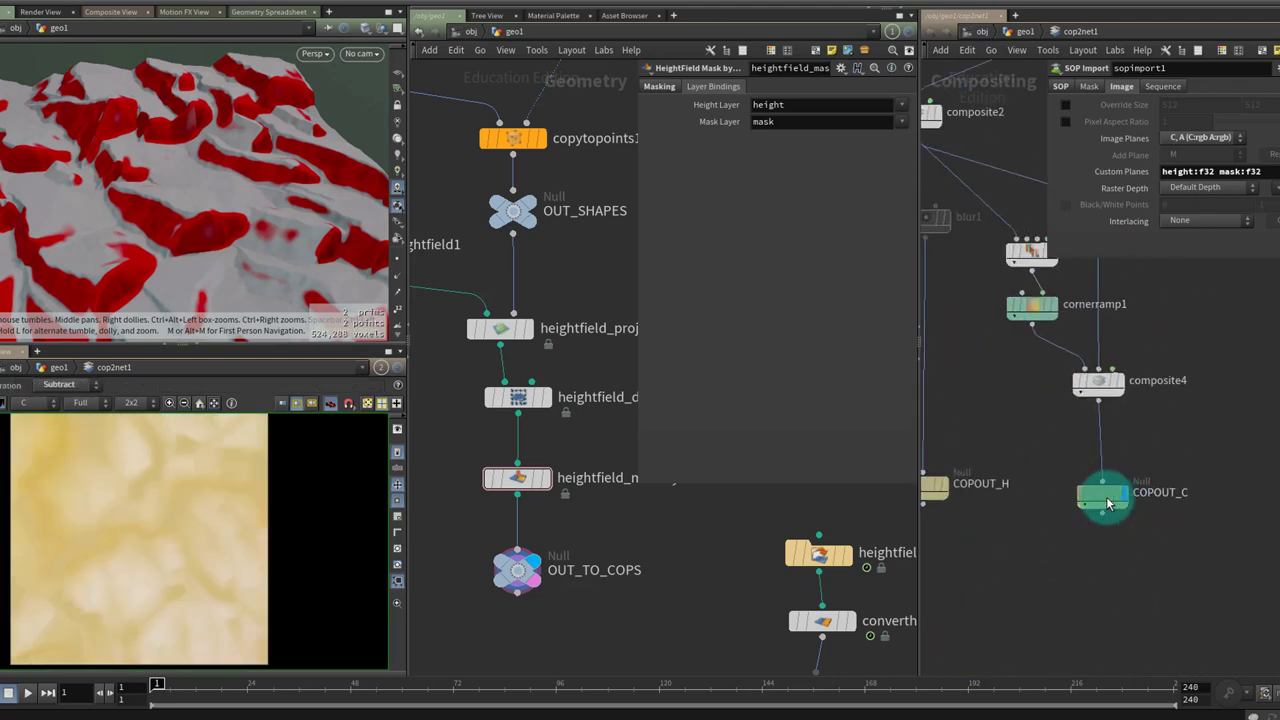
middle_click_drag(950, 488, 1020, 537)
left_click(1010, 540)
left_click(1000, 538)
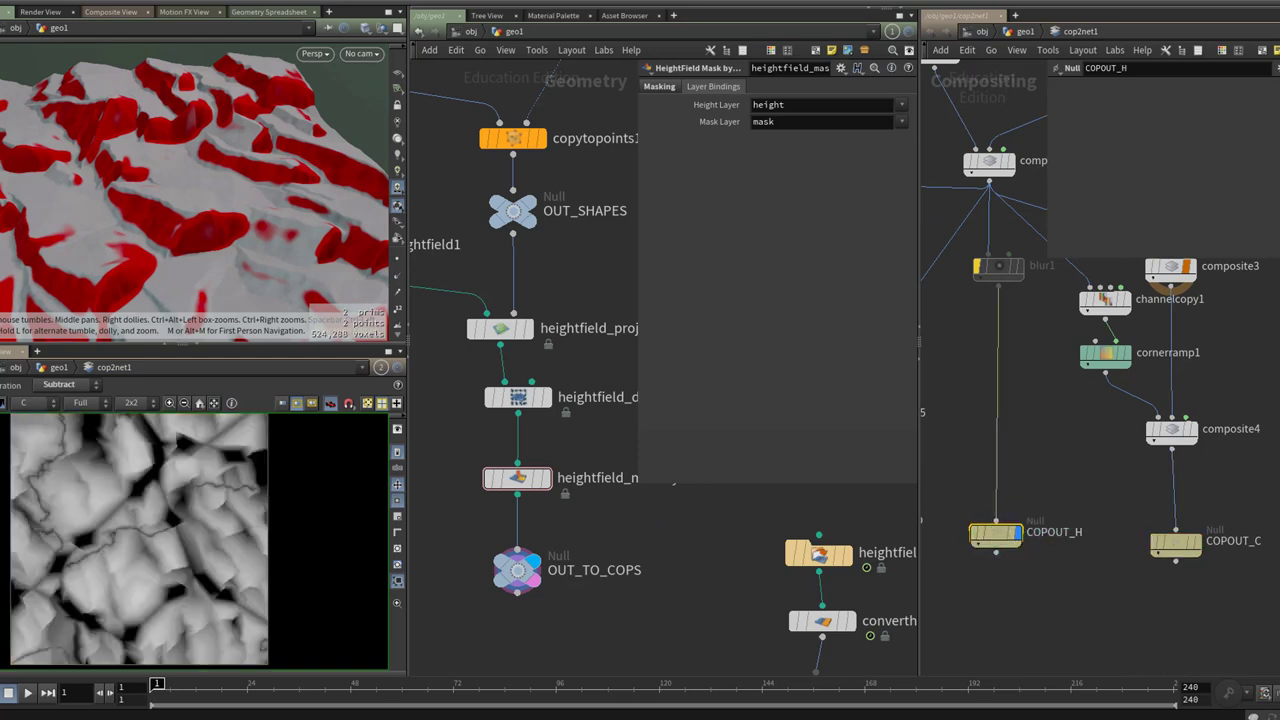
left_click(62, 405)
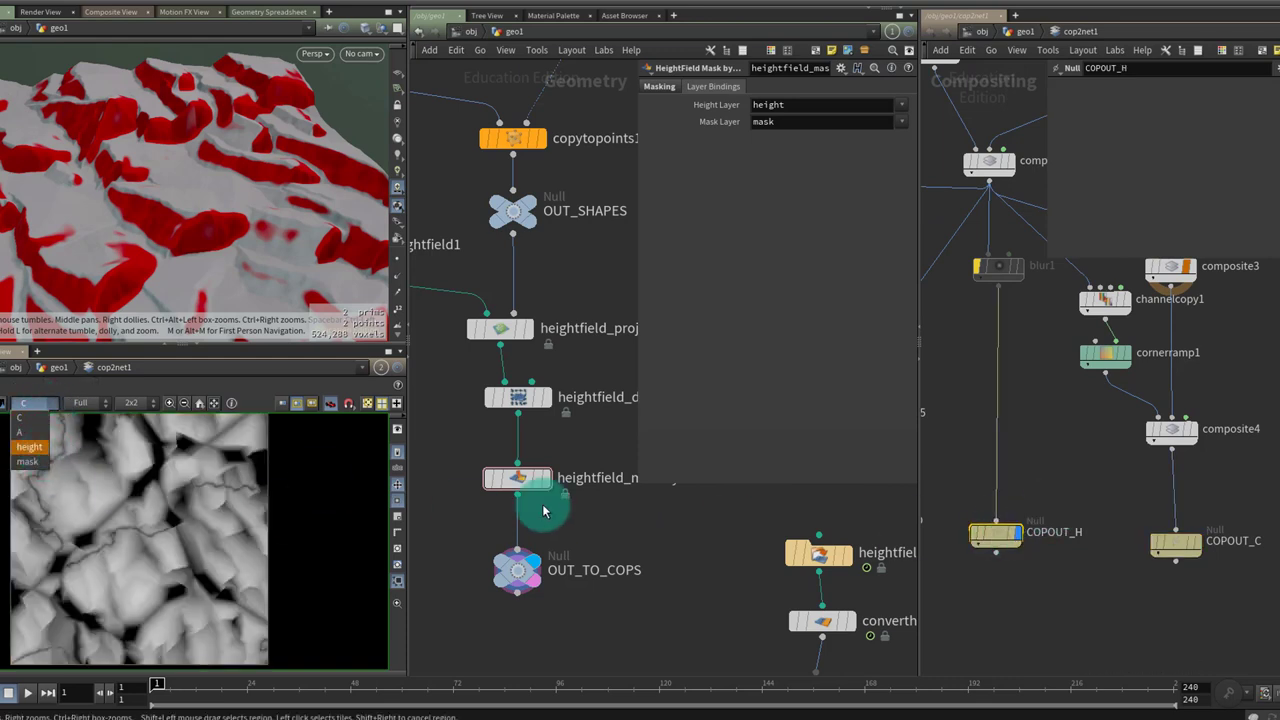
Add a Color node in the empty area beside composite3
left_click(1251, 351)
middle_click_drag(1251, 353, 1083, 518)
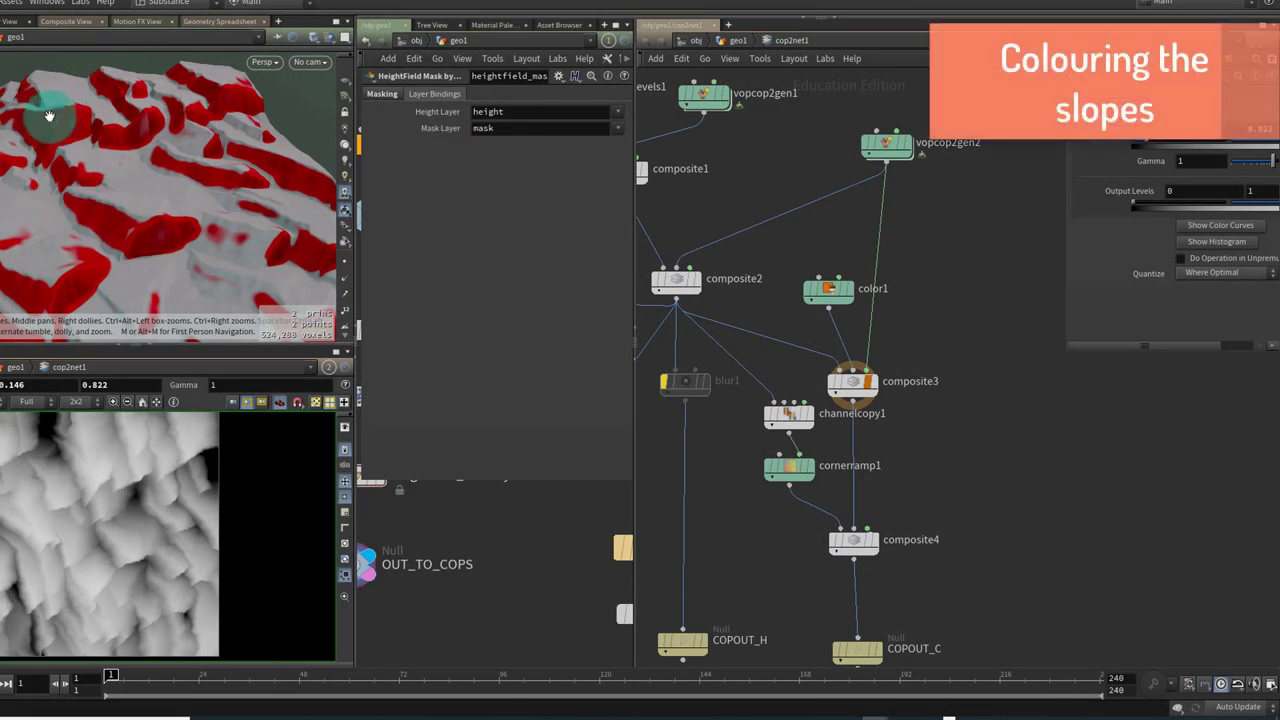
middle_click_drag(972, 452, 920, 431)
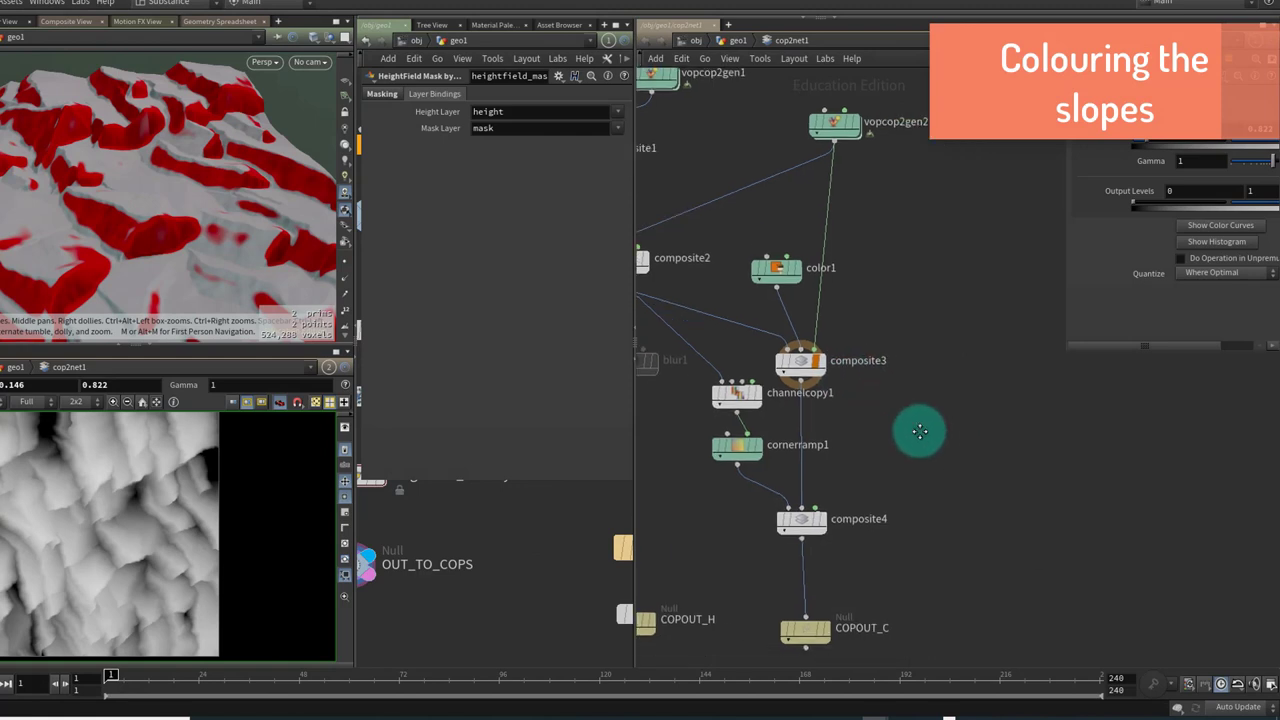
key("Tab")
type("col")
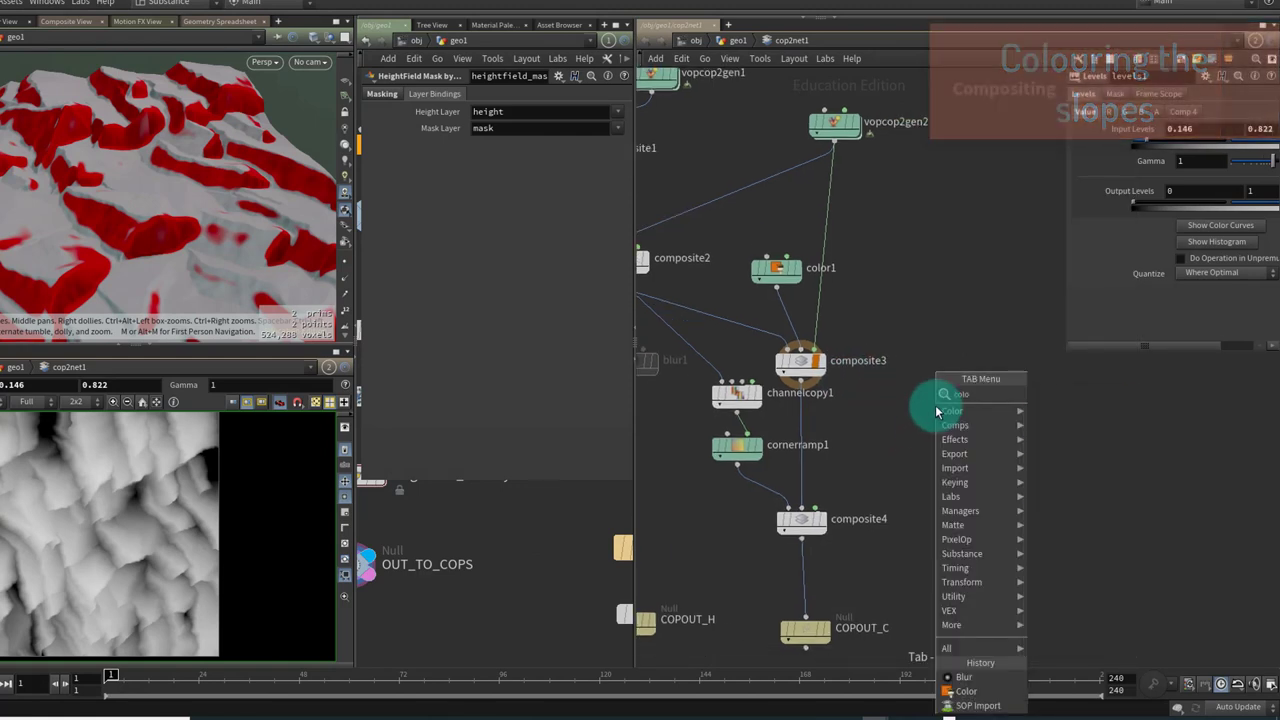
key("Return")
left_click(936, 410)
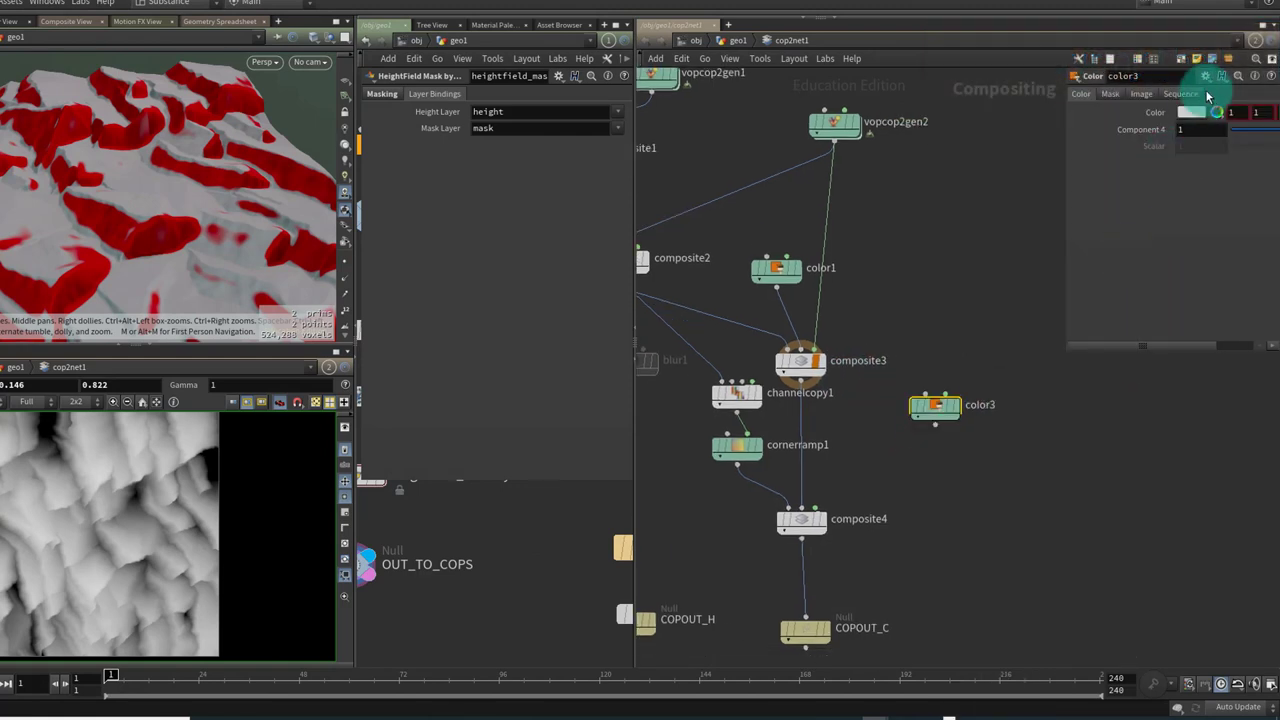
Set color3 to a green of 0.1875, 0.3, 0.075 and display it in the composite view
left_click(1174, 113)
left_click(1080, 88)
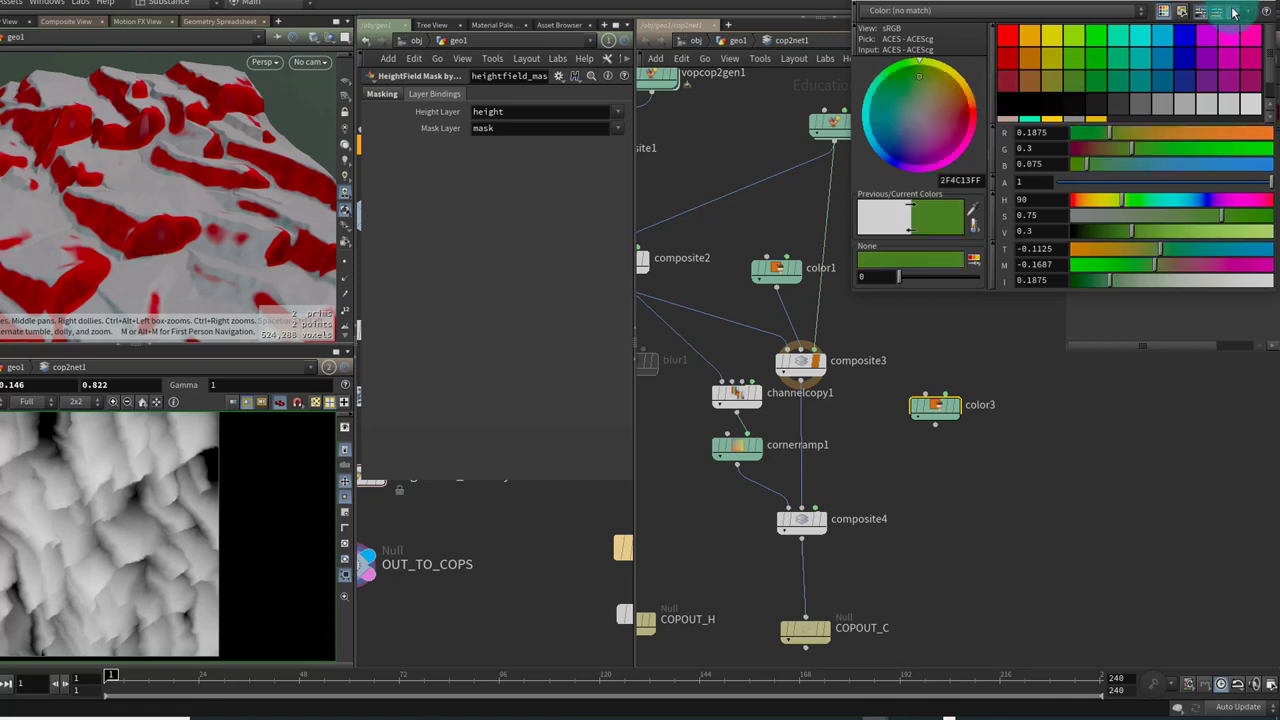
left_click(955, 410)
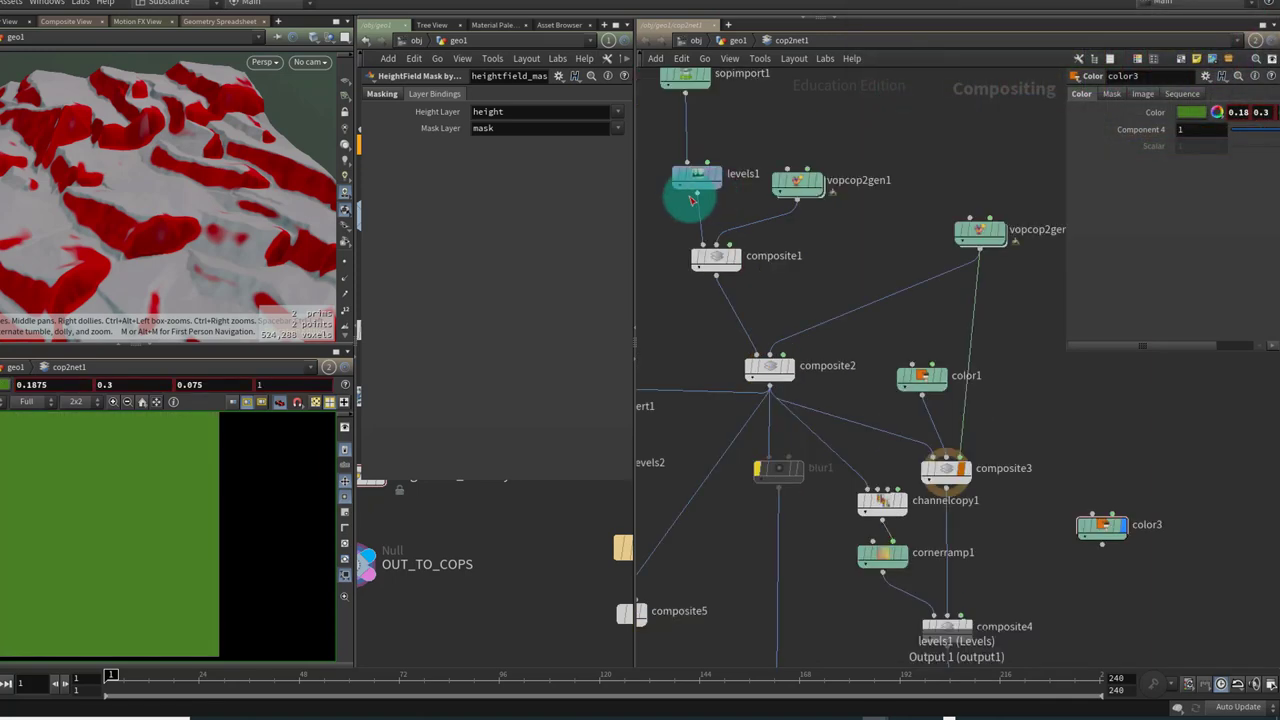
Wire the output of levels1 into the mask input of color3
left_click(697, 194)
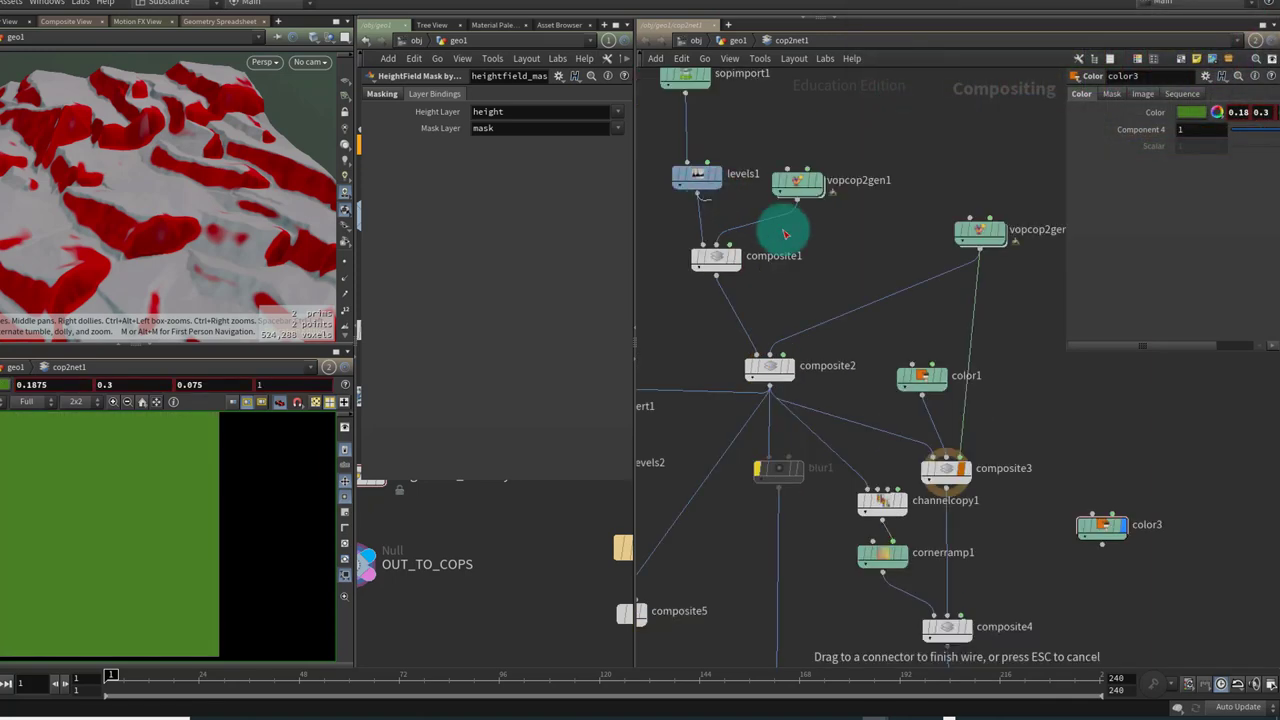
left_click_drag(1075, 467, 1146, 506)
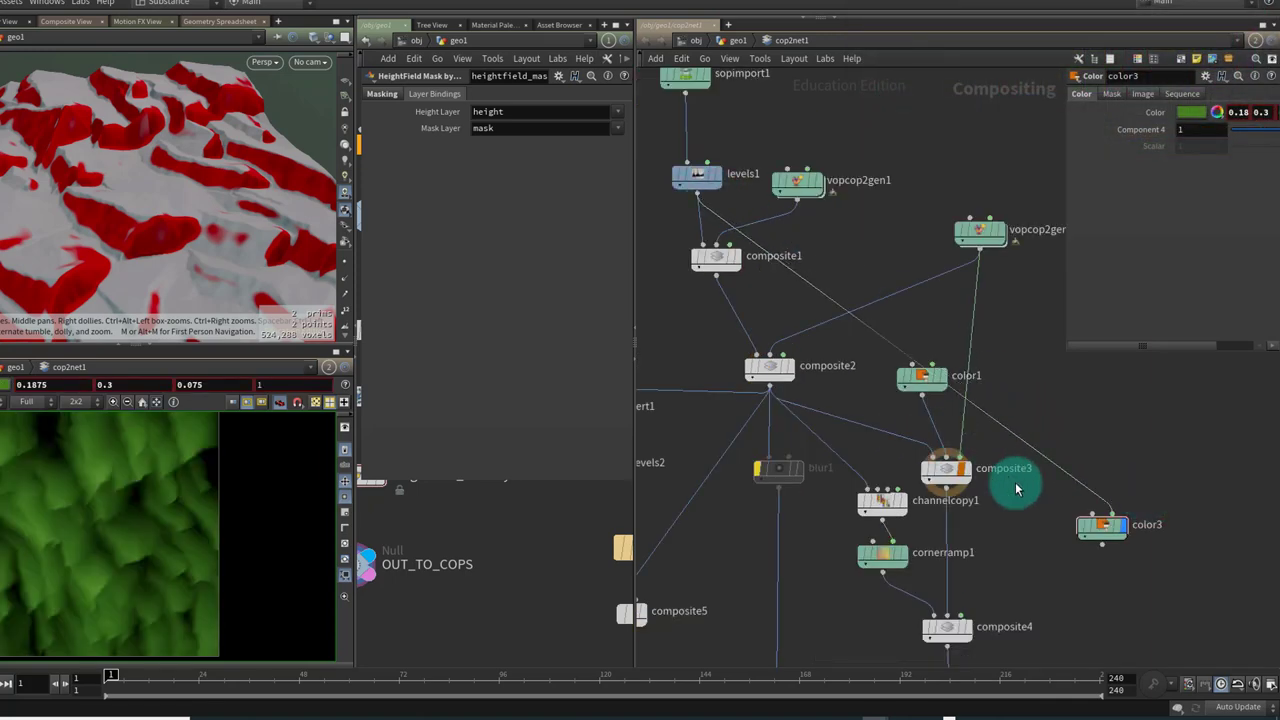
left_click_drag(1097, 541, 1090, 517)
Set the mask plane of color3 to mask
left_click(1115, 94)
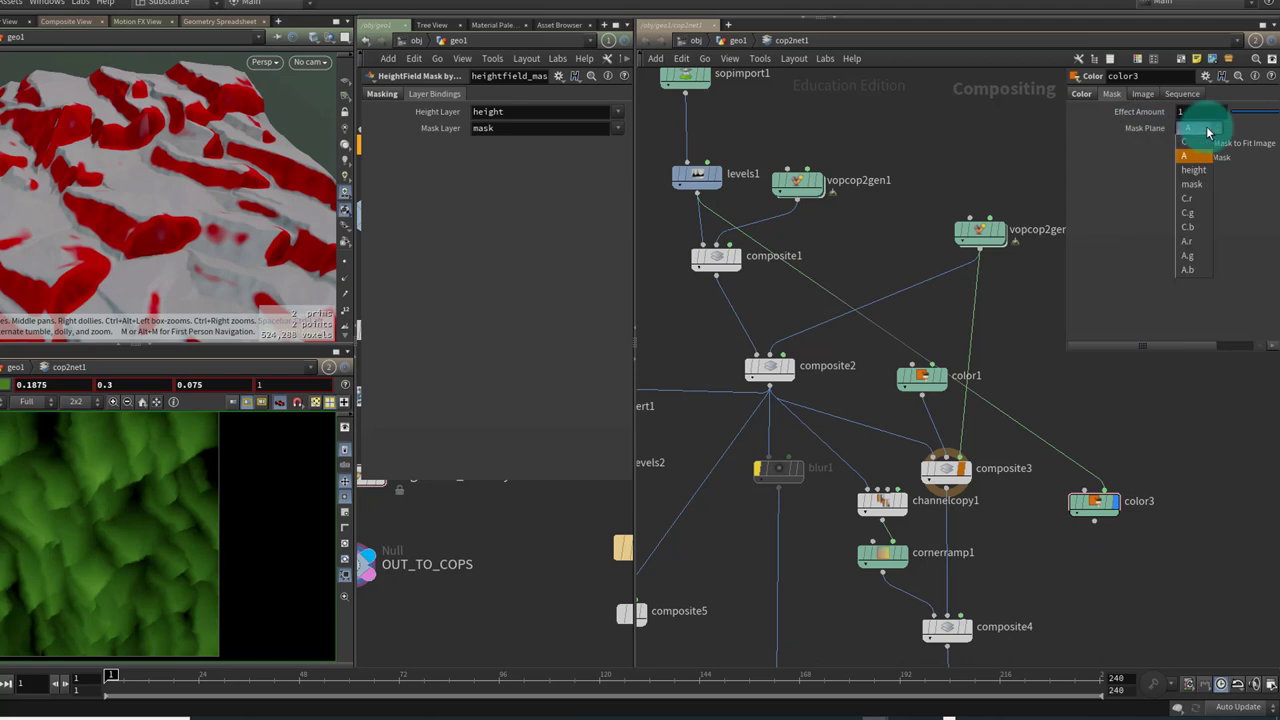
left_click(1205, 187)
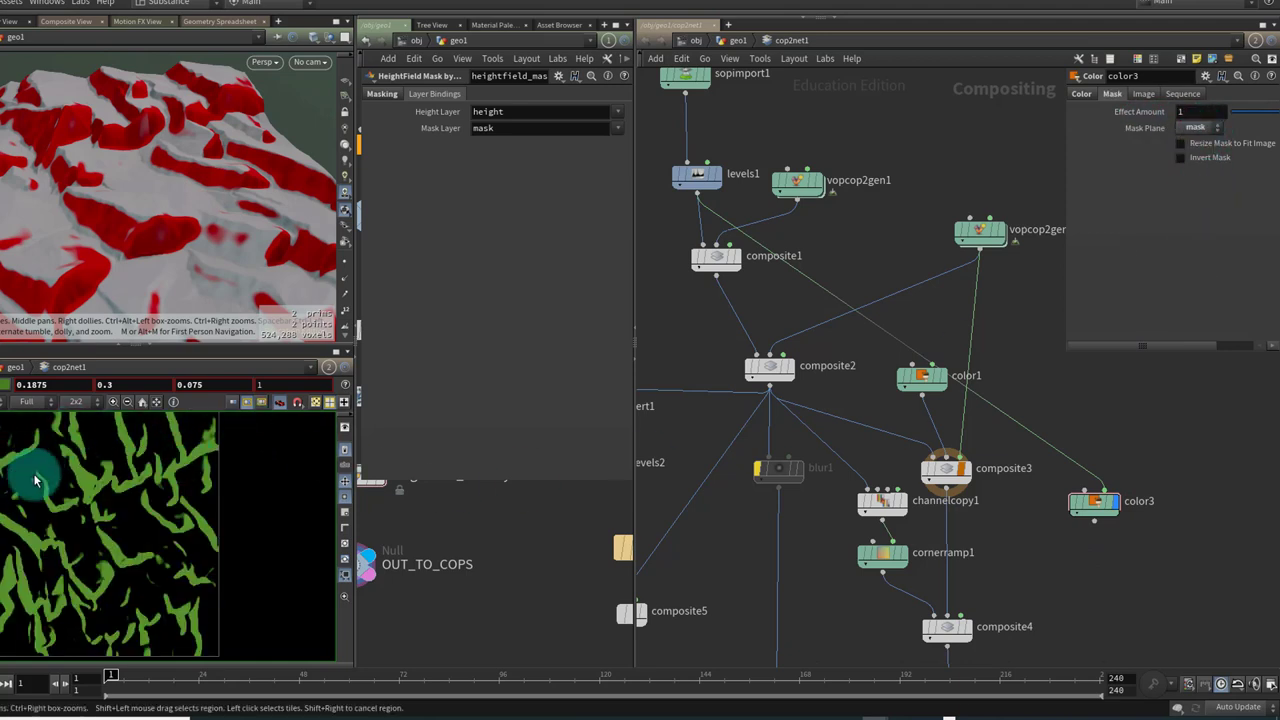
left_click_drag(1097, 505, 1087, 489)
Add a Blur node below color3, feed it from color3 and display it
middle_click_drag(1086, 553, 1070, 523)
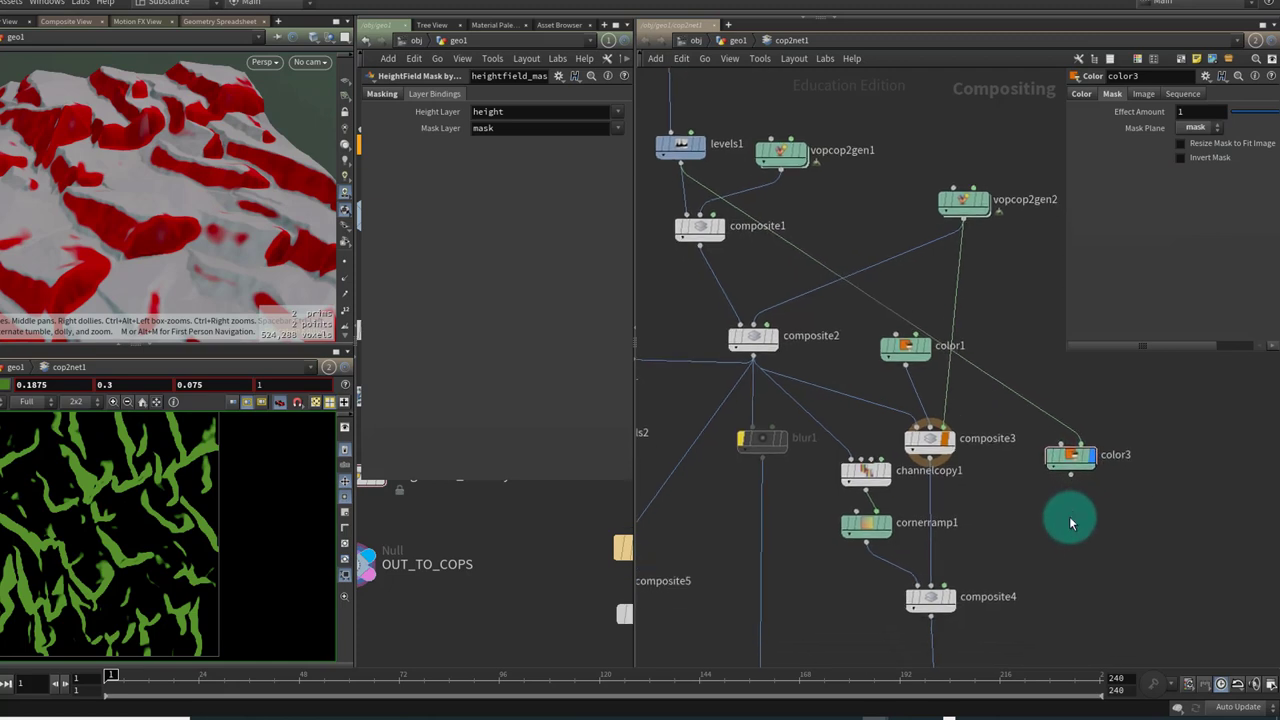
key("Tab")
type("blur")
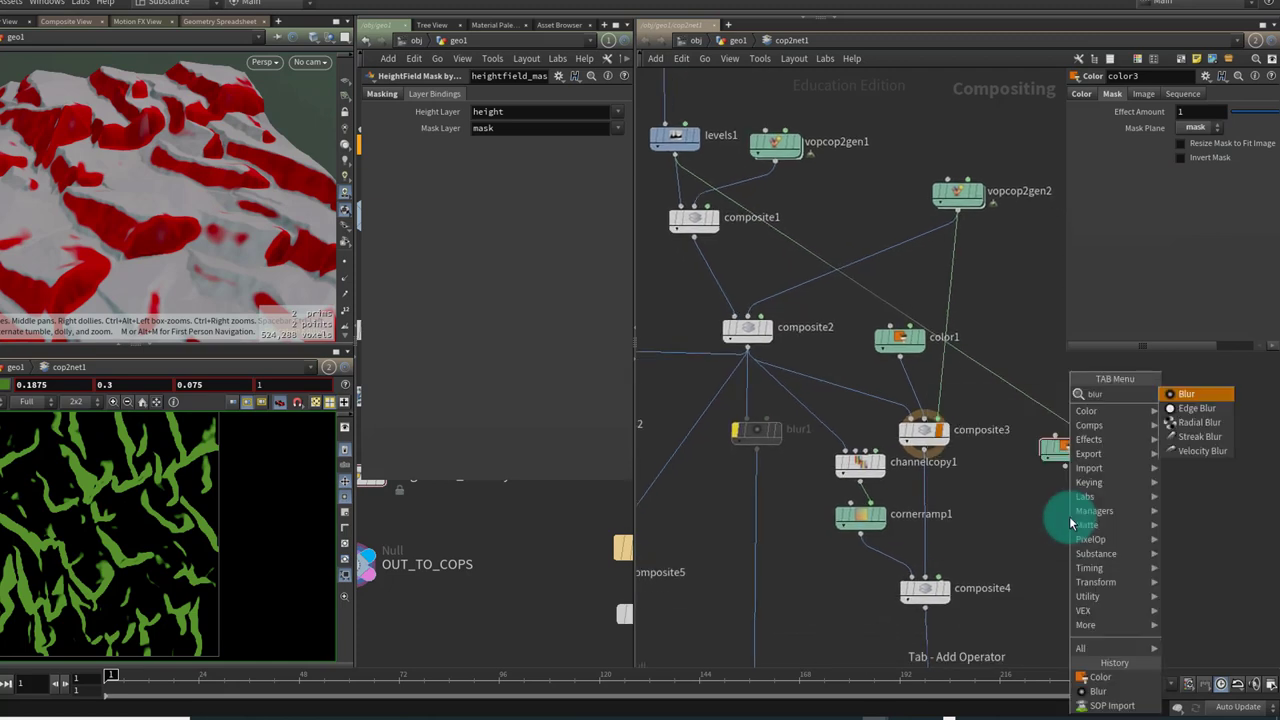
key("Return")
left_click(1070, 522)
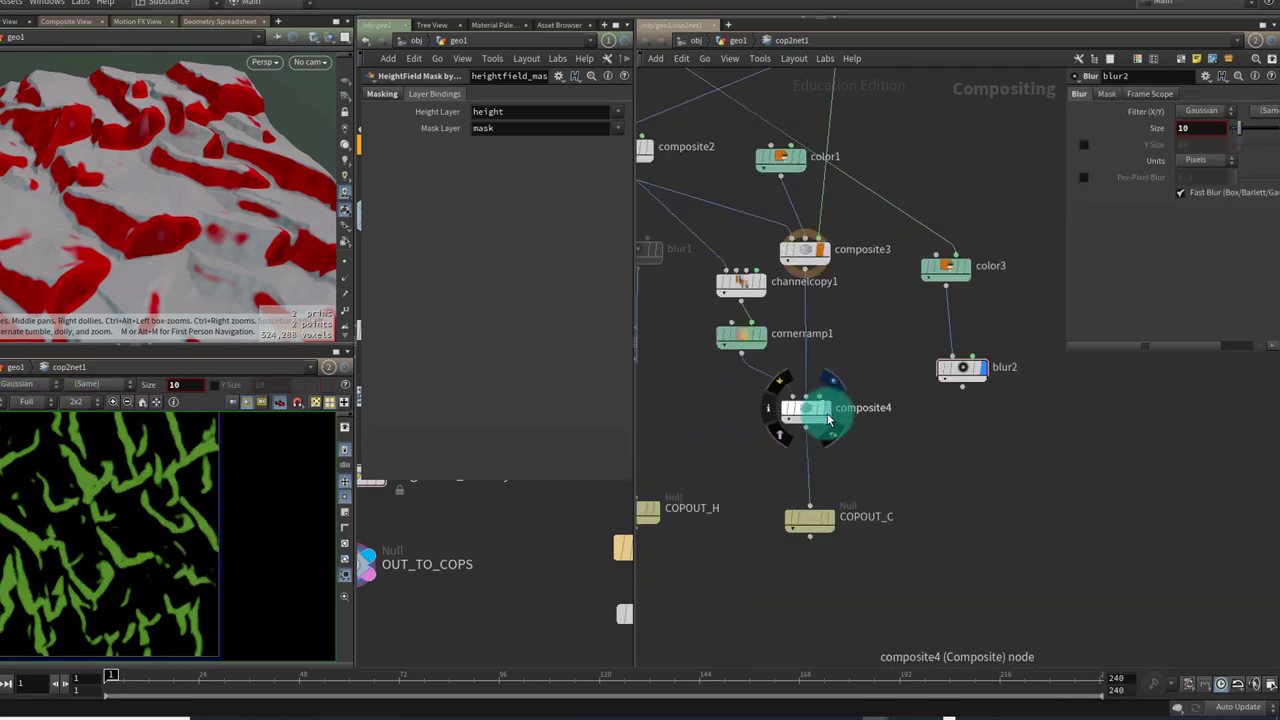
Display composite4 and add a Composite node fed by composite4 and blur2
left_click(824, 408)
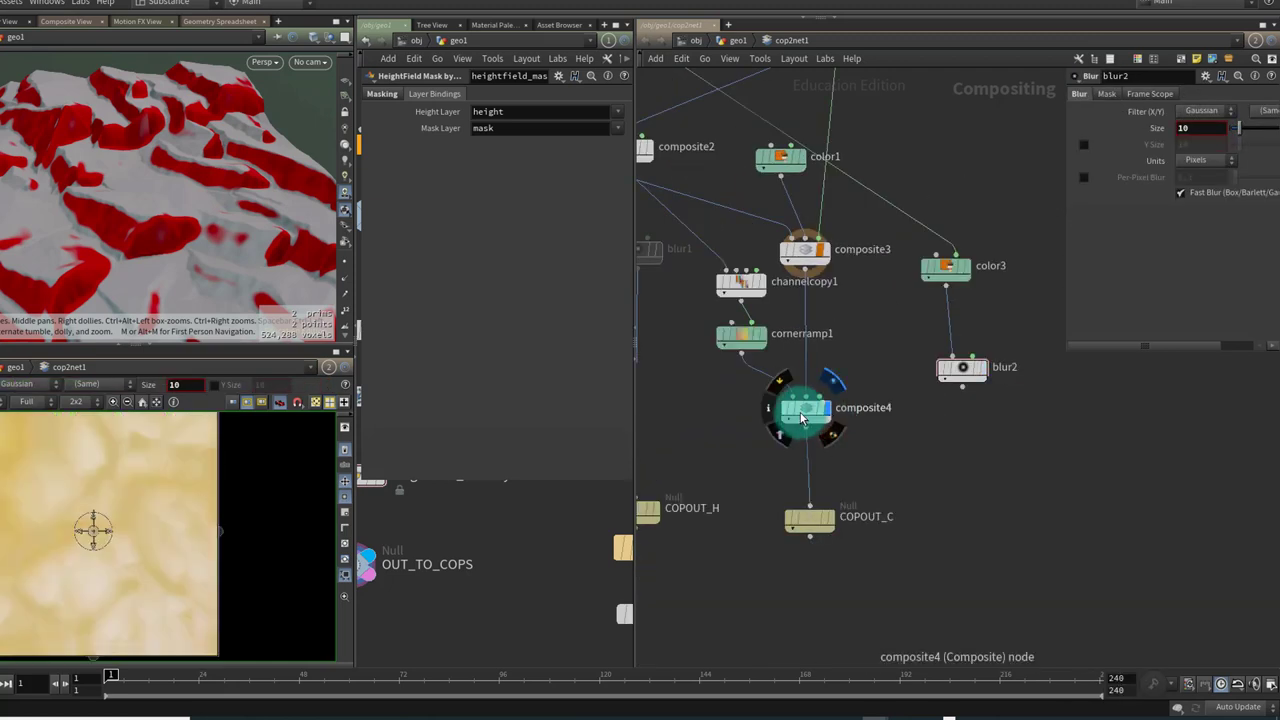
left_click(803, 408)
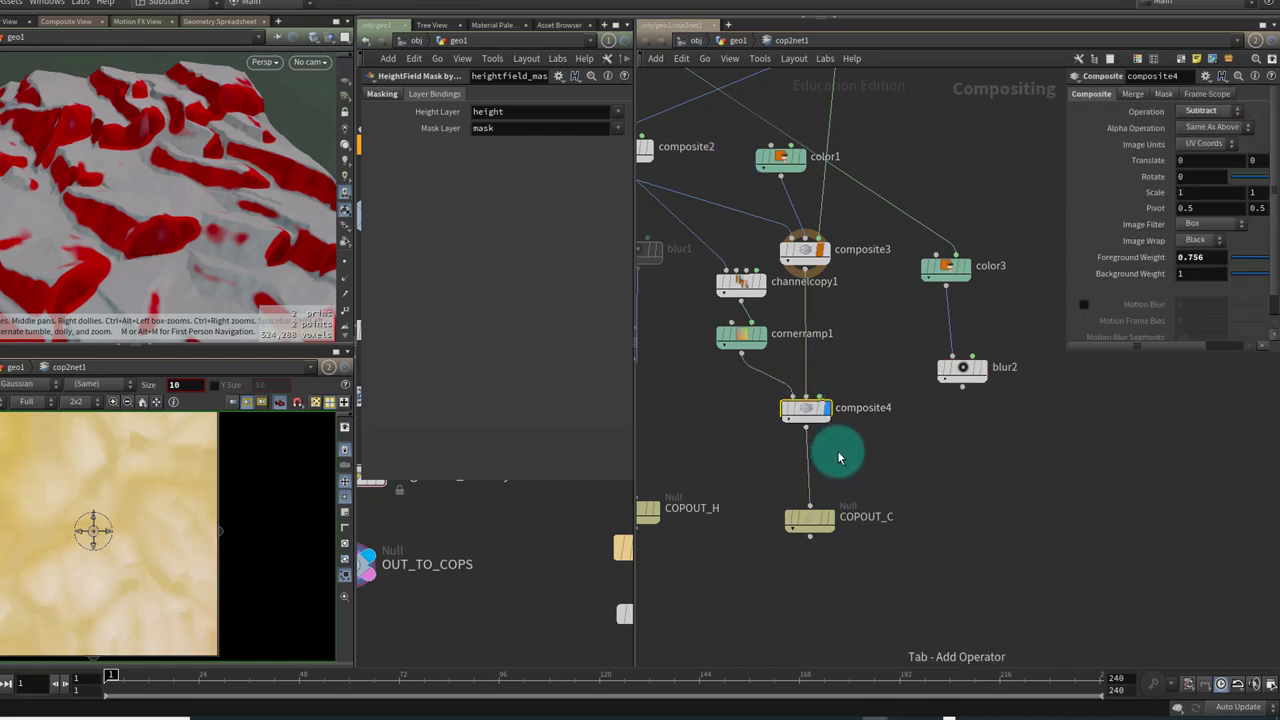
key("Tab")
key("Escape")
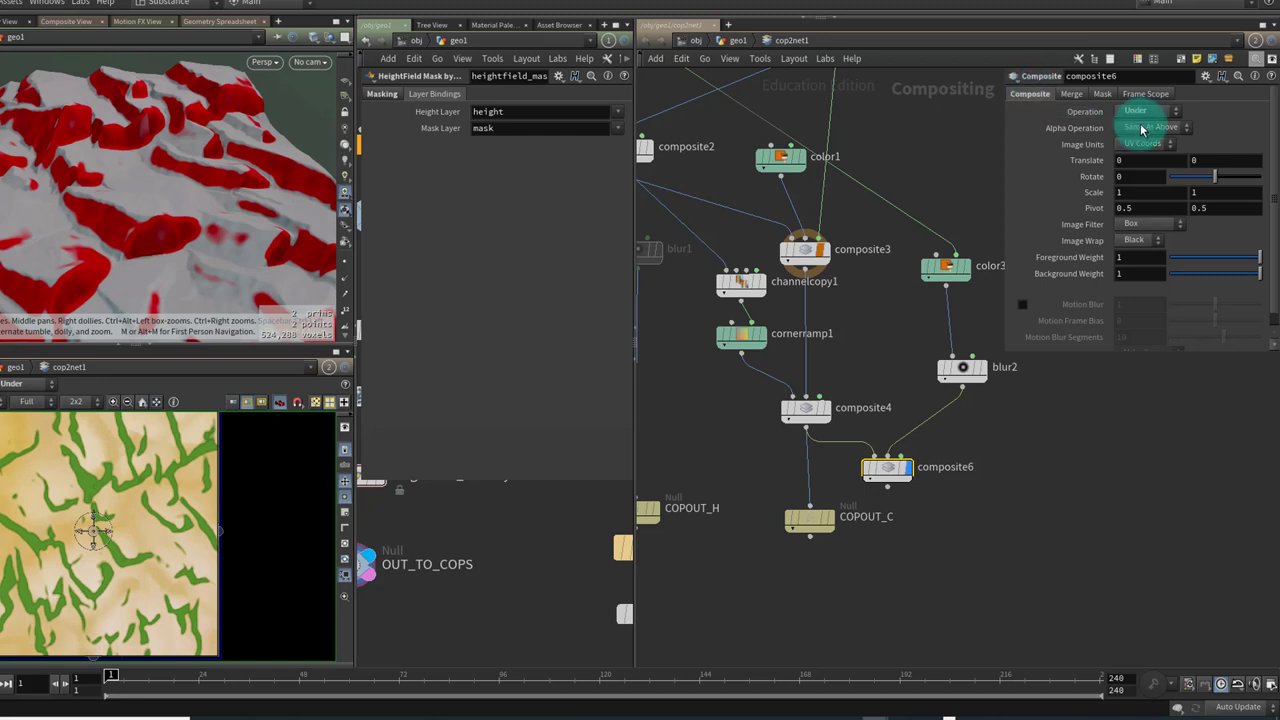
Use the Under operation on composite6 and set its background weight to about 0.457
left_click(1146, 112)
left_click(1147, 142)
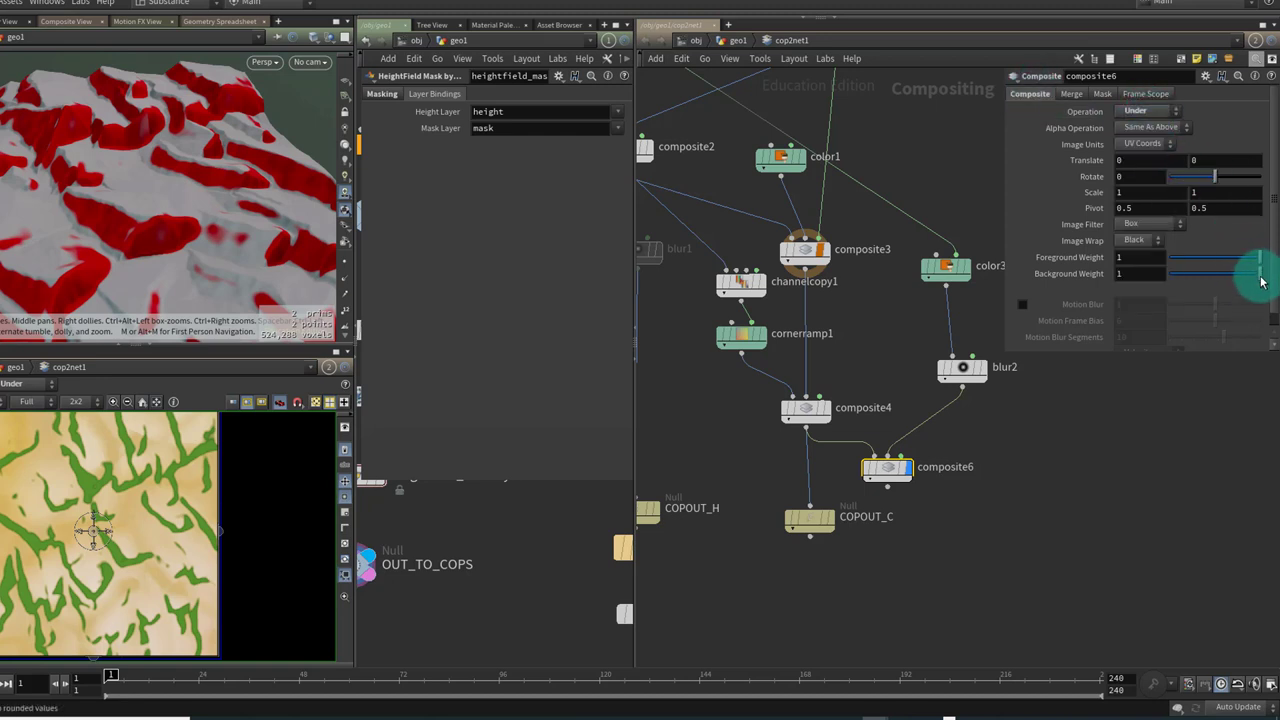
left_click_drag(1254, 281, 1211, 280)
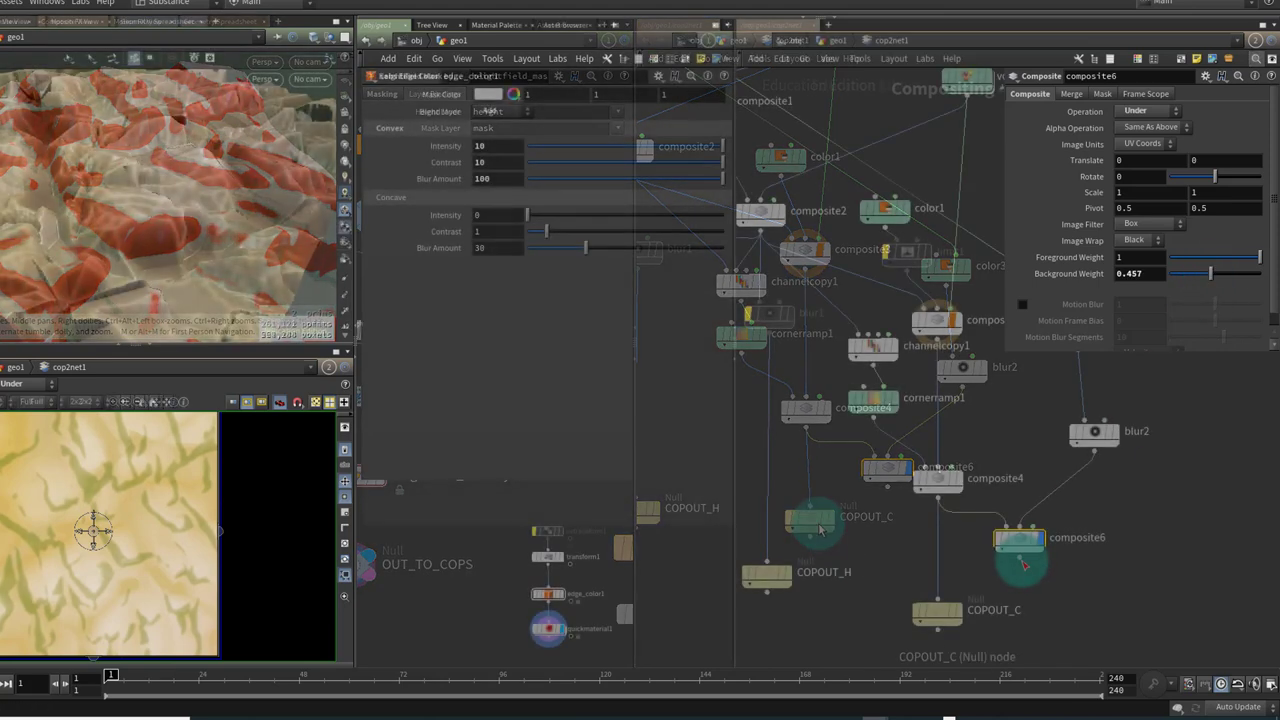
Wire composite6 into COPOUT_C, display that output and check the colouring on the 3D terrain
left_click_drag(1018, 552, 958, 628)
left_click(937, 610)
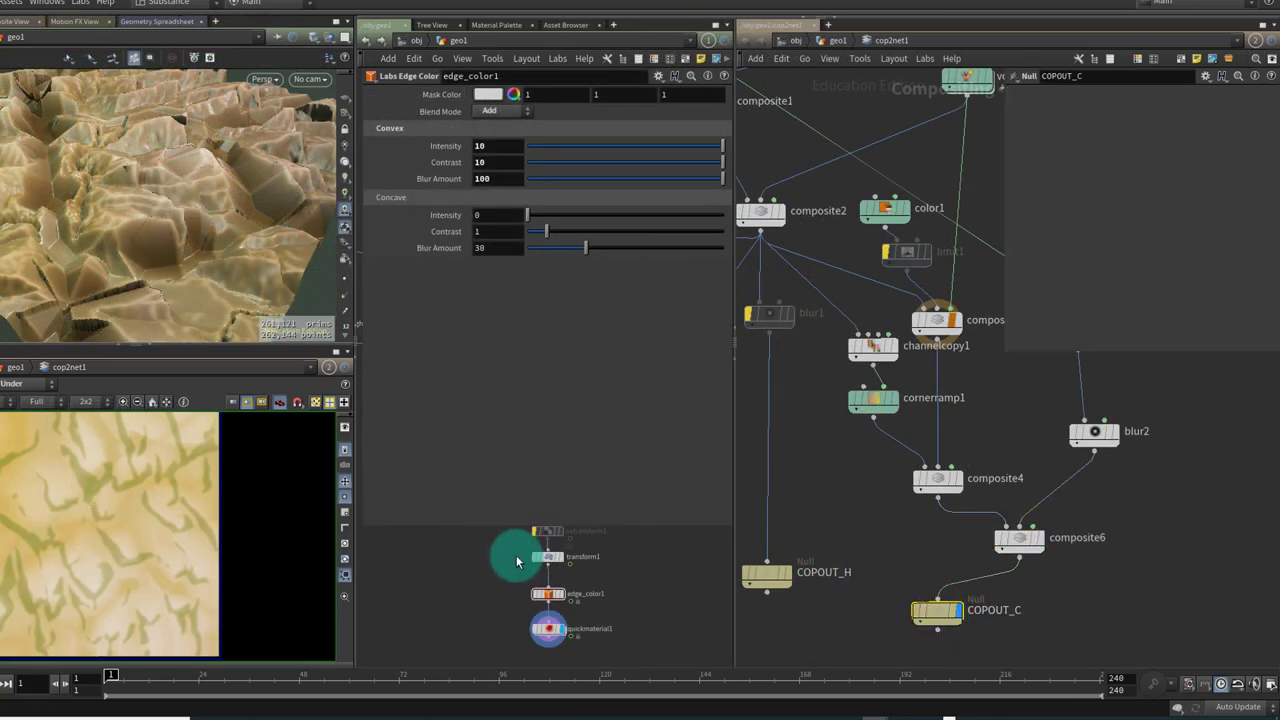
left_click_drag(297, 271, 300, 273)
left_click_drag(204, 186, 122, 205)
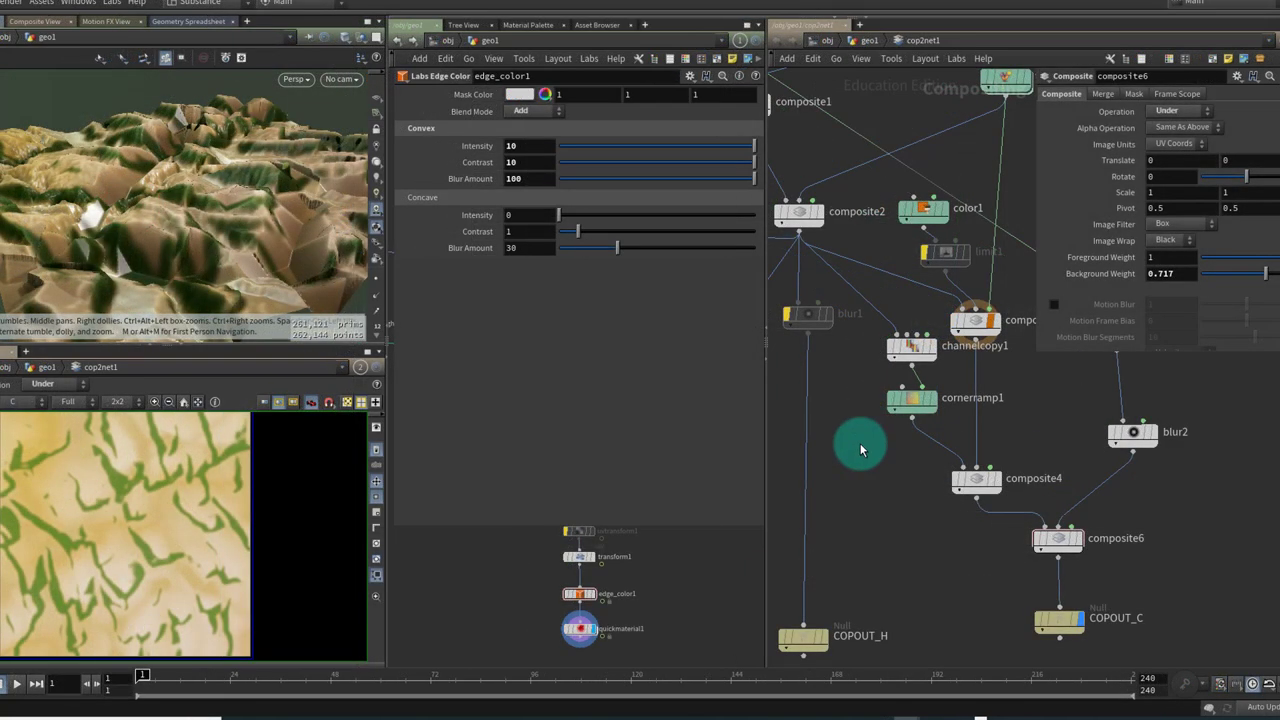
Add a Noise node in the empty area beside composite4
middle_click_drag(857, 443, 873, 415)
key("Tab")
type("noise")
key("Return")
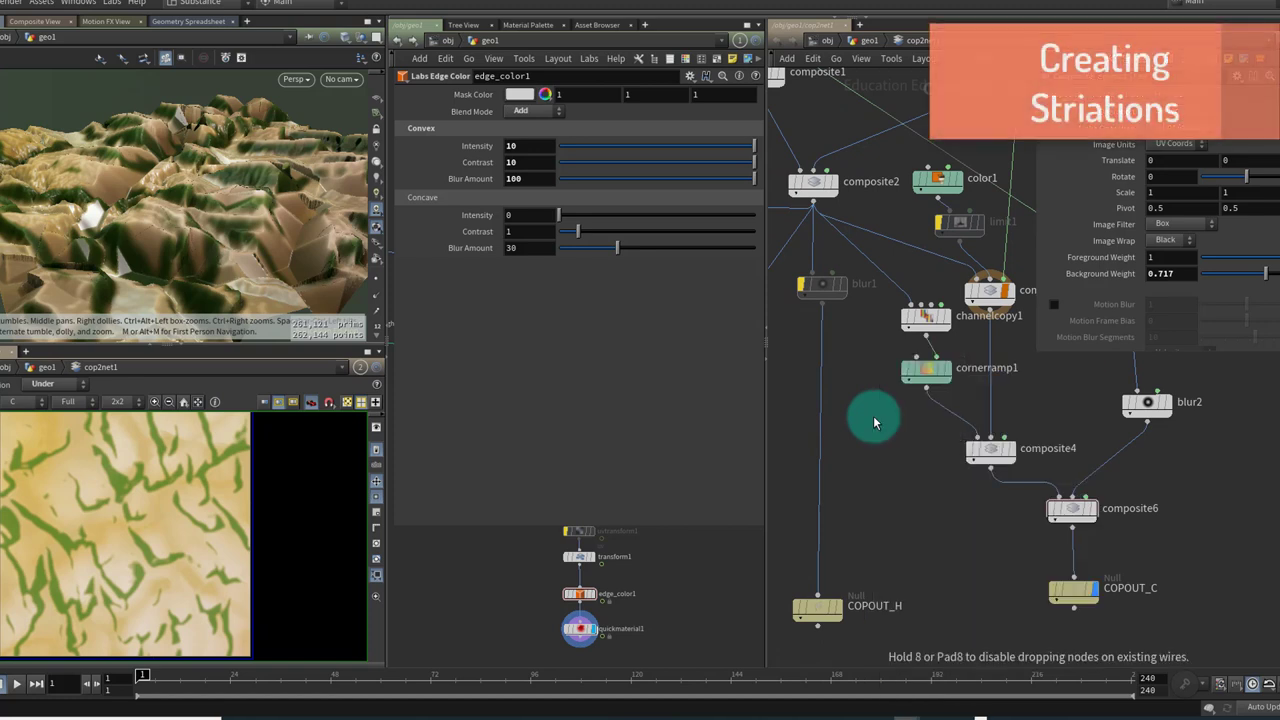
left_click(868, 415)
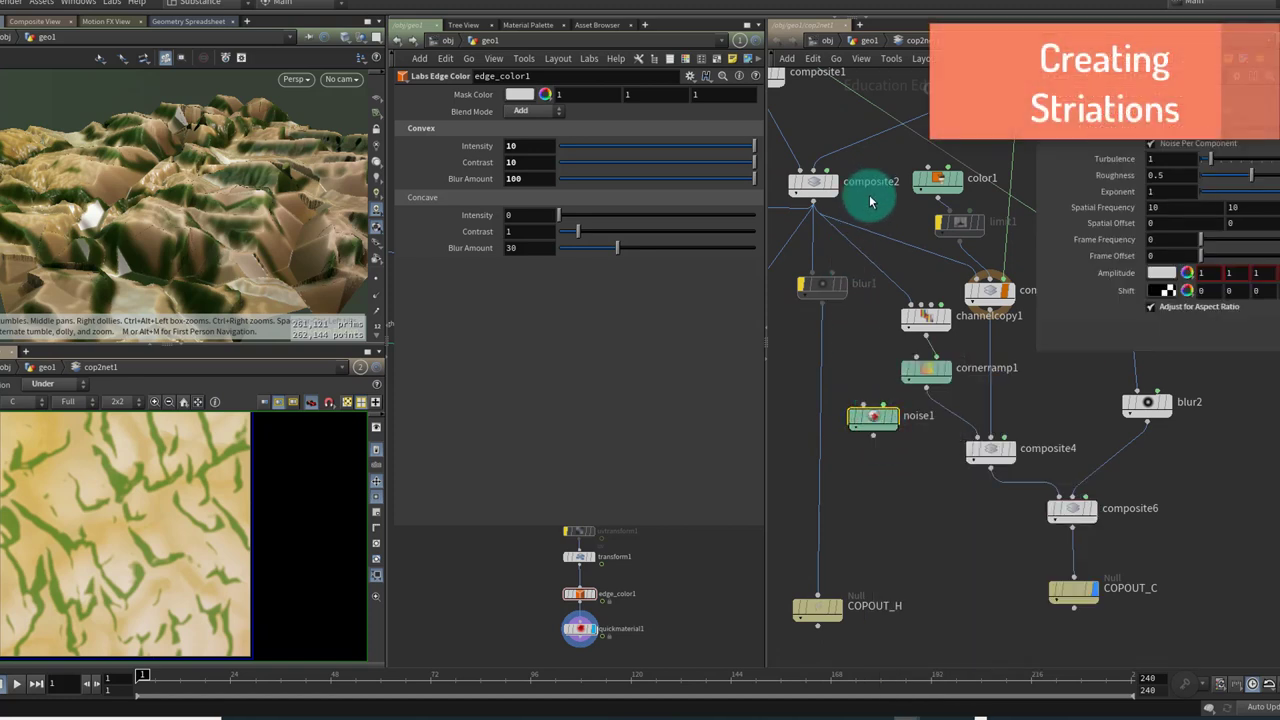
Wire the output of levels1 into the mask input of noise1 and display noise1
middle_click_drag(871, 194, 887, 316)
scroll(885, 308, "down", 1)
left_click(781, 166)
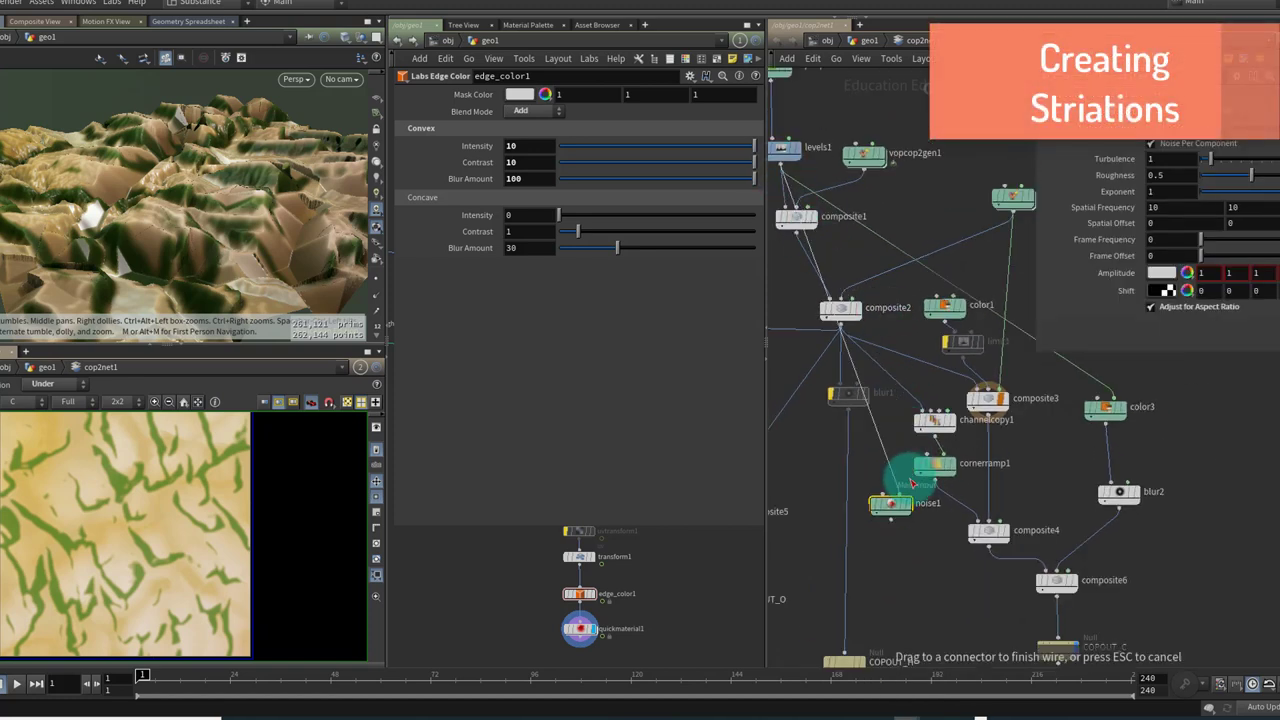
left_click(901, 492)
scroll(910, 499, "up", 1)
left_click(907, 507)
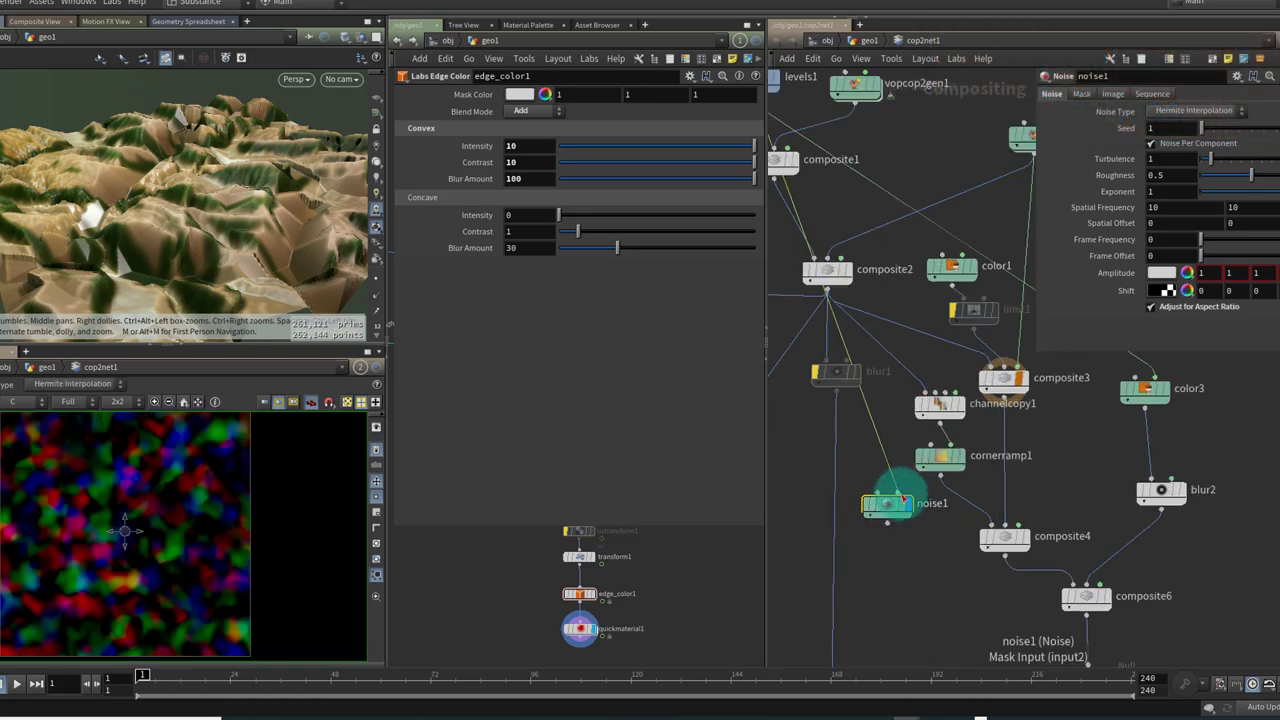
Turn off Noise Per Component on noise1, set its mask plane to mask and invert the mask
left_click(1192, 148)
left_click(114, 506)
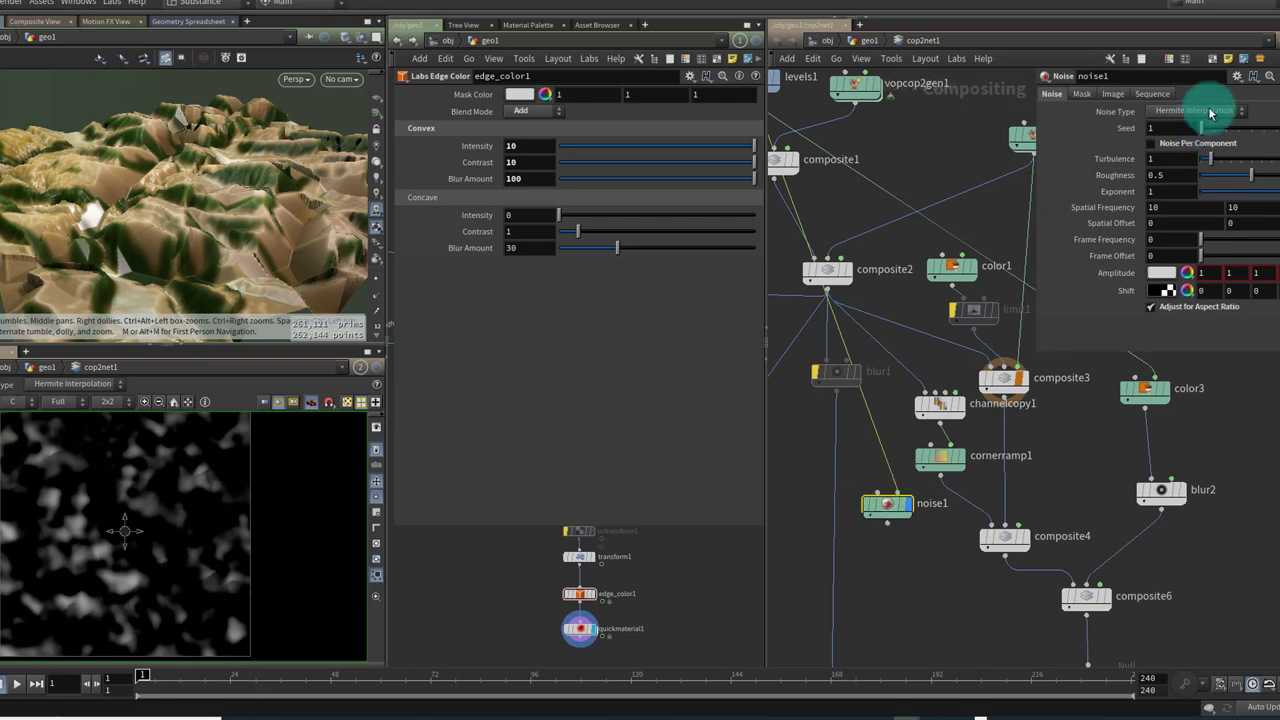
left_click(1082, 93)
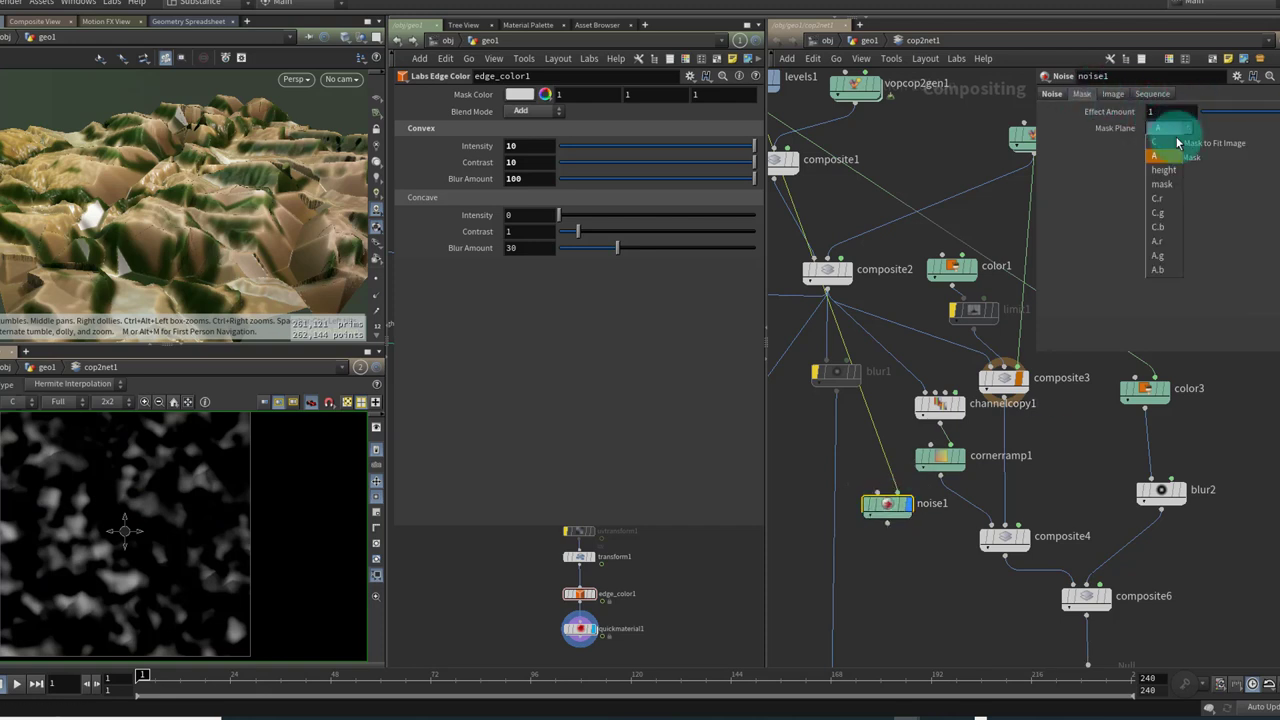
left_click(1177, 190)
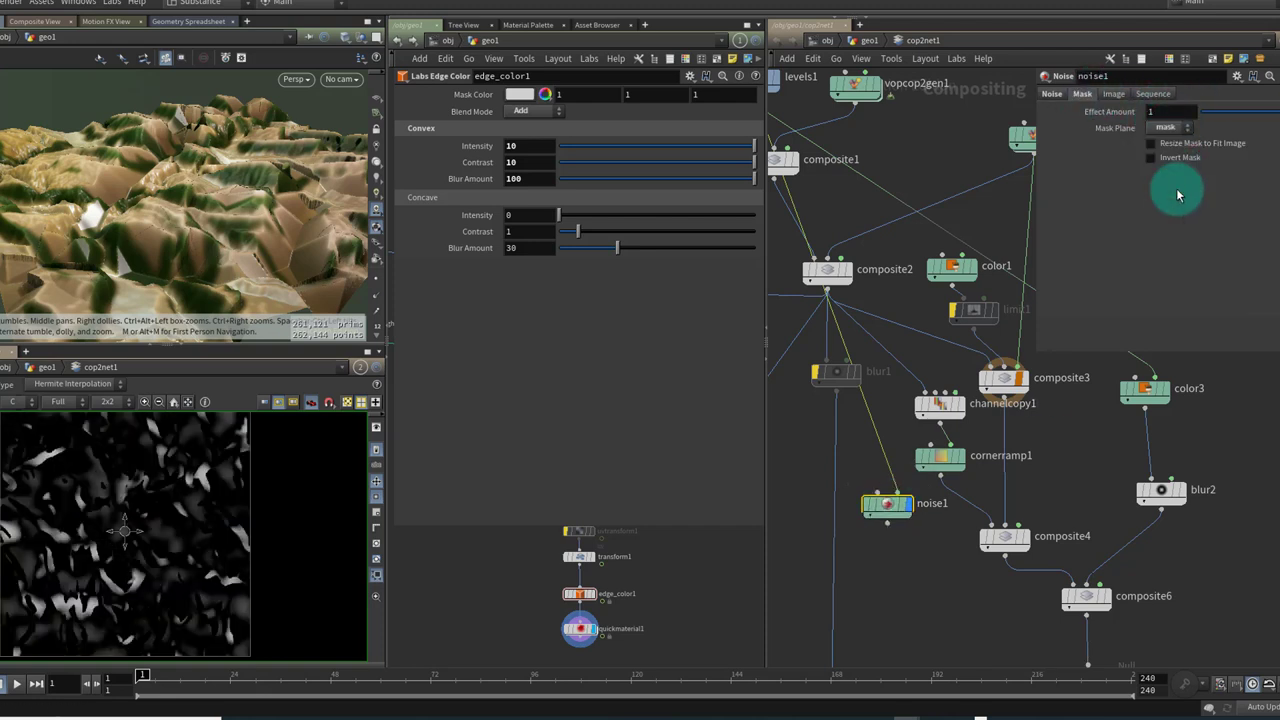
mouse_move(893, 512)
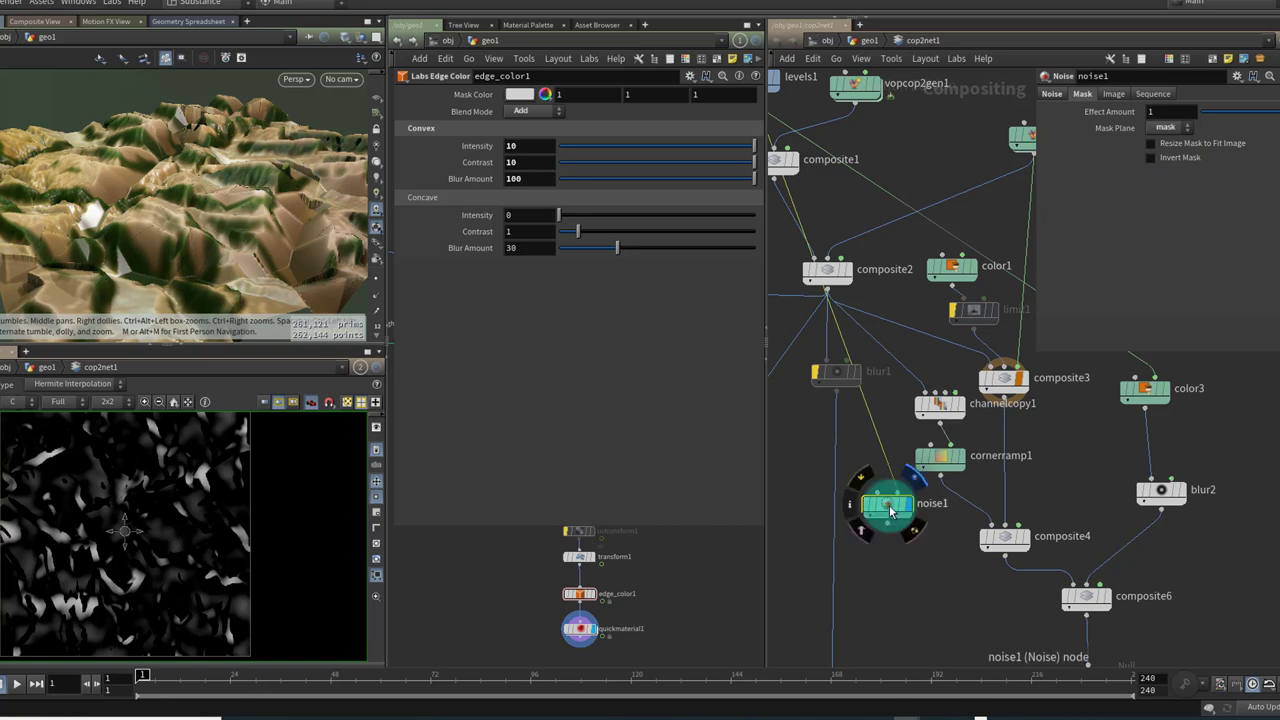
left_click(912, 477)
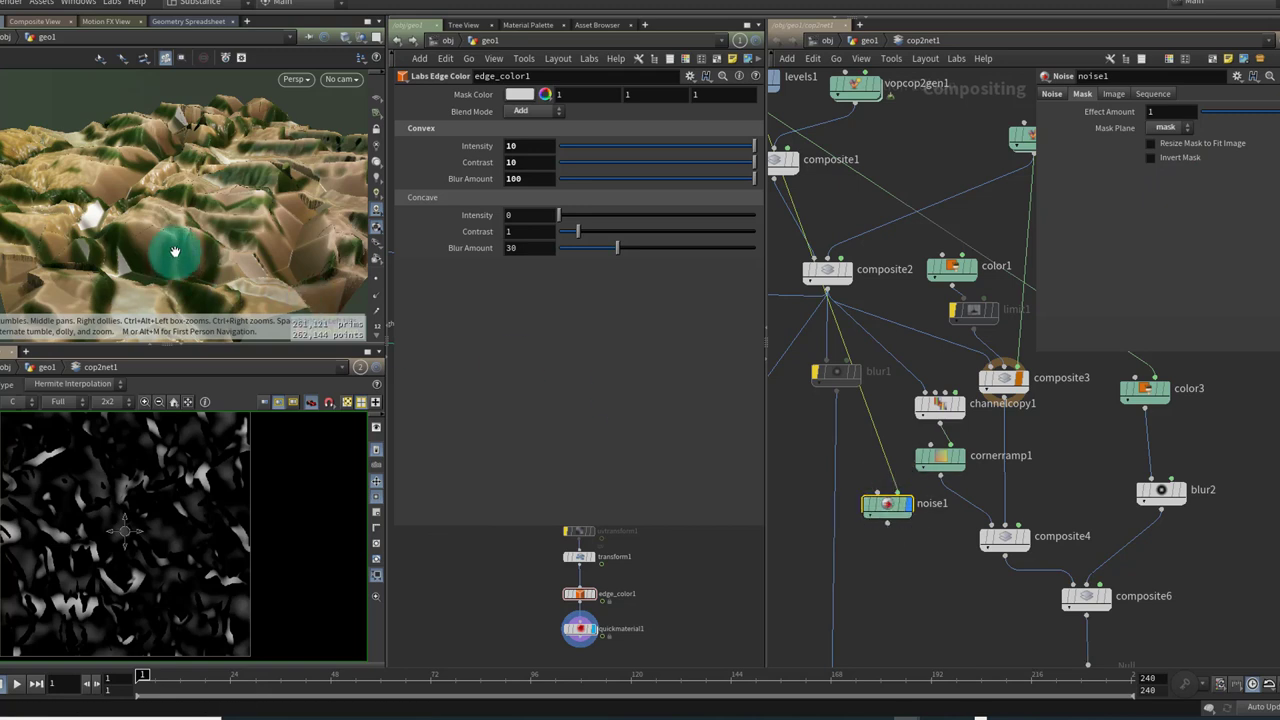
left_click(1152, 158)
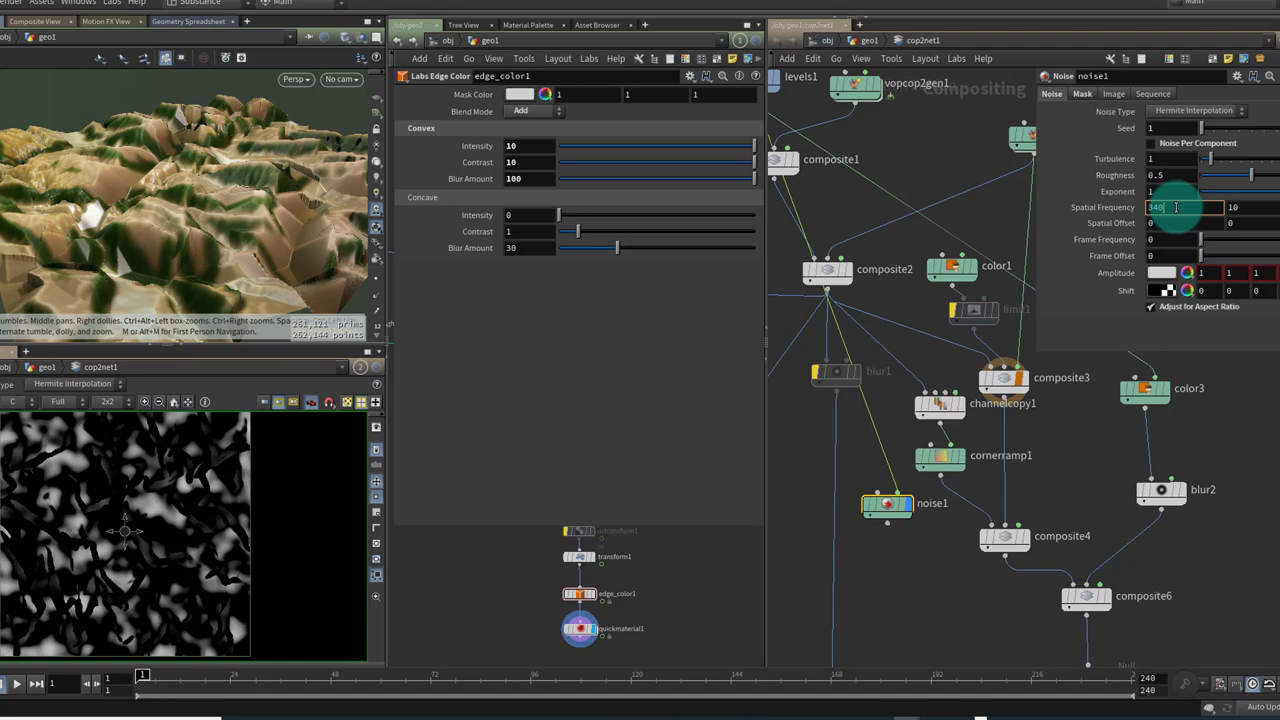
Set the spatial frequency of noise1 to 350 by 25
type("350")
key("Tab")
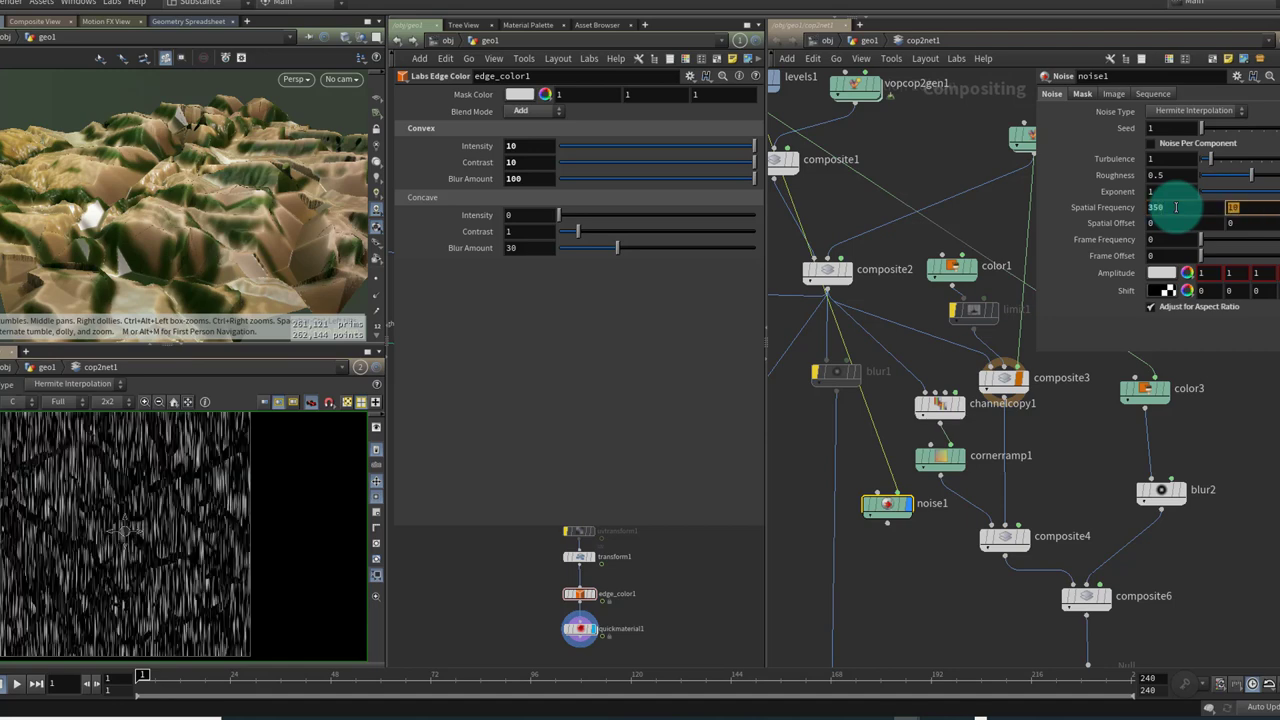
type("1")
key("Return")
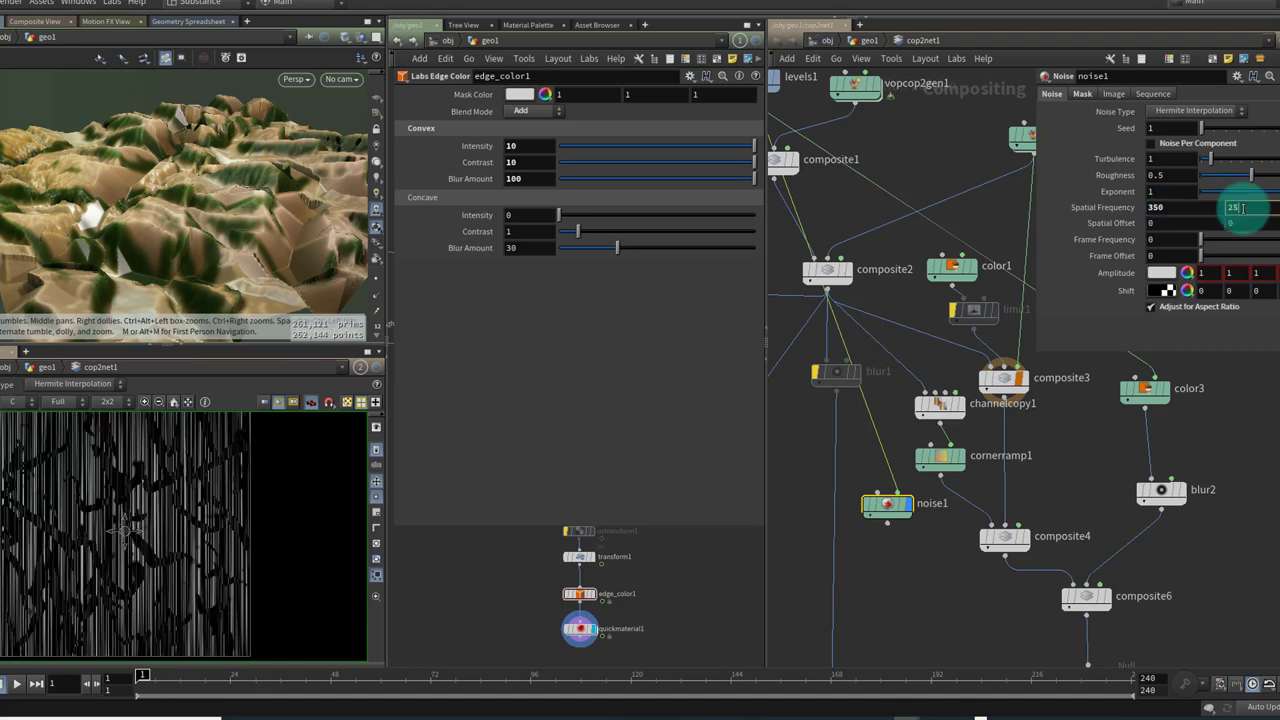
key("Return")
left_click(1240, 208)
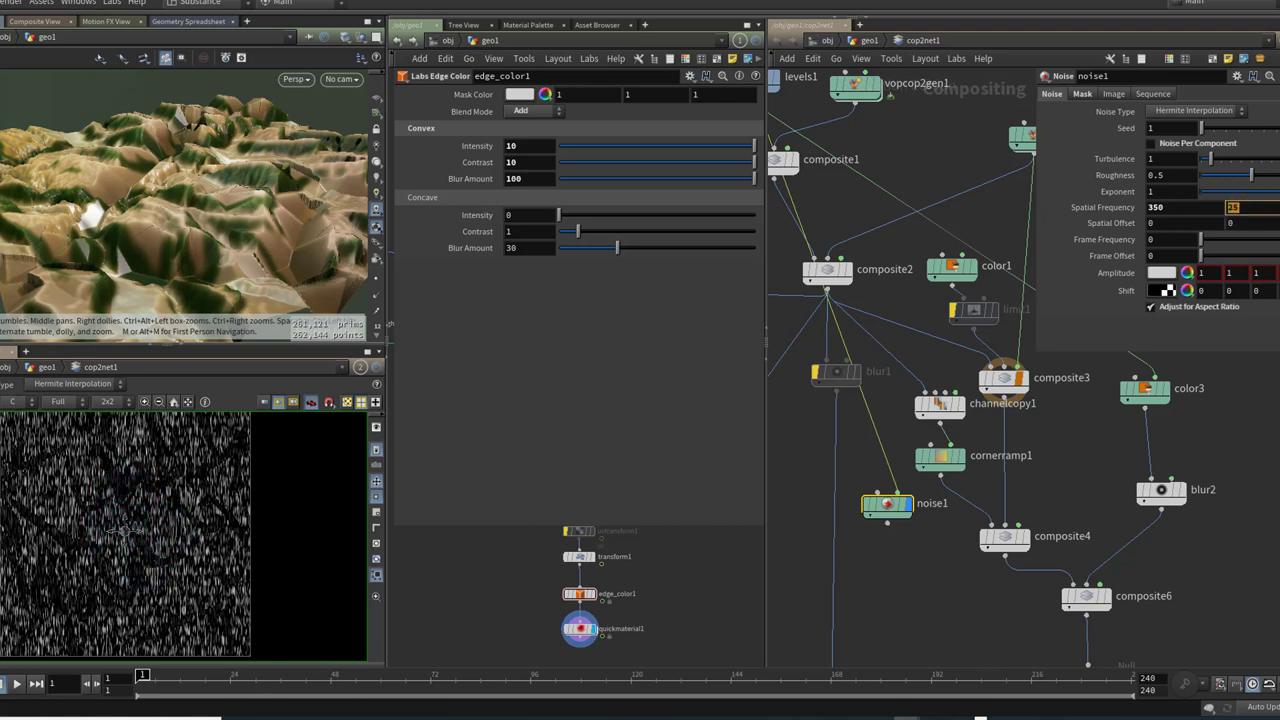
Add a Transform node below noise1, fed by the noise output
key("Tab")
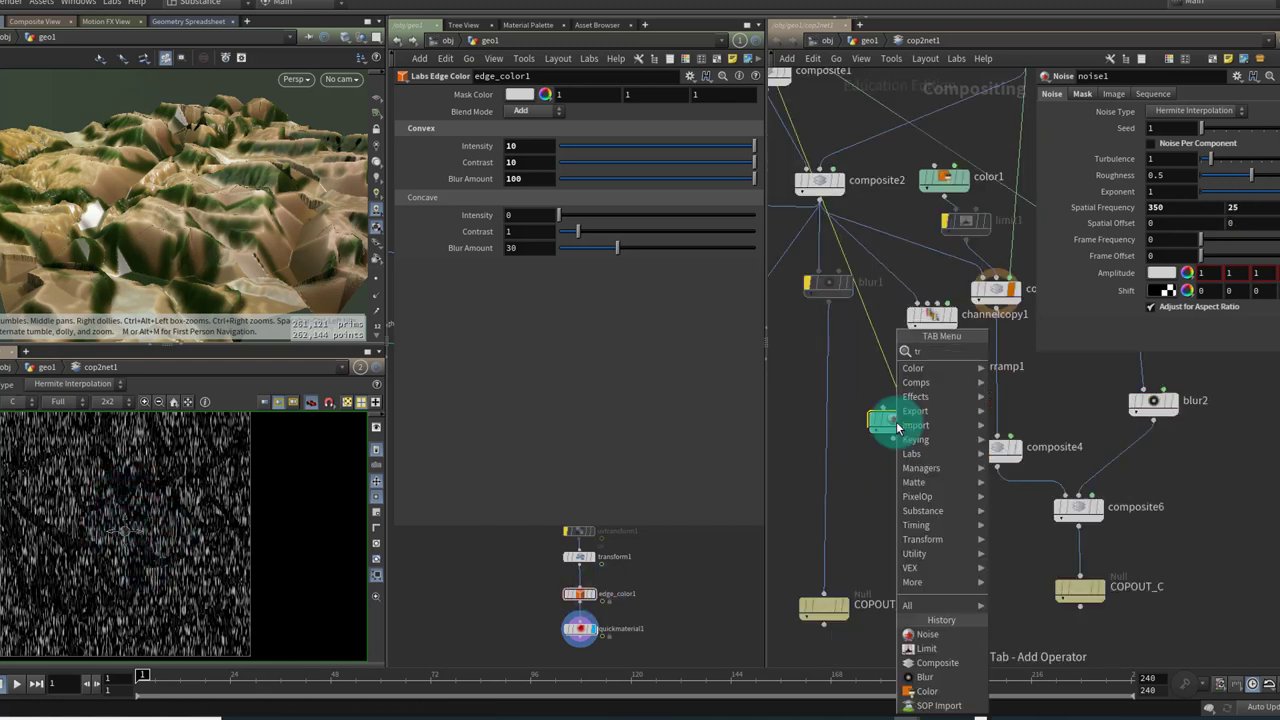
type("tran")
key("Return")
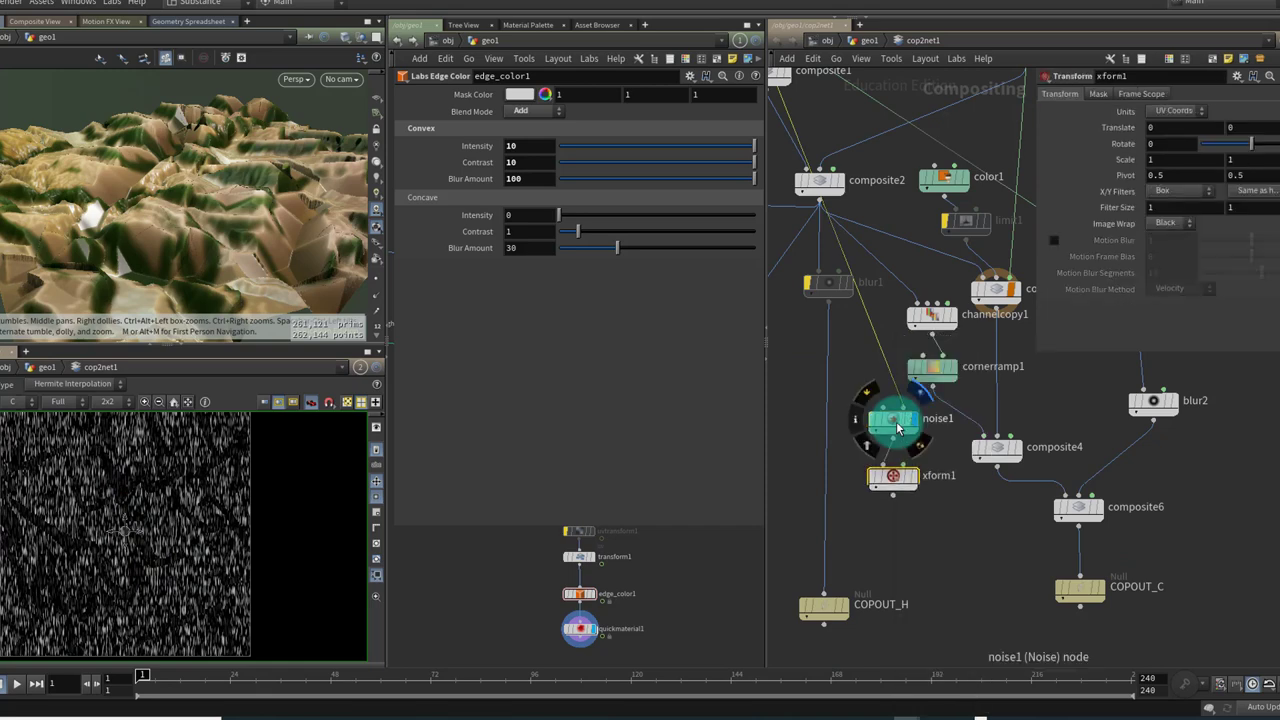
Add a Composite node below xform1, combine it with the branch feeding COPOUT_H and display the result
key("Tab")
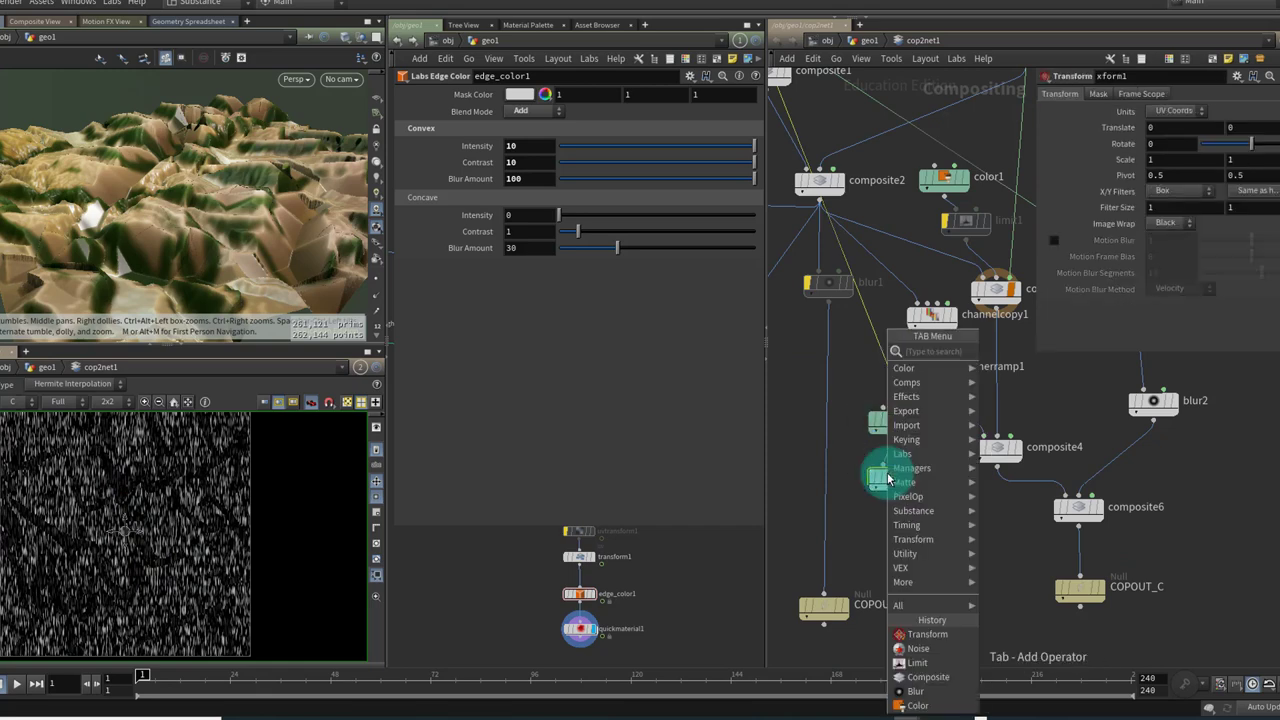
type("compos")
key("Return")
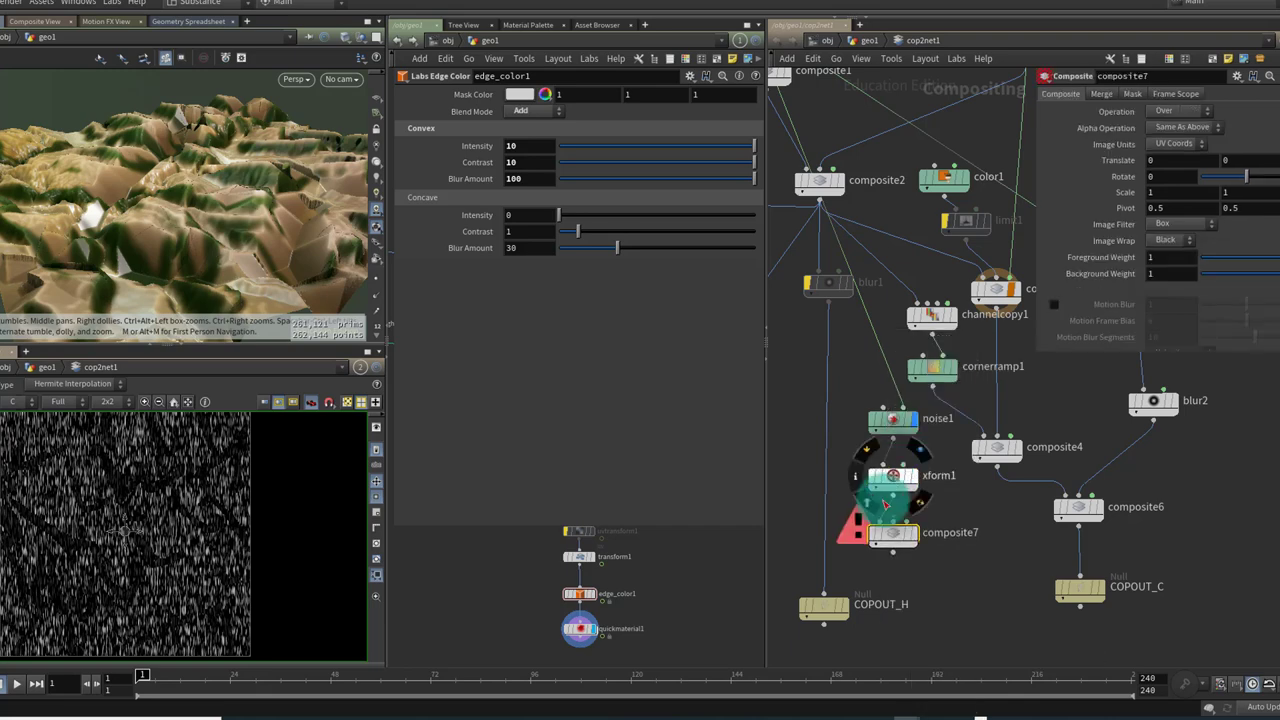
scroll(888, 500, "up", 3)
left_click_drag(895, 530, 914, 549)
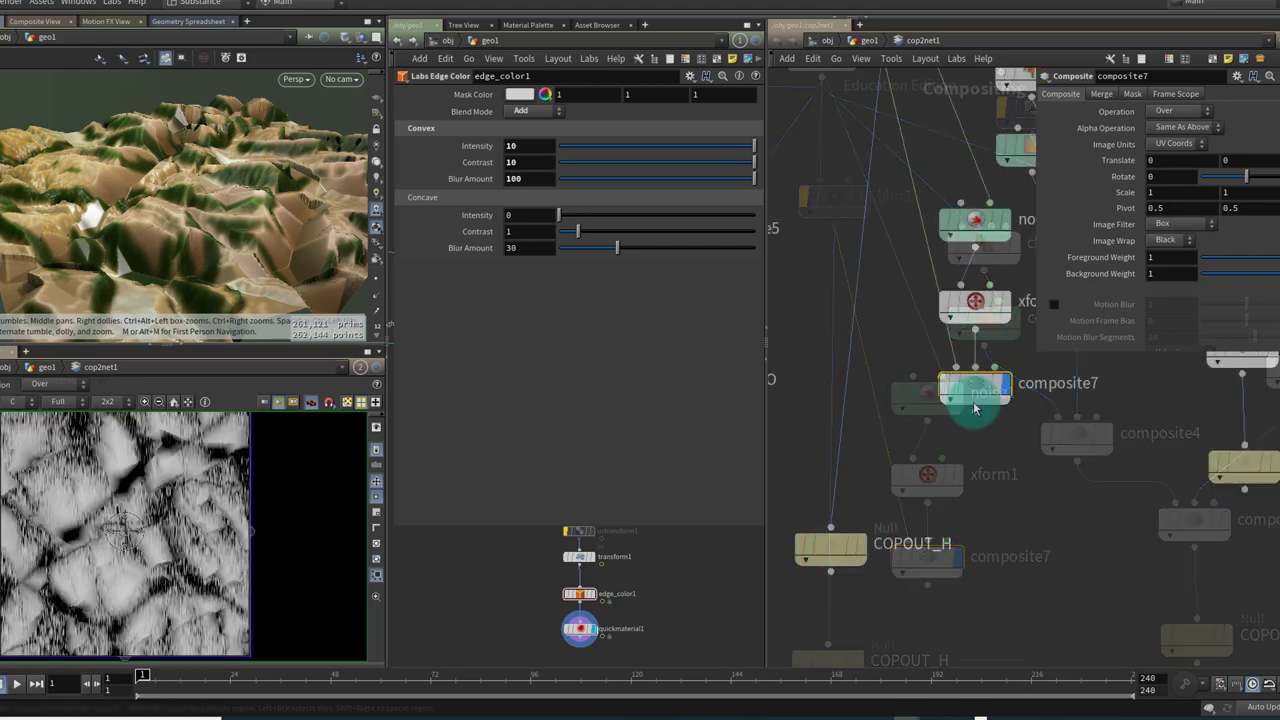
Add a Labs Normal From Grayscale node below composite7, display it and inspect the normal map
key("Tab")
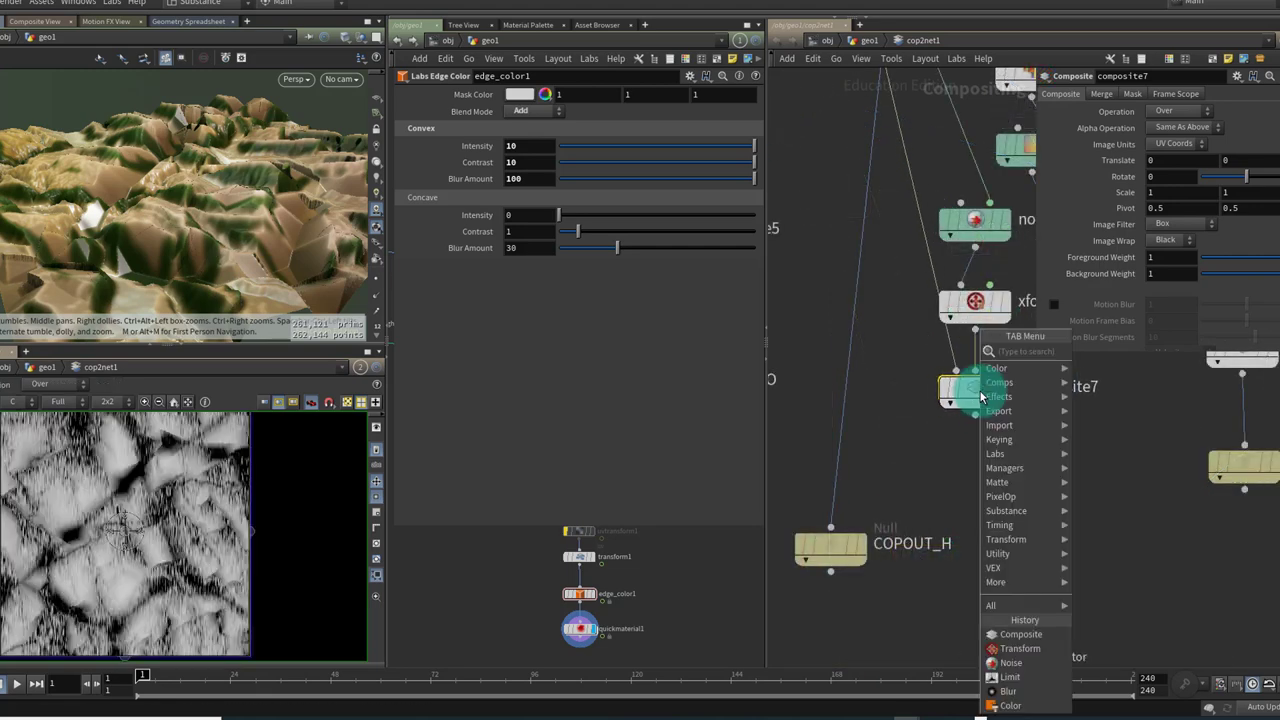
type("normal")
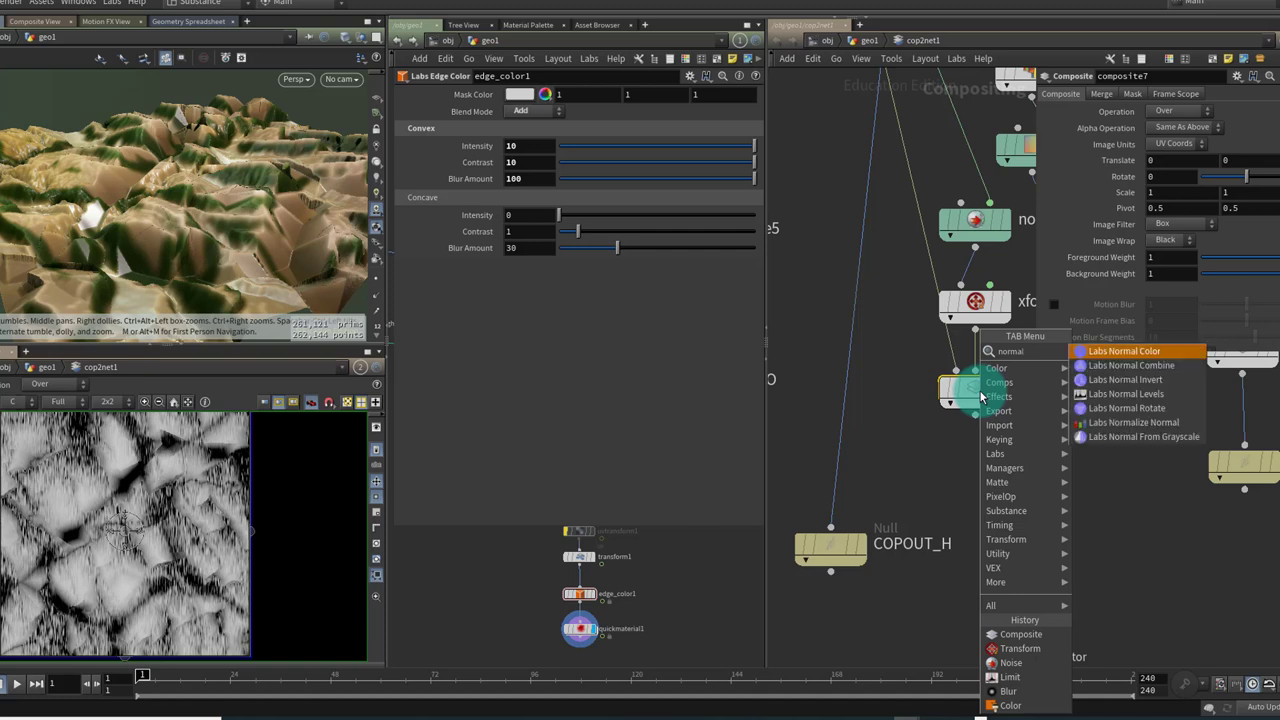
key("Up")
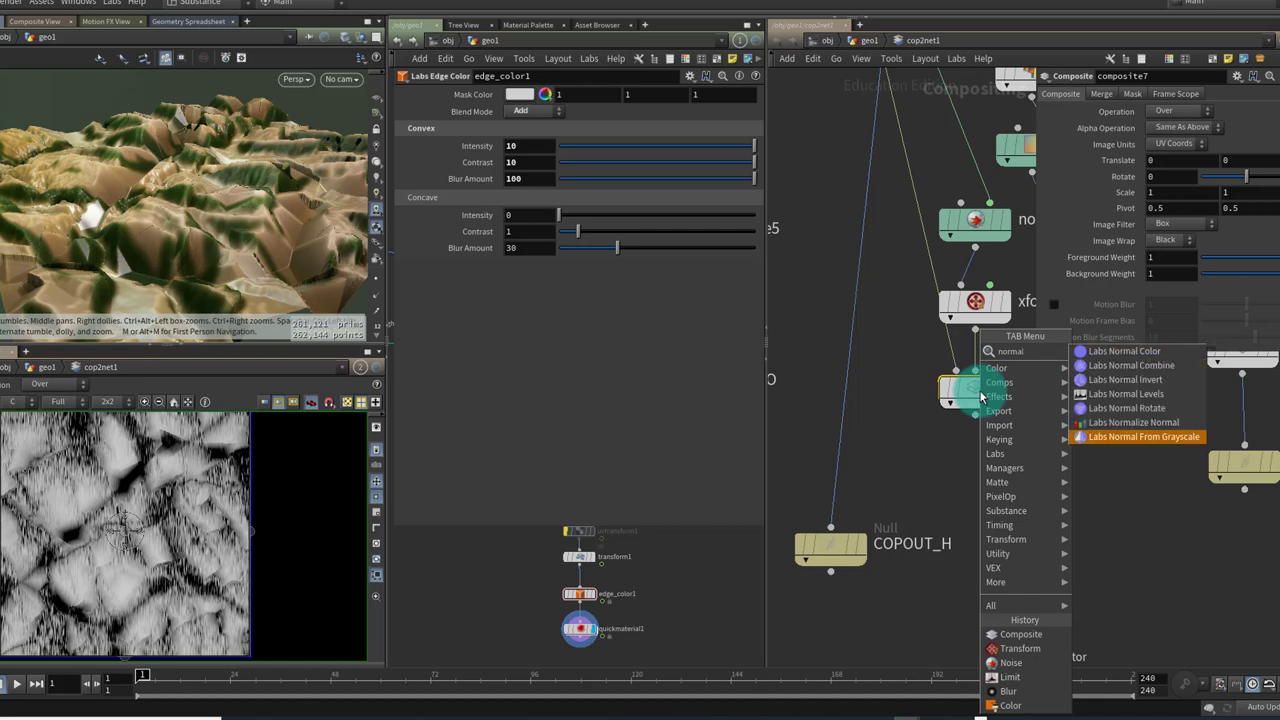
key("Return")
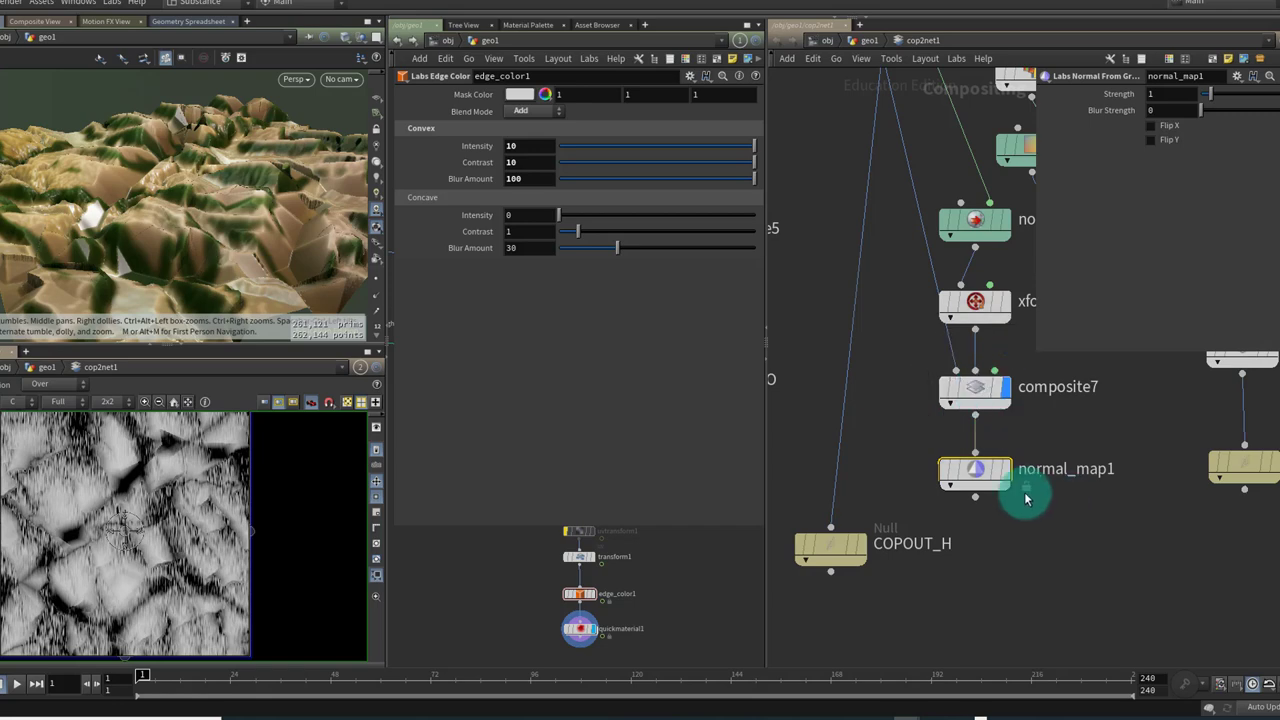
left_click(1010, 480)
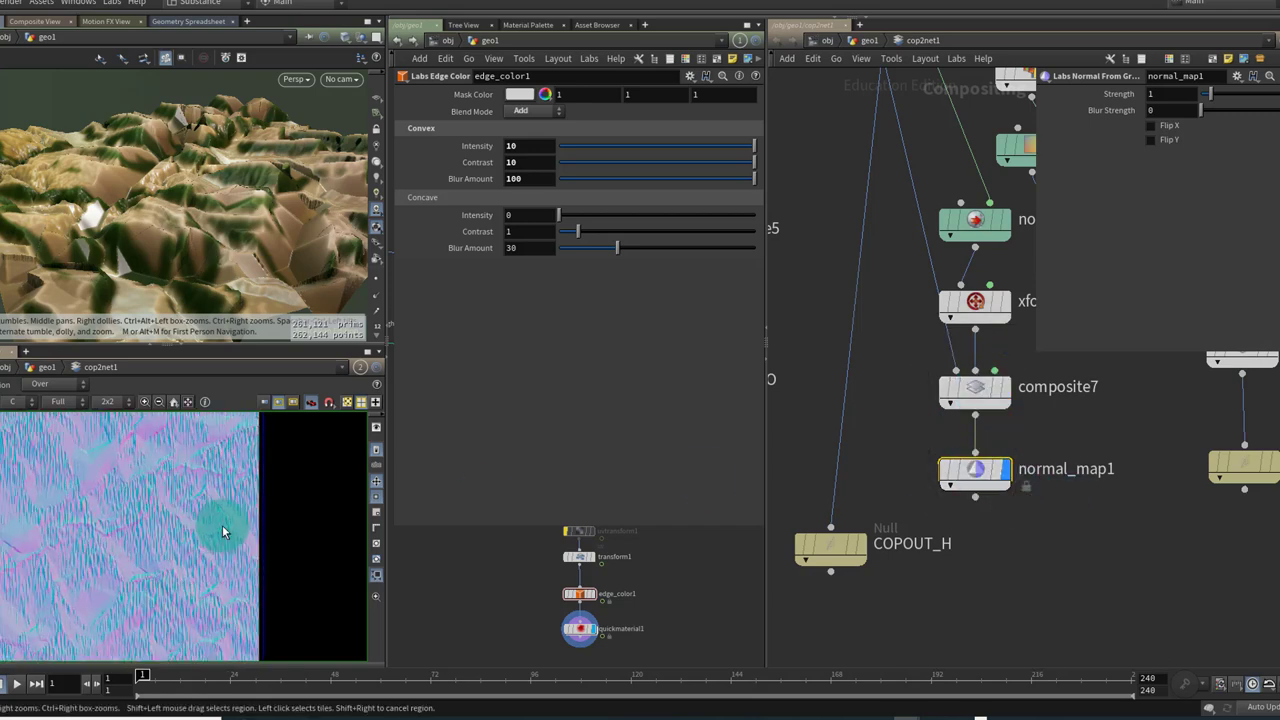
middle_click_drag(139, 532, 223, 523)
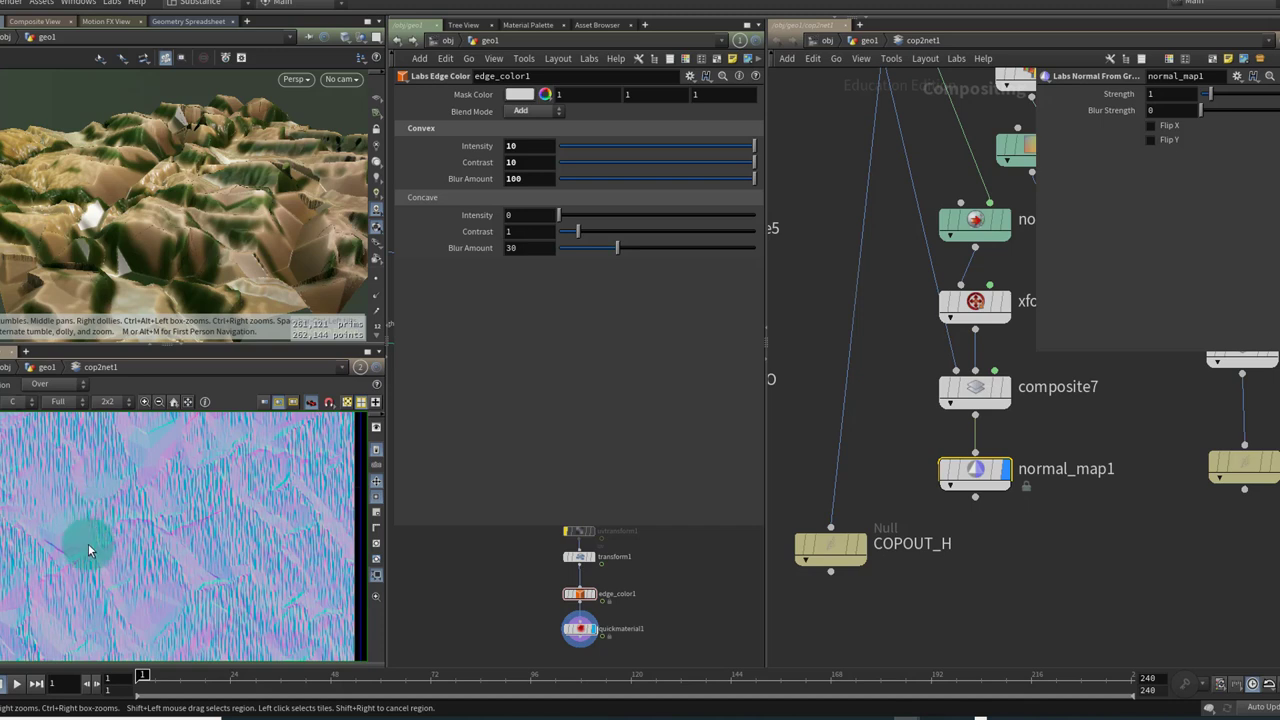
mouse_move(980, 482)
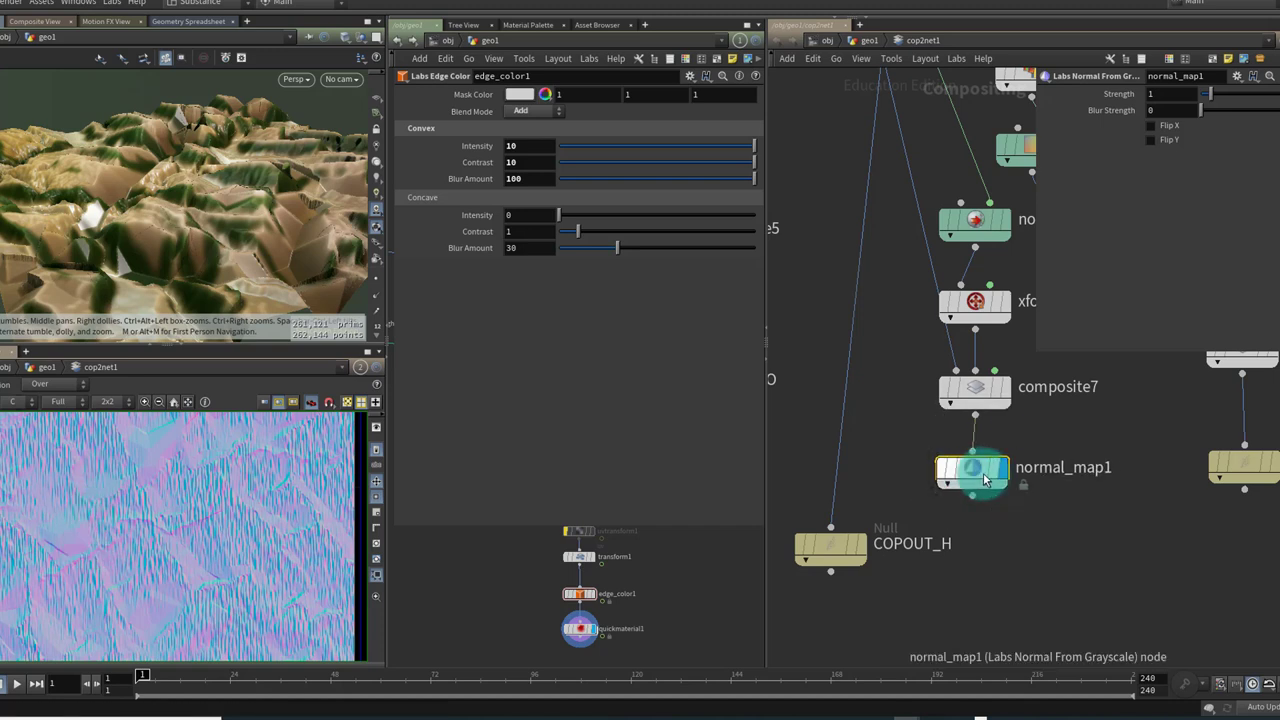
Add a Null node below normal_map1 and name it COPOUT_N
key("Tab")
type("nul")
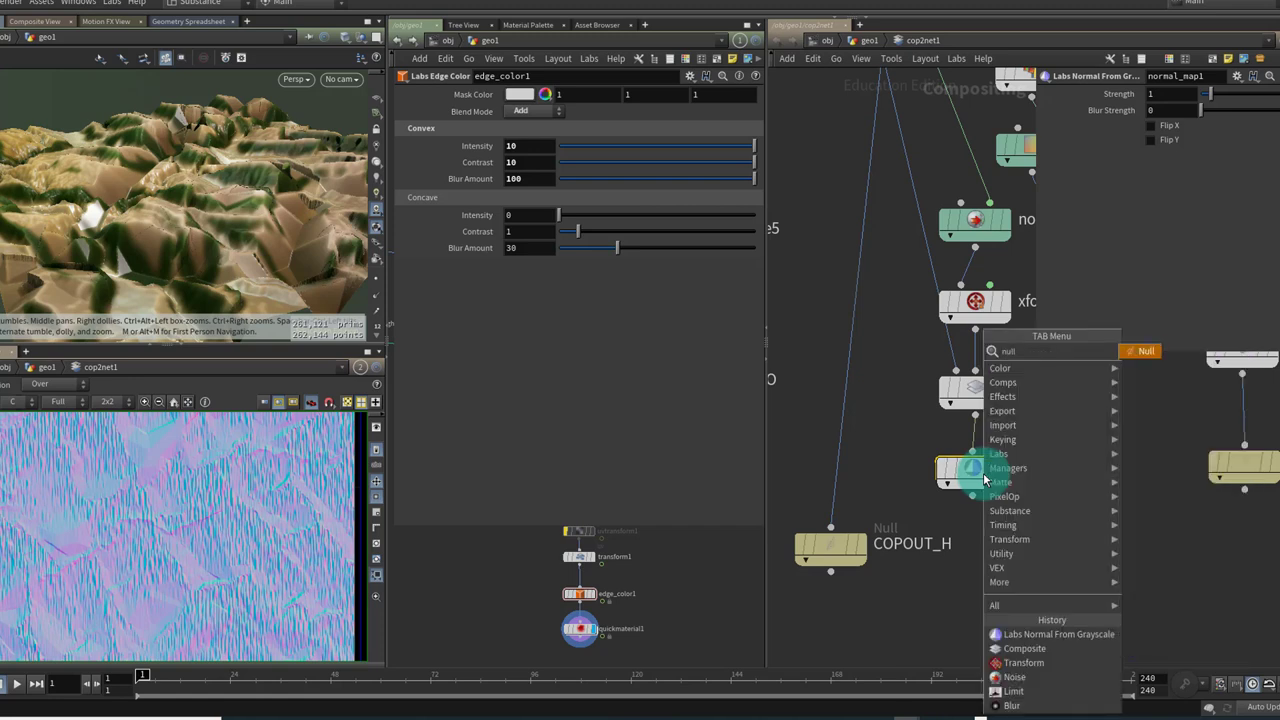
key("Return")
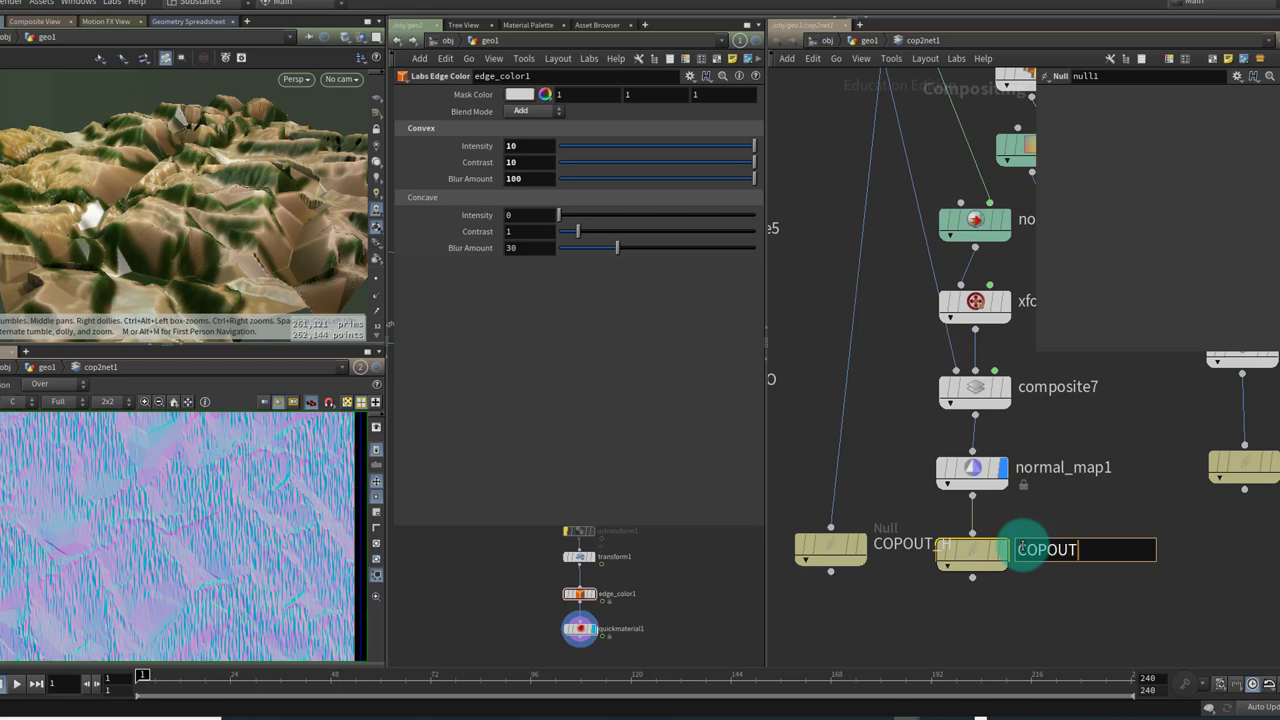
key("Return")
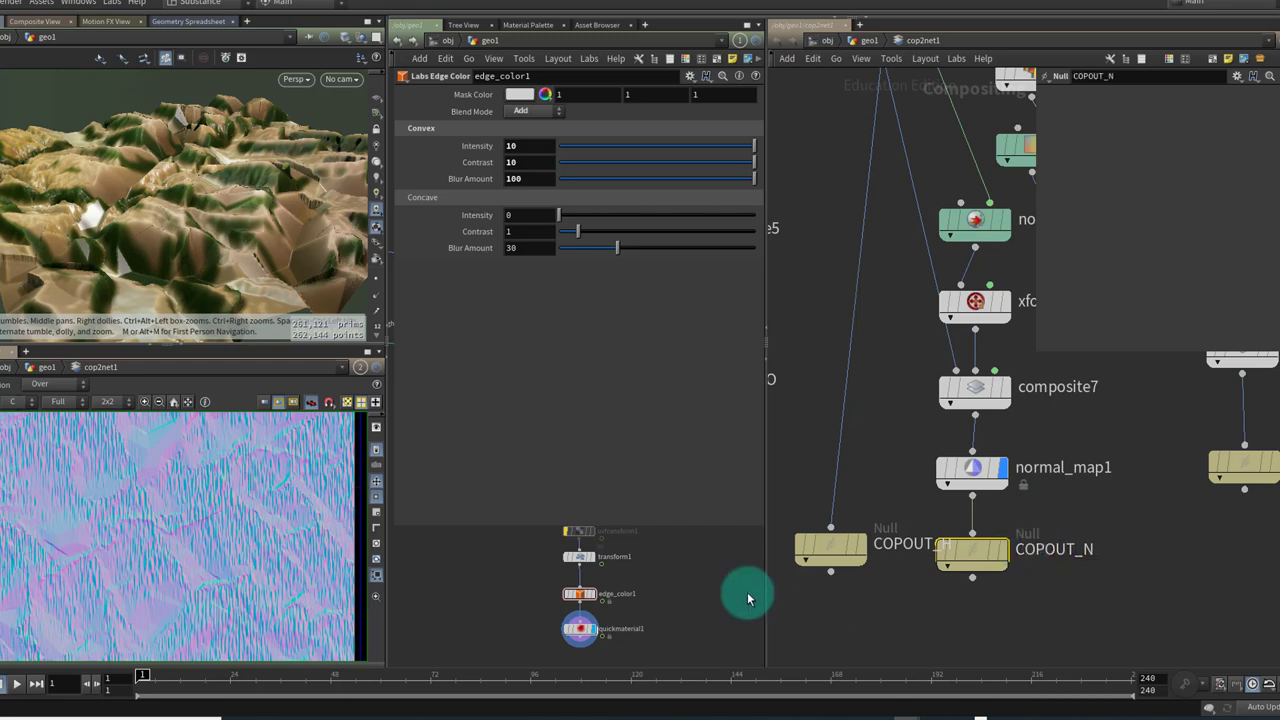
Assign COPOUT_N as the normal texture of quickmaterial1 and inspect the shaded terrain
left_click(580, 630)
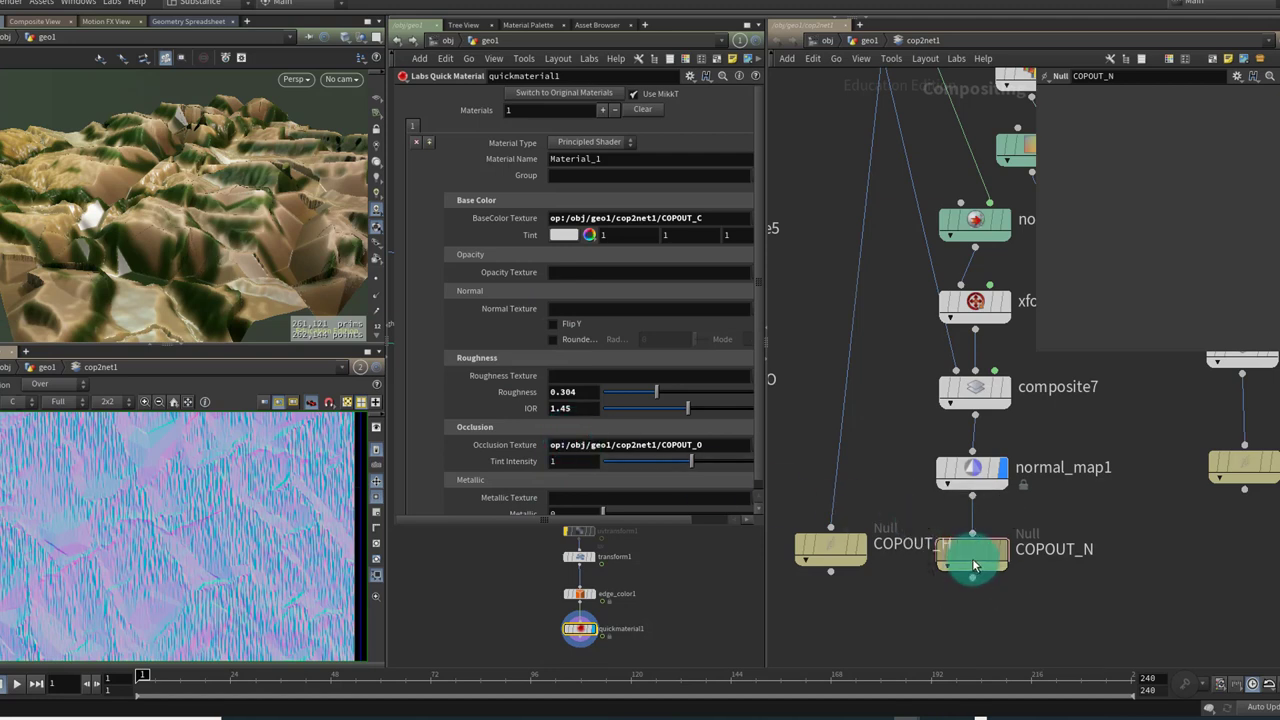
left_click_drag(972, 550, 790, 408)
left_click_drag(614, 365, 596, 316)
left_click(552, 308)
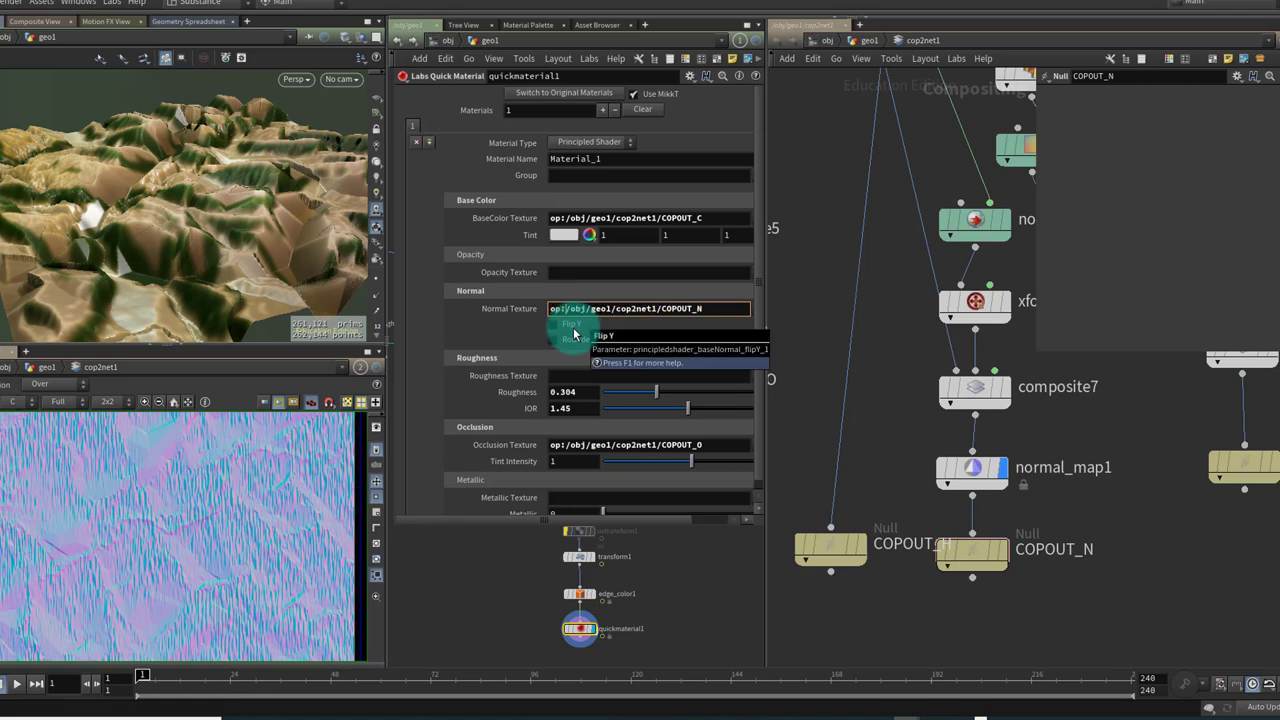
left_click_drag(130, 215, 400, 320)
Spread out COPOUT_H, COPOUT_N and normal_map1 in the compositing network and display composite7
left_click_drag(829, 546, 822, 591)
left_click_drag(975, 552, 1090, 583)
left_click_drag(992, 476, 1042, 493)
left_click(1012, 387)
left_click(975, 388)
Compare the height image of blur1 with the striated image of composite7
middle_click_drag(873, 273, 914, 440)
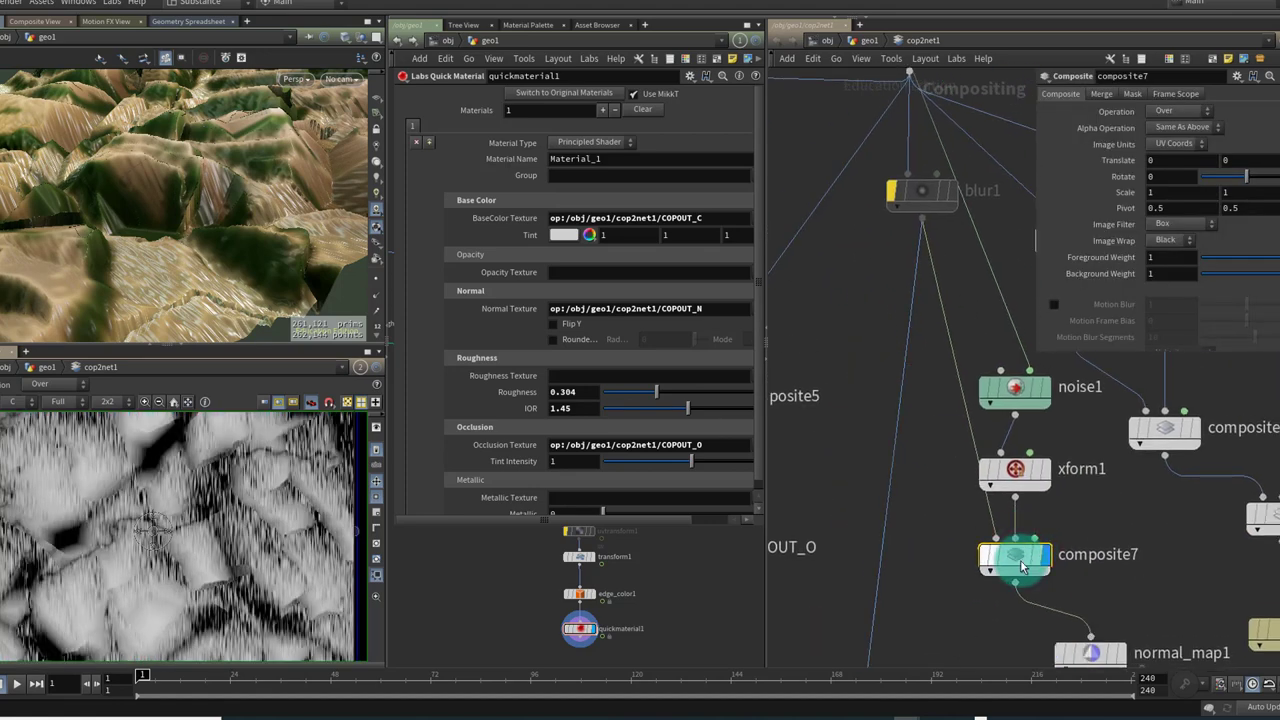
left_click(948, 202)
left_click(893, 205)
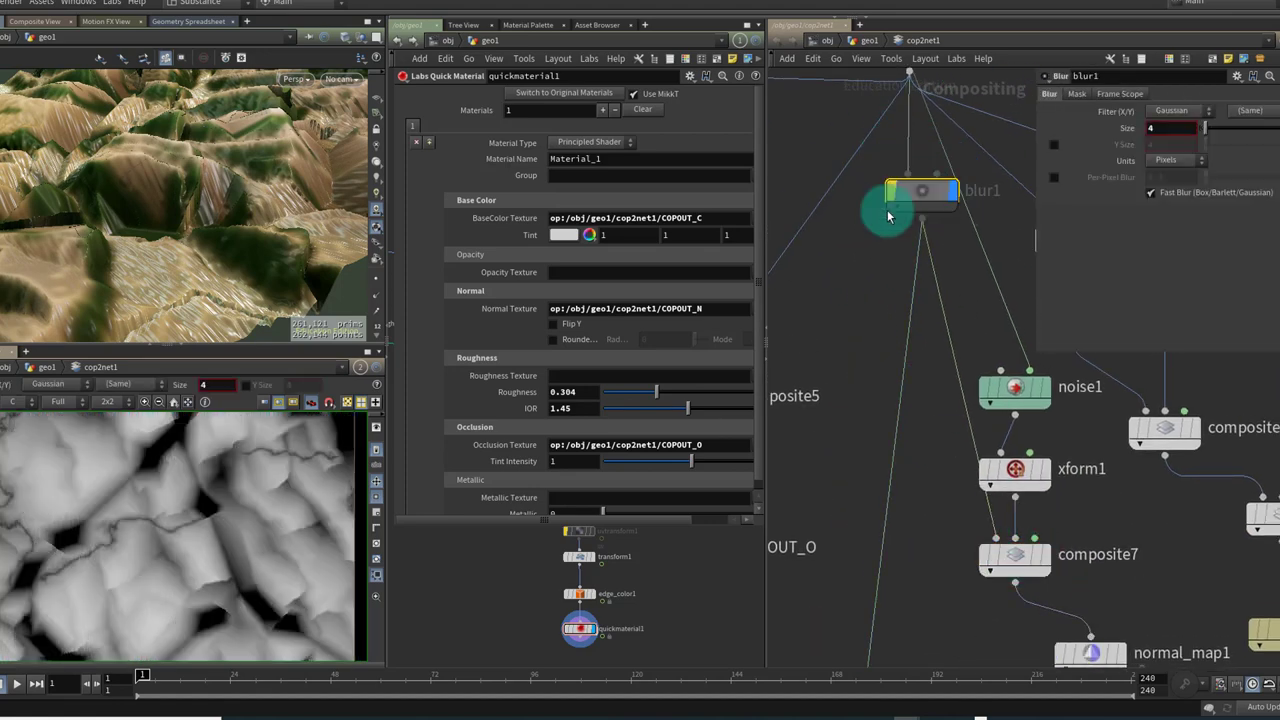
left_click(1045, 556)
left_click(1012, 557)
Rewire COPOUT_H to take its input from composite7, display it and check the displaced terrain
middle_click_drag(943, 594, 914, 400)
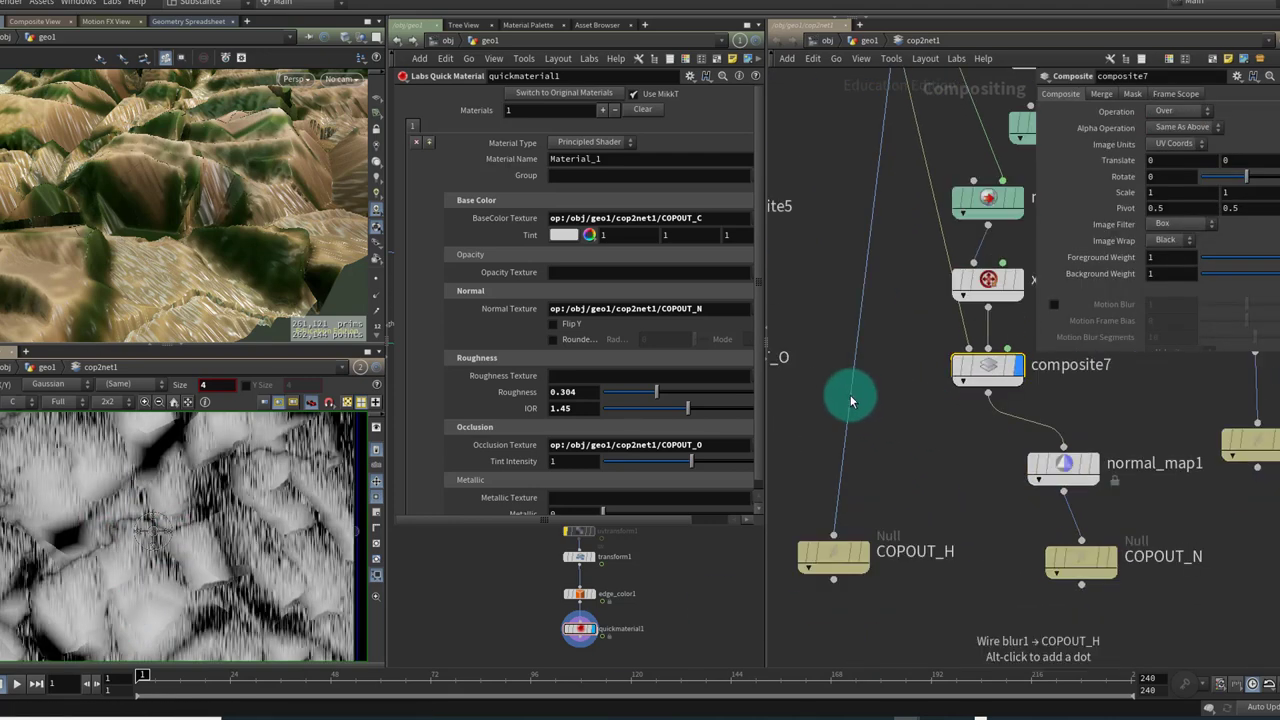
left_click_drag(850, 395, 955, 412)
left_click(866, 558)
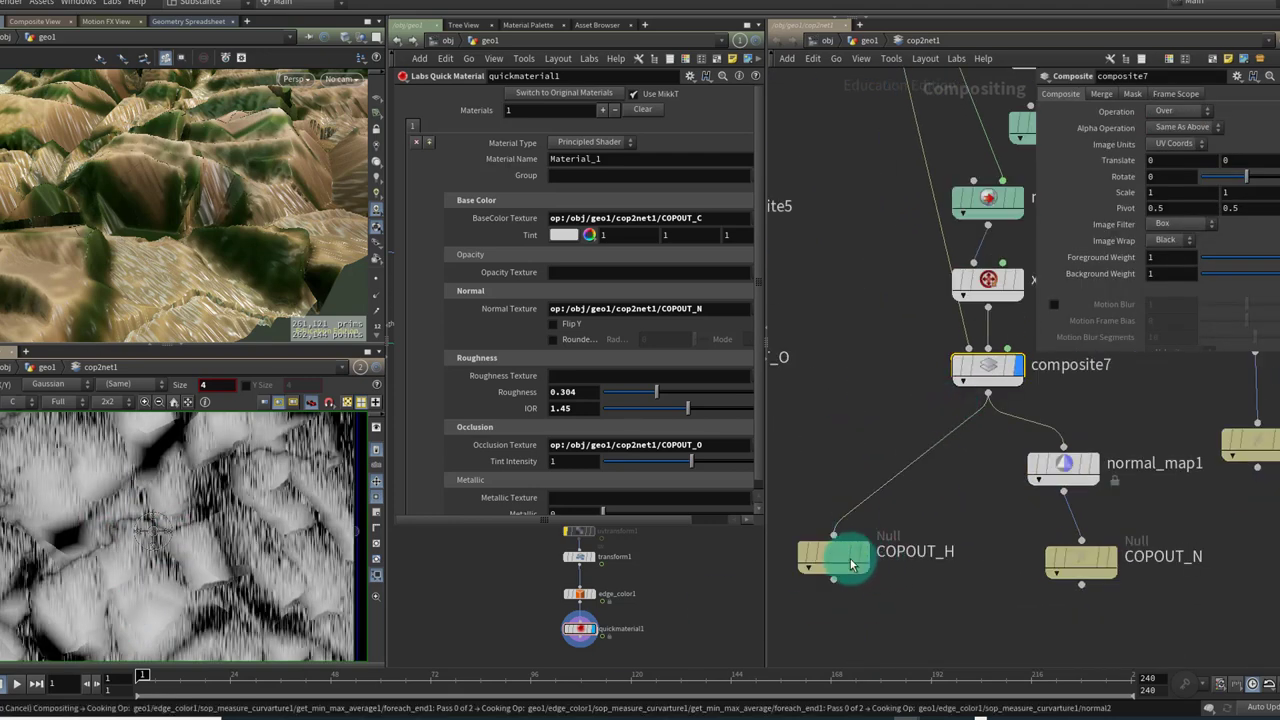
left_click(846, 562)
scroll(247, 240, "down", 5)
left_click_drag(238, 241, 228, 259)
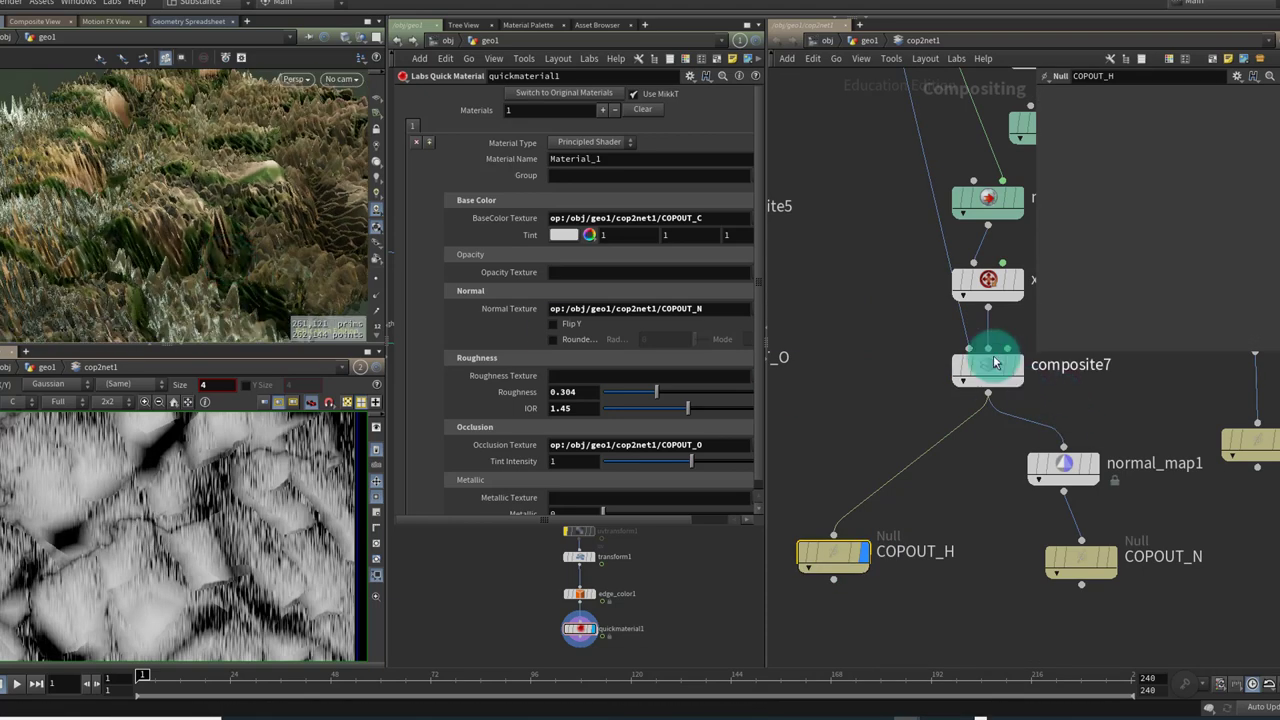
Reduce the amplitude of noise1 to a dark grey of 0.1 per channel and inspect the terrain
middle_click_drag(914, 408, 837, 554)
left_click(912, 350)
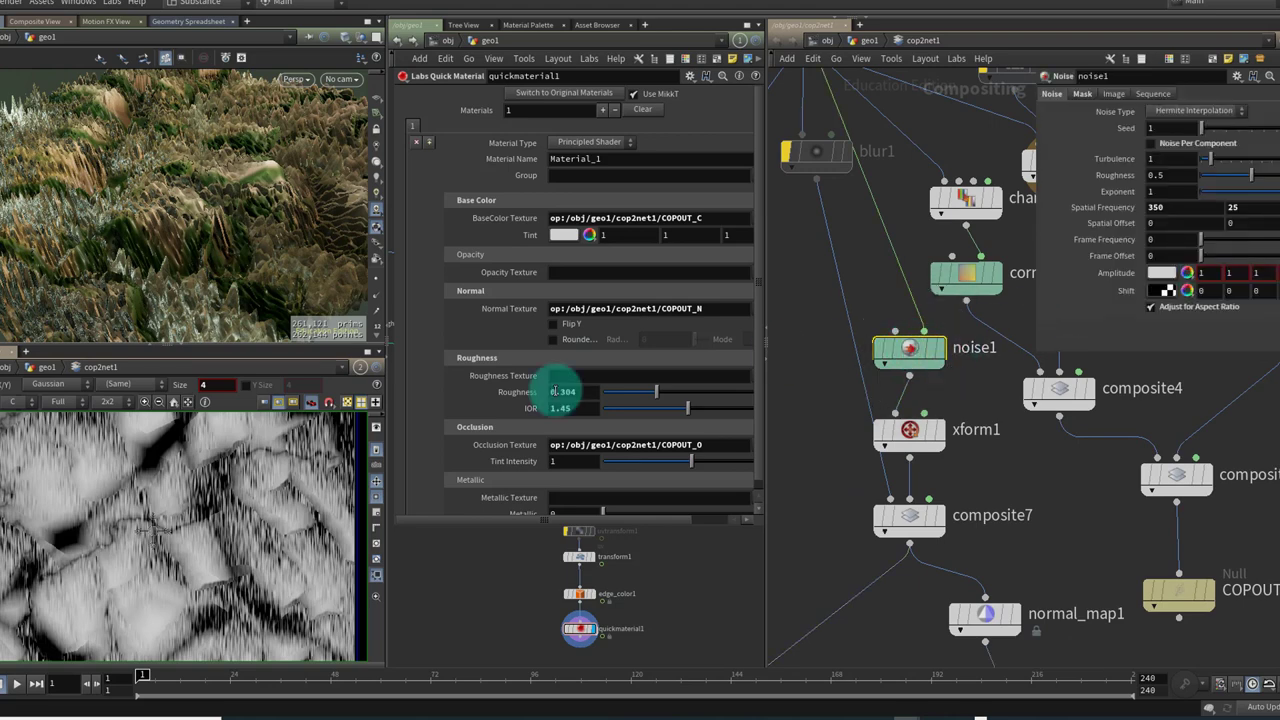
left_click(1160, 273)
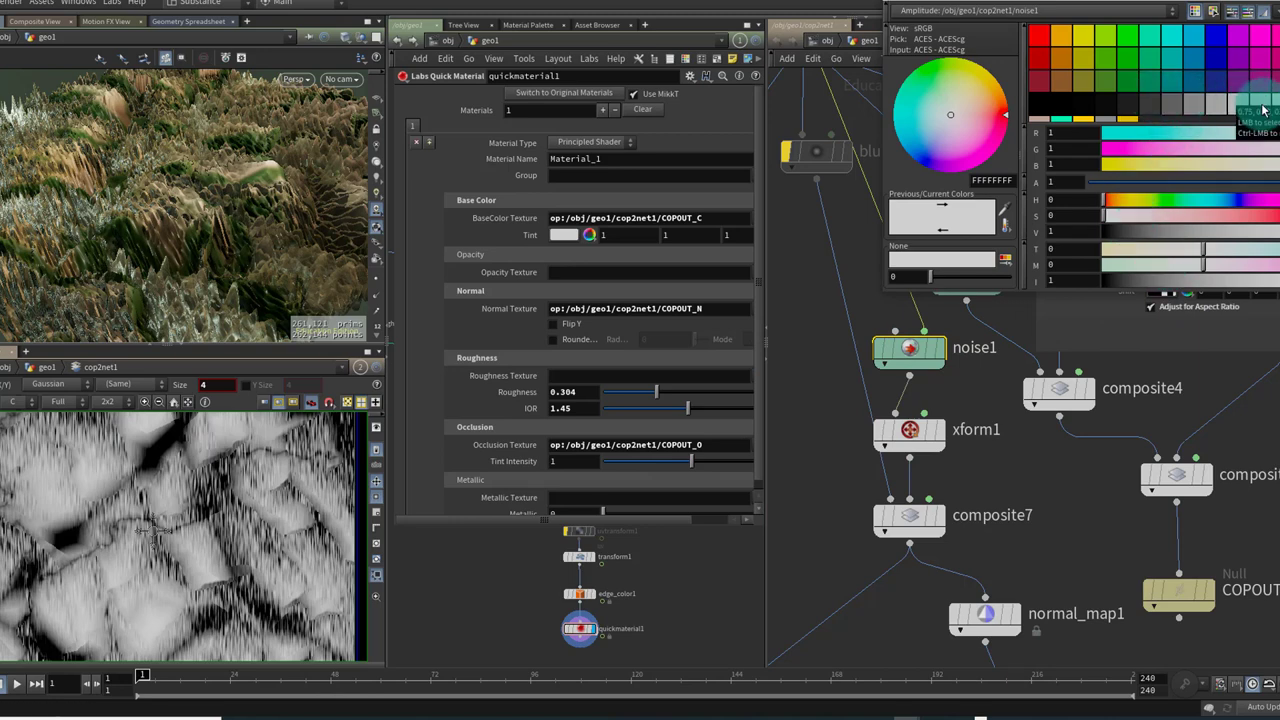
left_click(1152, 103)
left_click(238, 265)
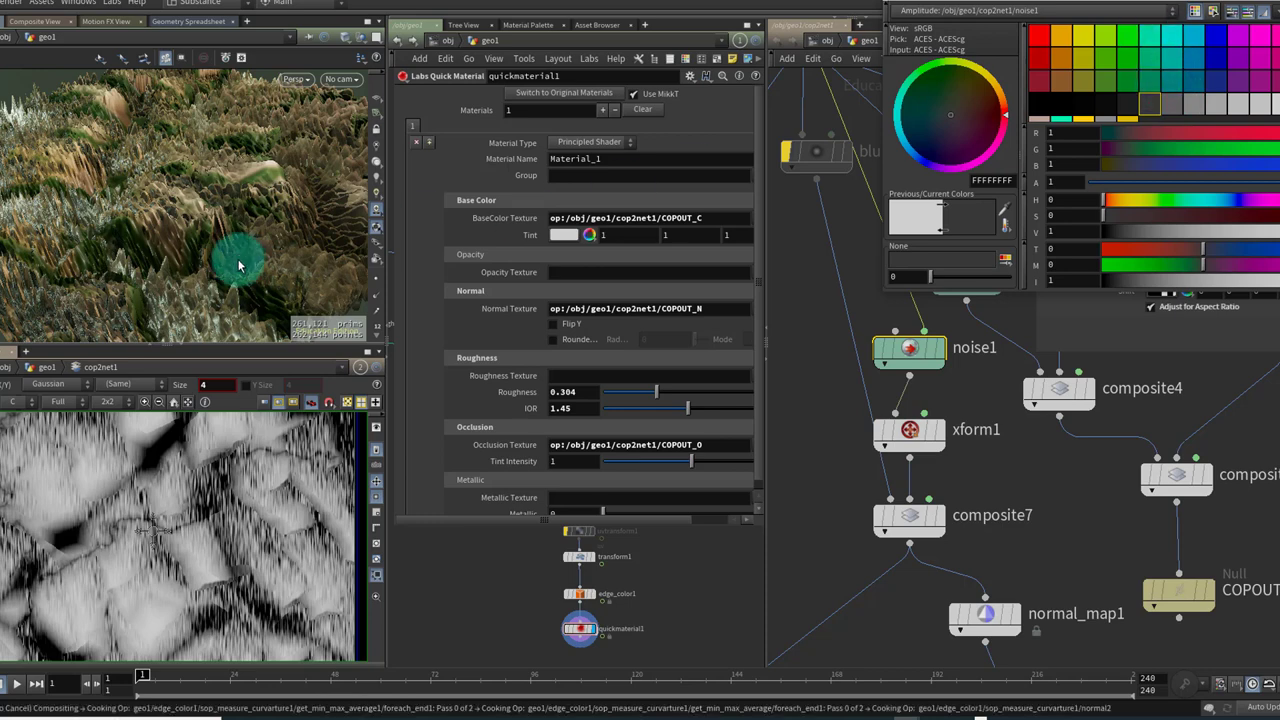
left_click_drag(225, 240, 376, 188)
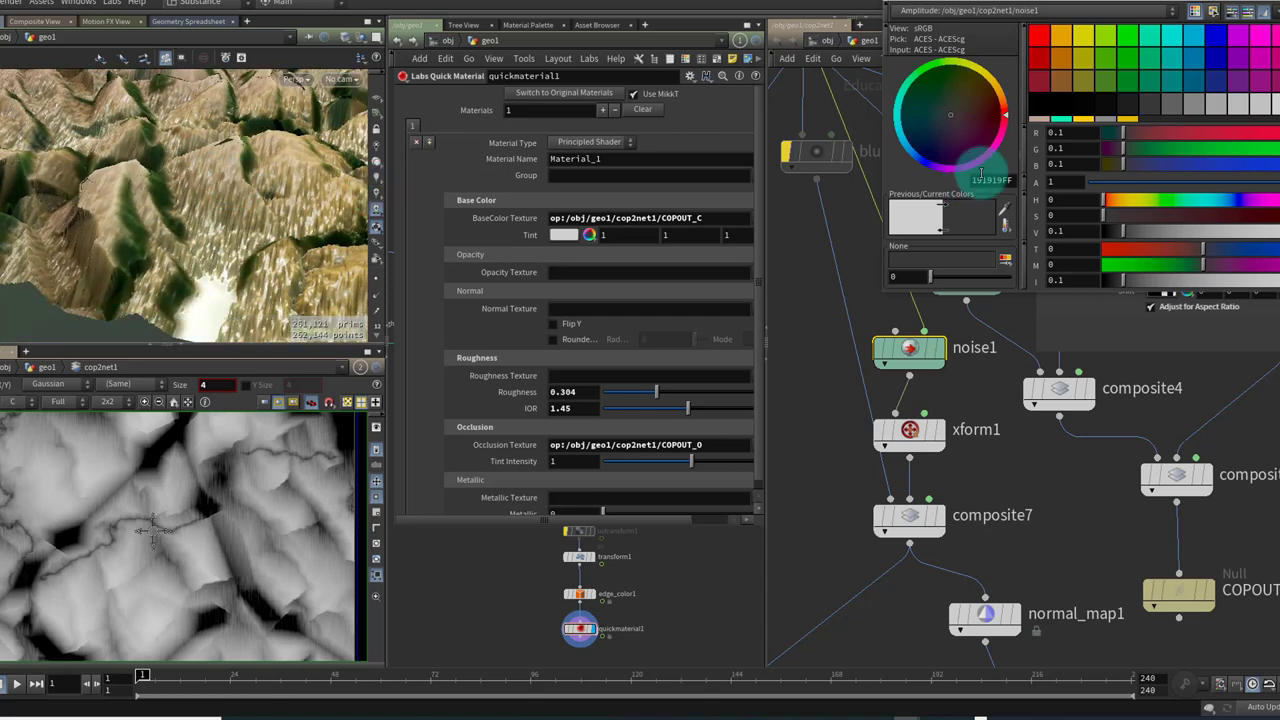
left_click(1120, 111)
left_click_drag(337, 191, 228, 191)
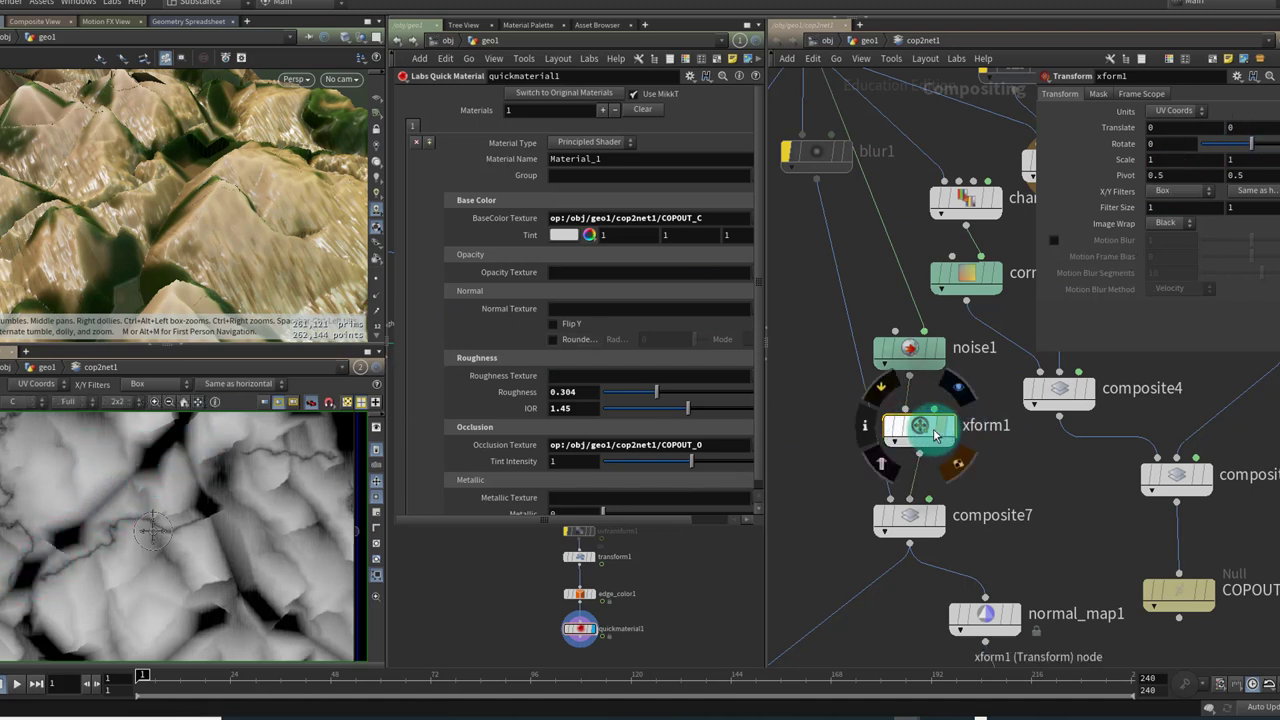
Set the rotation of xform1 to -45 and inspect the direction of the striations on the terrain
left_click(1164, 144)
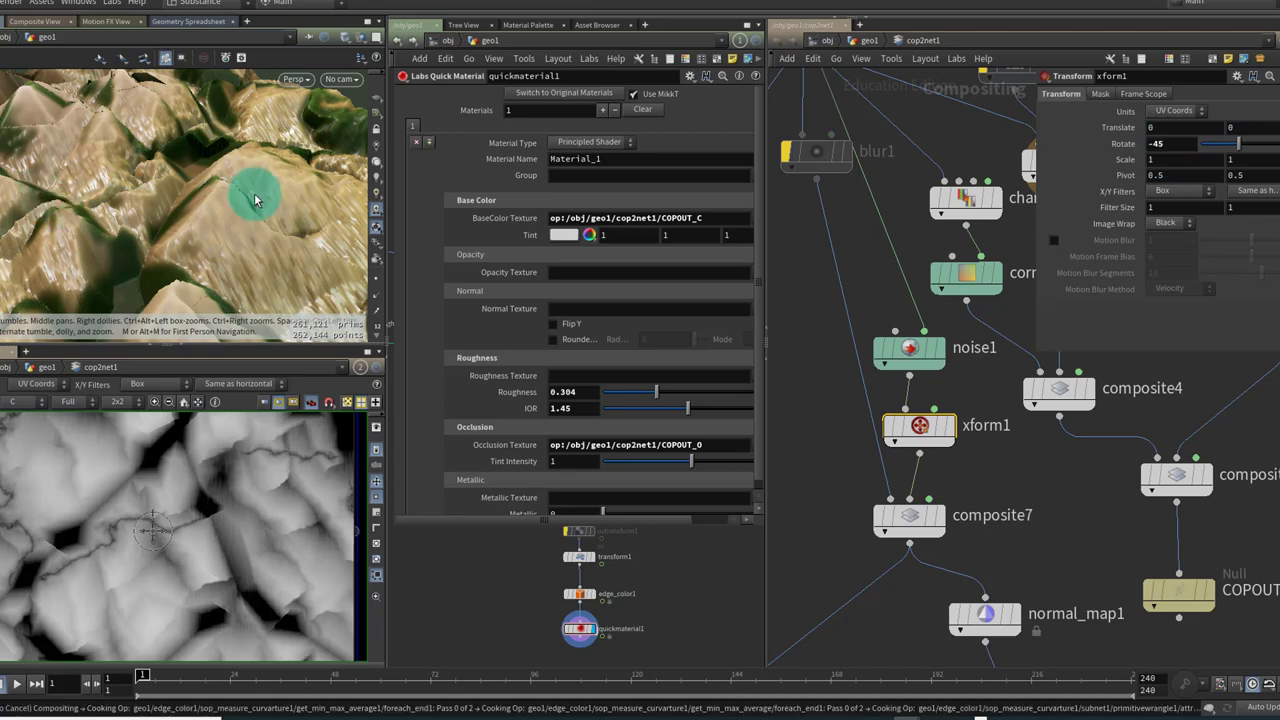
left_click_drag(251, 197, 183, 171)
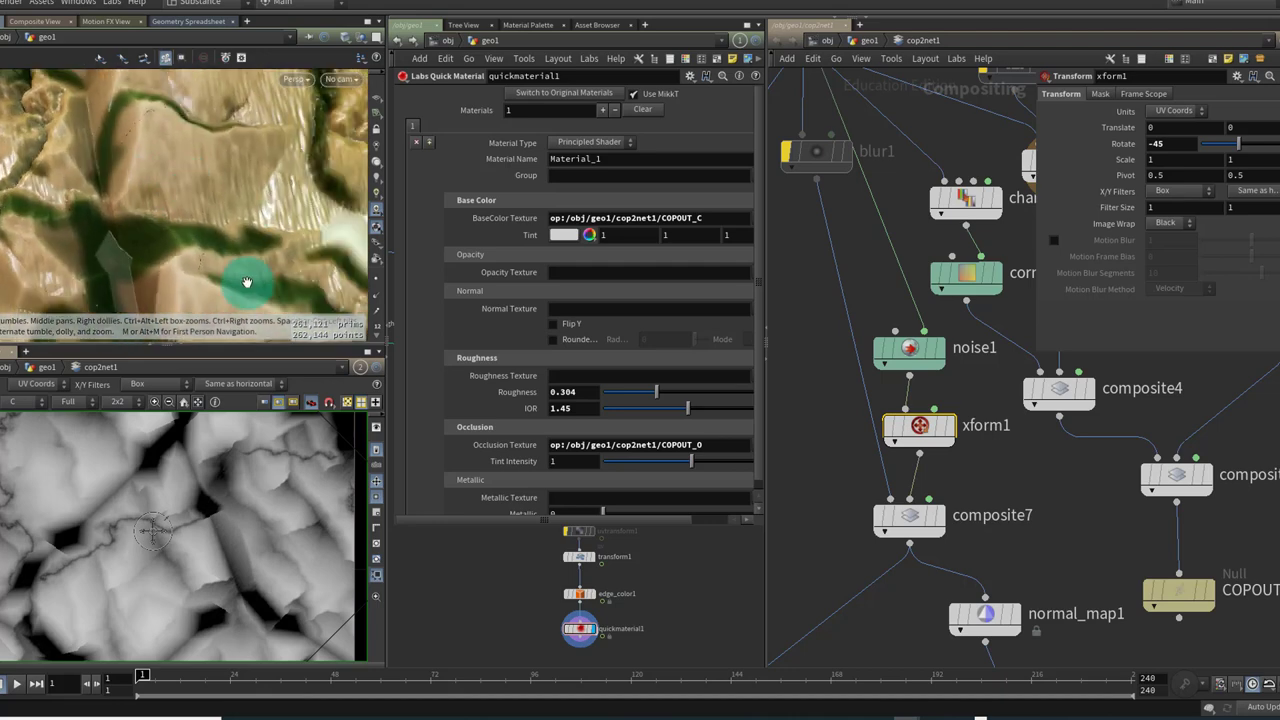
left_click_drag(249, 280, 179, 228)
left_click_drag(206, 177, 177, 171)
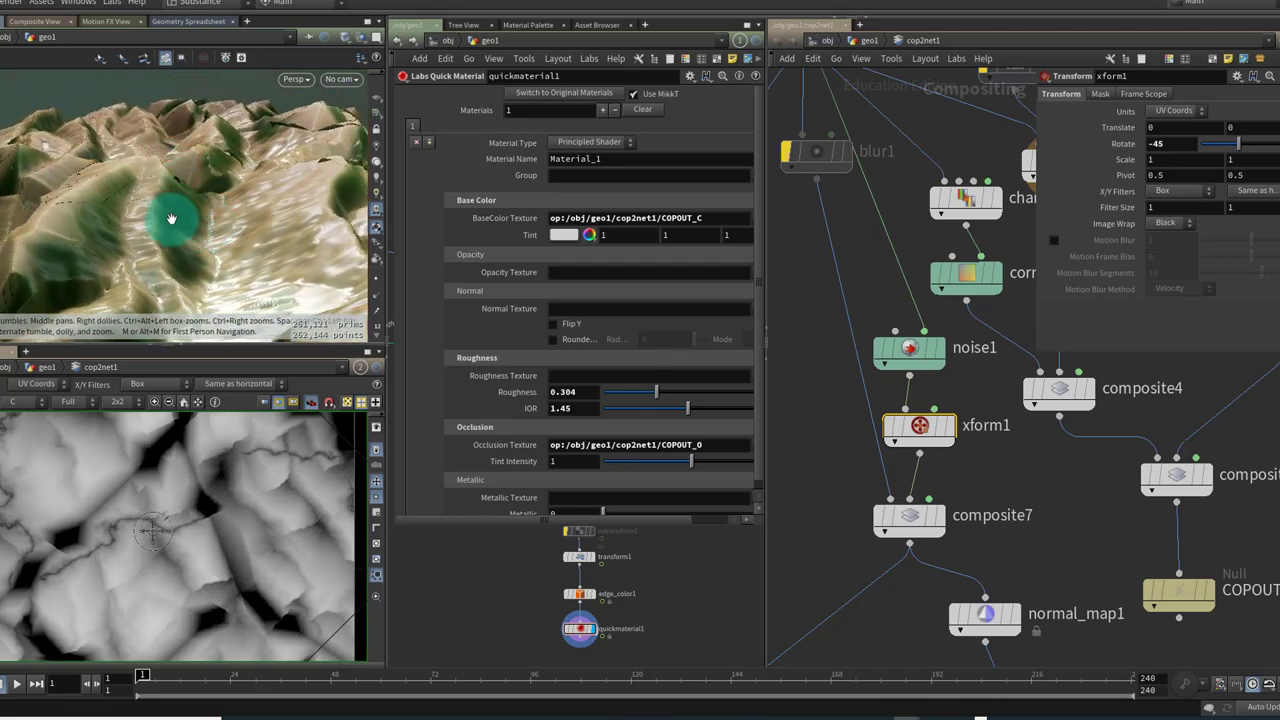
left_click_drag(94, 206, 106, 209)
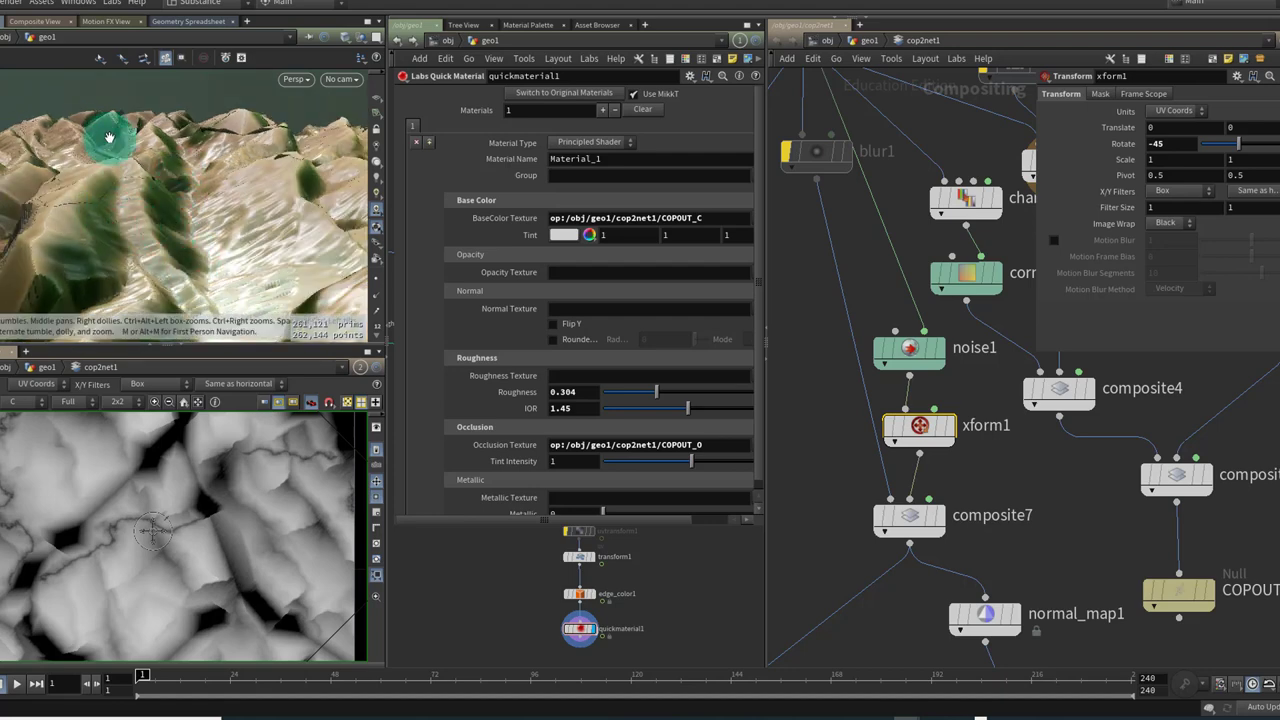
left_click_drag(243, 220, 150, 240)
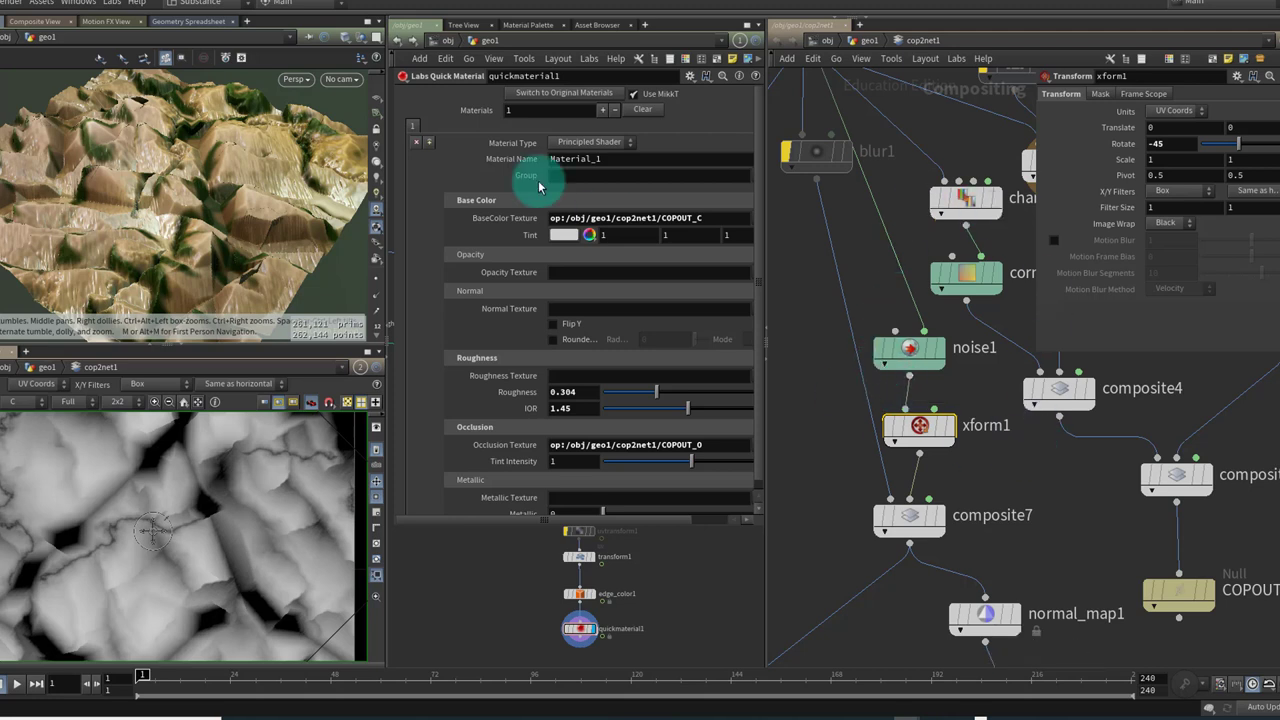
scroll(887, 440, "down", 3)
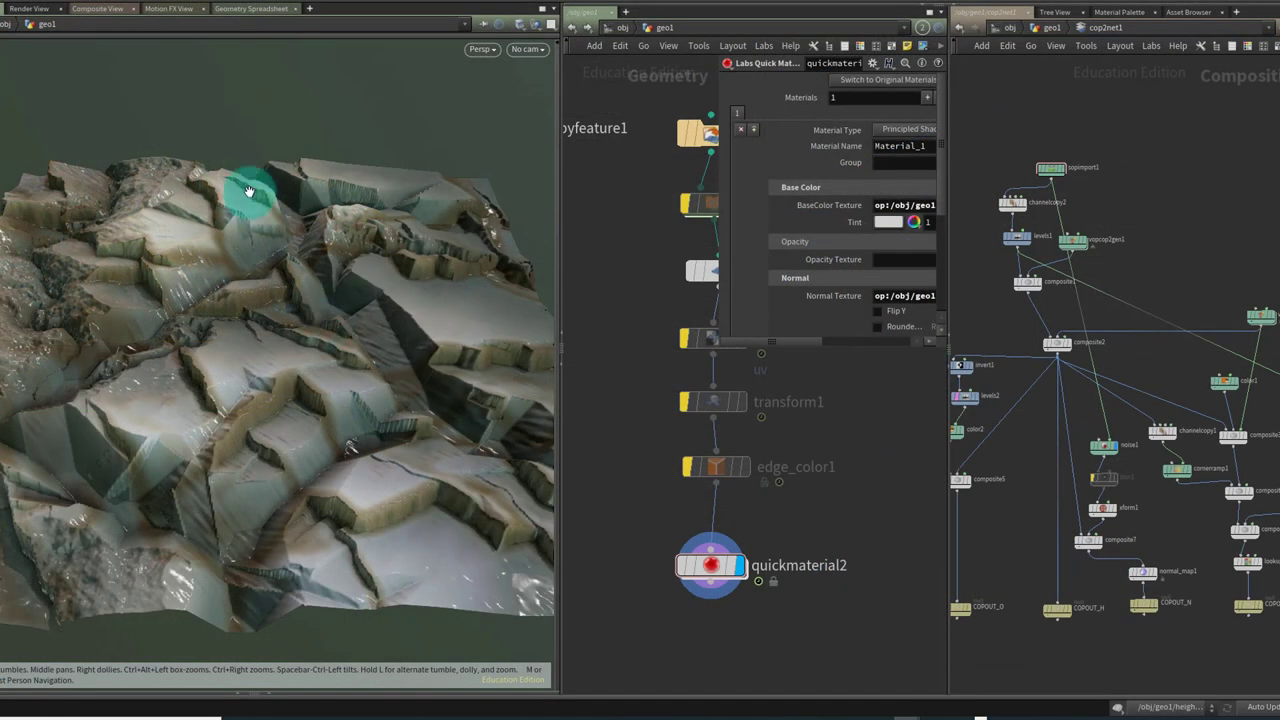
Examine the terrain shaded by quickmaterial2 and the geometry network that builds it
left_click_drag(264, 236, 303, 234)
left_click_drag(383, 361, 332, 393)
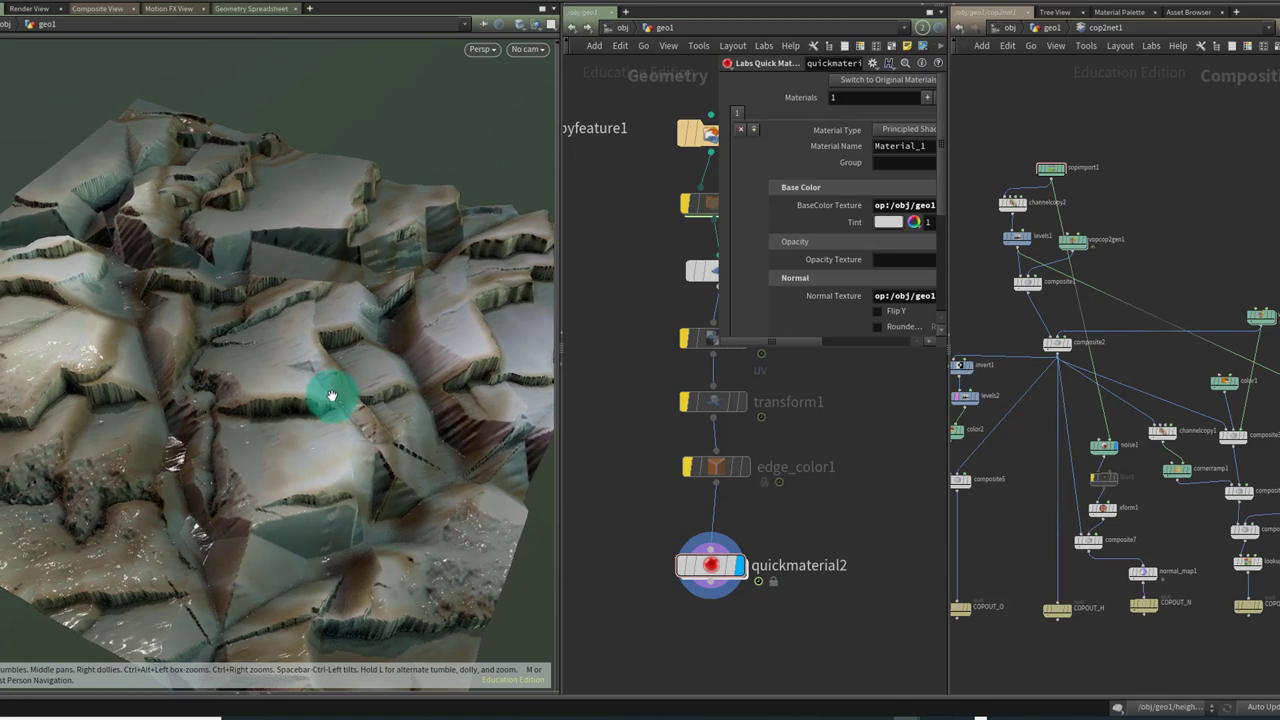
left_click(661, 577)
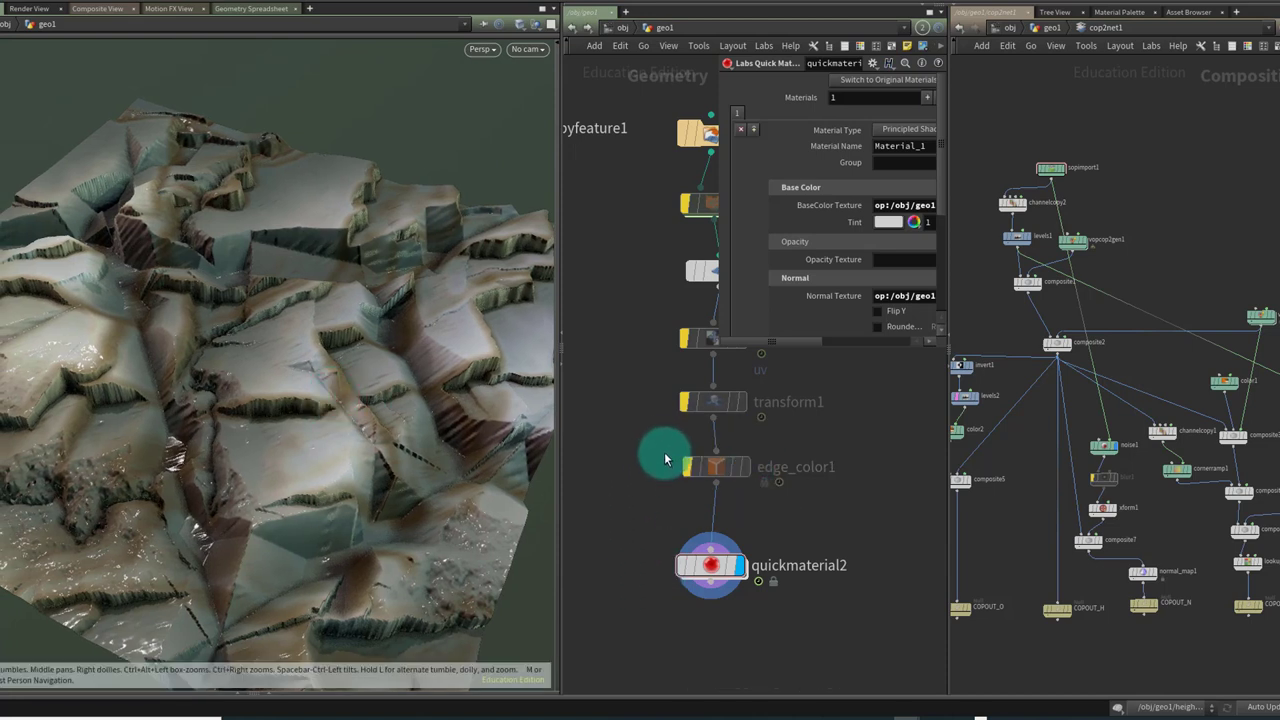
middle_click_drag(659, 443, 815, 610)
scroll(749, 466, "down", 3)
middle_click_drag(763, 514, 811, 608)
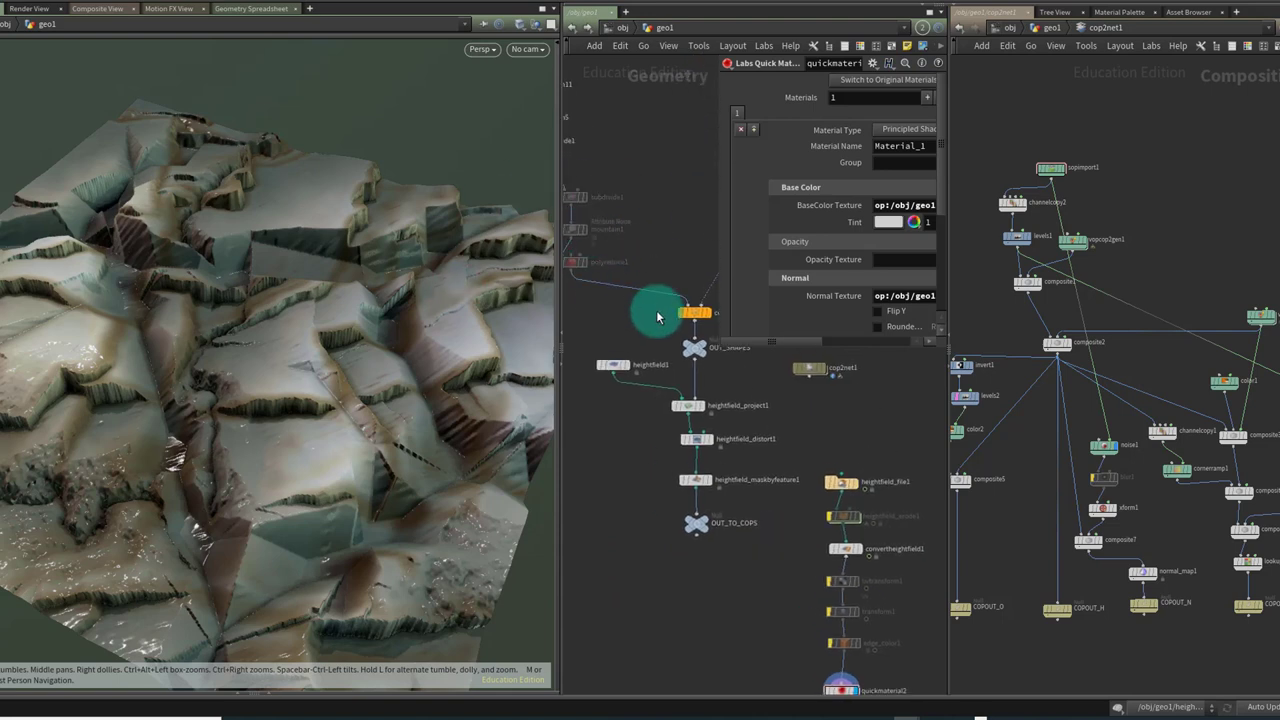
middle_click_drag(752, 389, 602, 301)
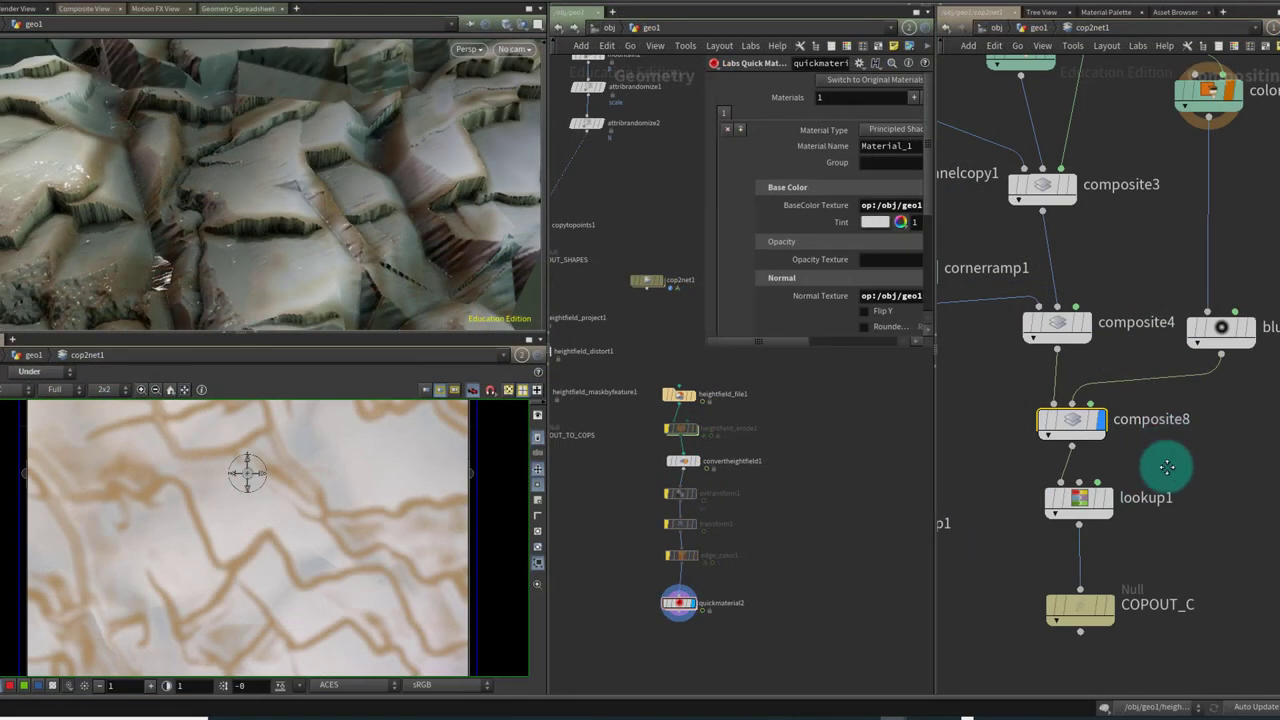
Display lookup1 above COPOUT_C and show its parameters
left_click(1092, 541)
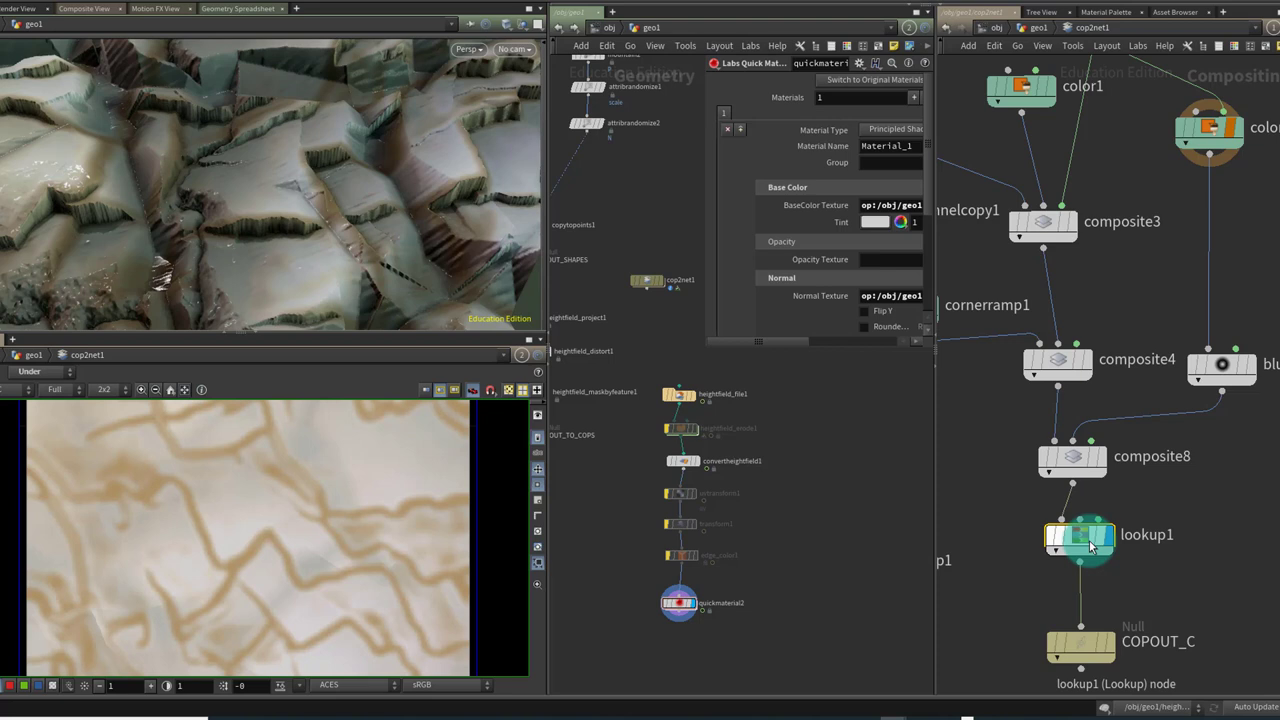
key("p")
Try LUT File as the LUT source of lookup1 and switch it back to Color Ramp Parameter
left_click(1123, 99)
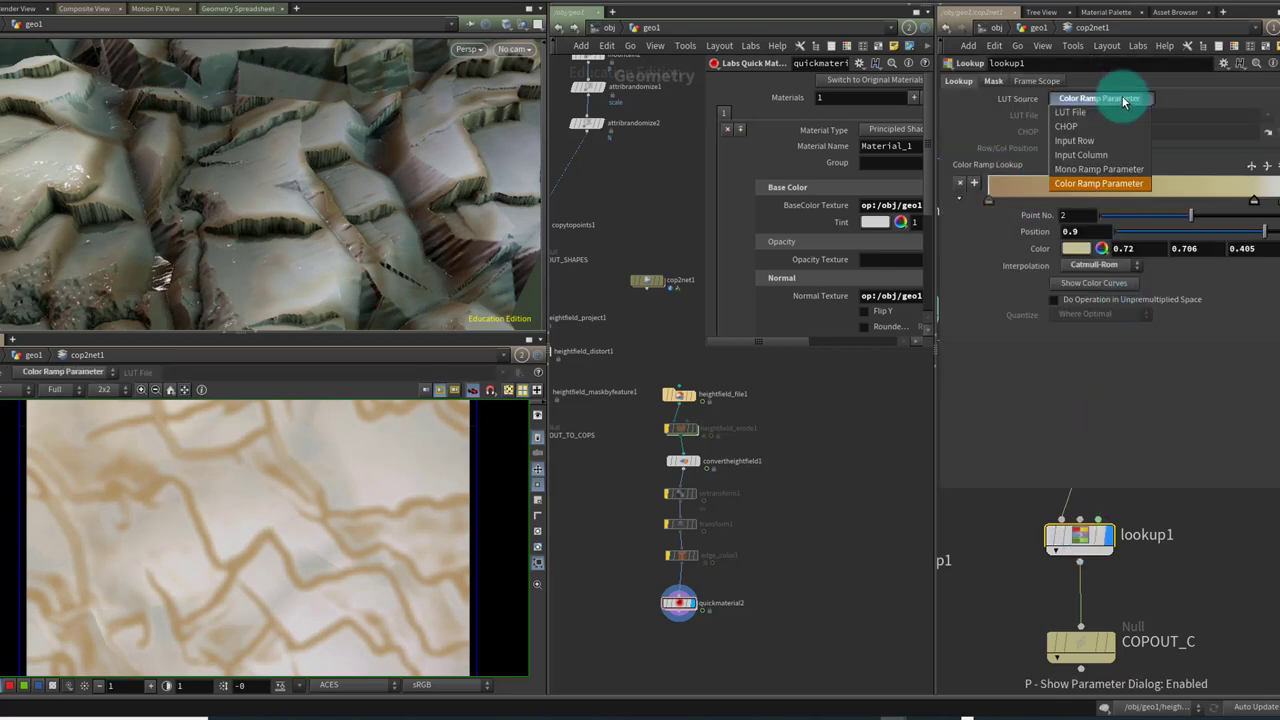
left_click(1122, 112)
left_click(1121, 100)
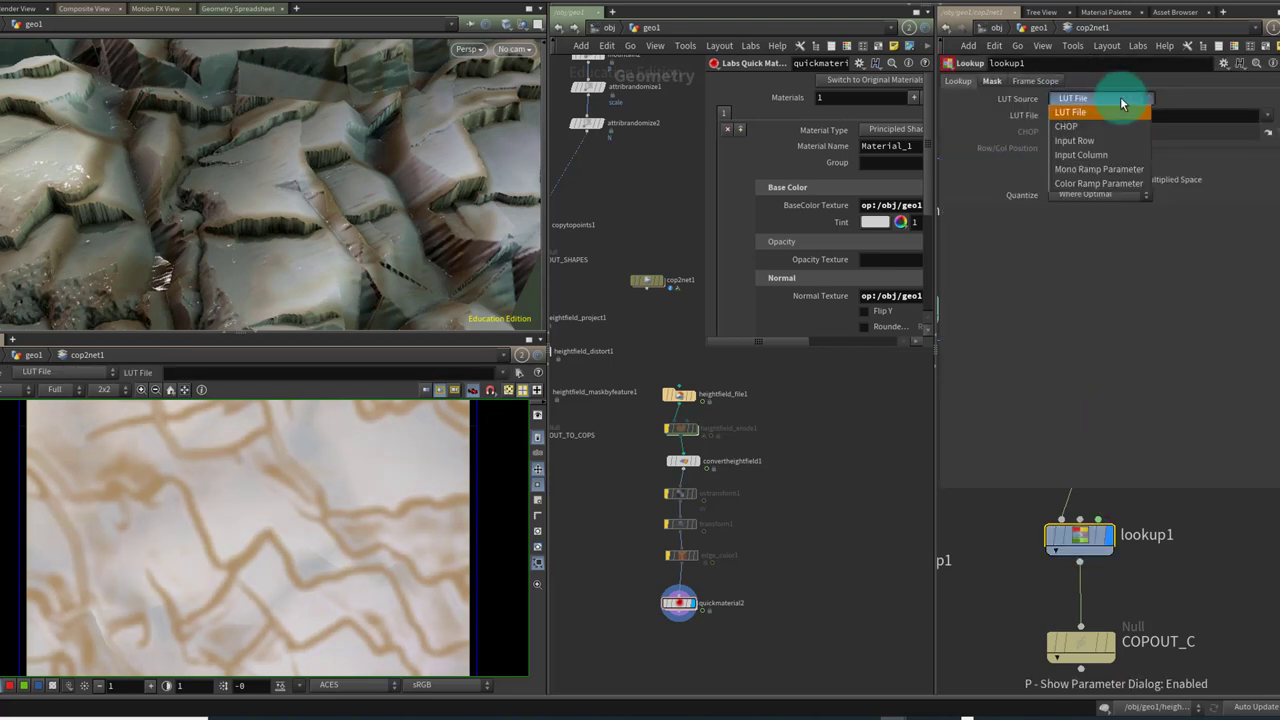
left_click(1122, 204)
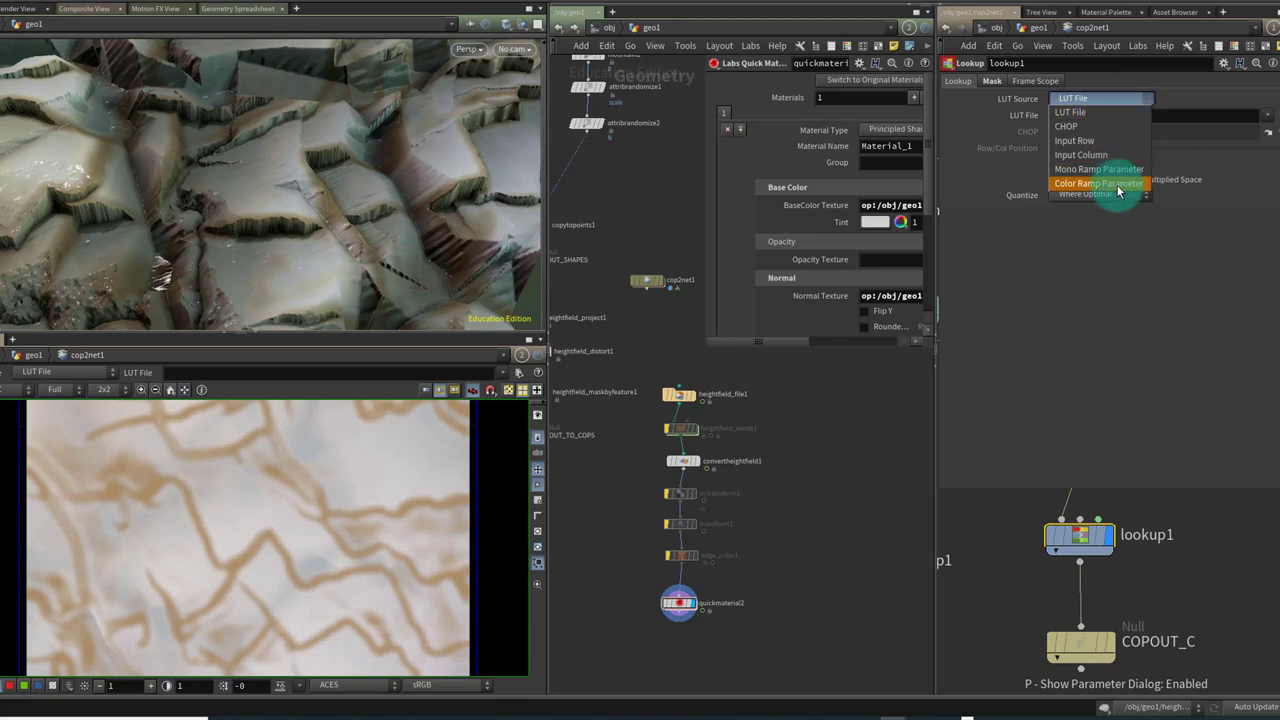
left_click(1118, 186)
Apply the Magma preset to the color ramp of lookup1 and view the recoloured terrain
left_click(1266, 166)
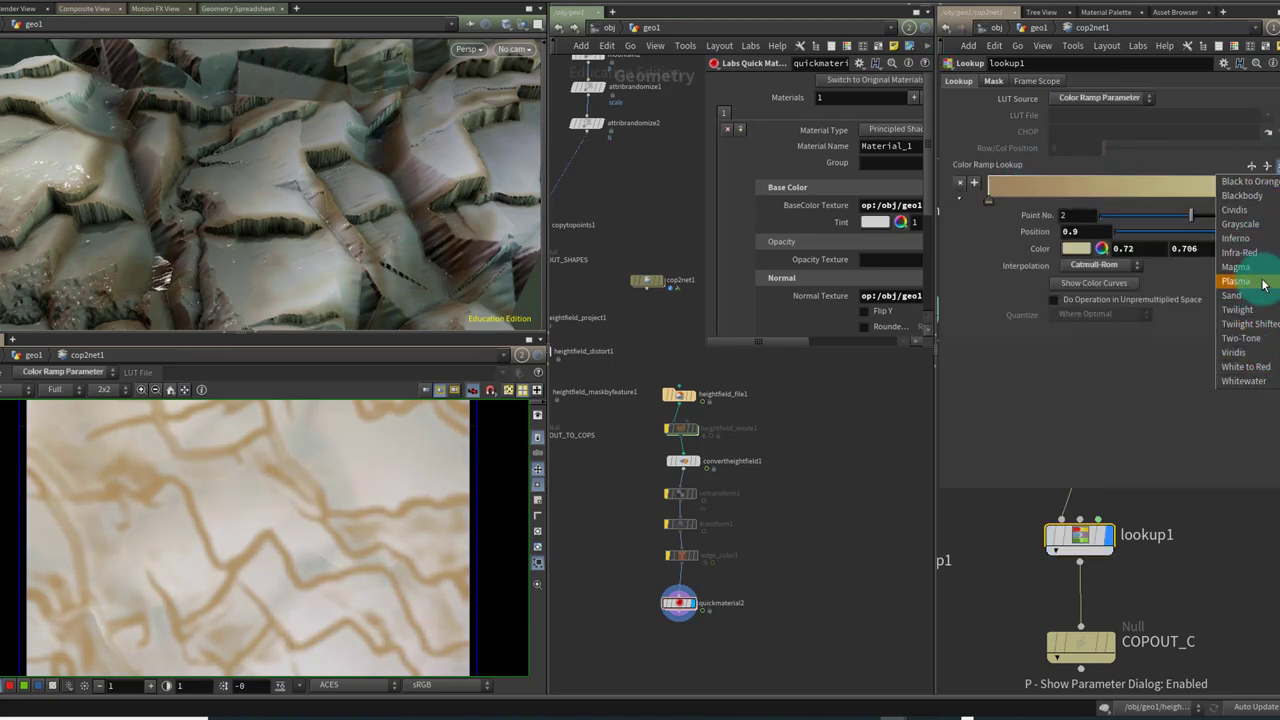
left_click(1237, 254)
left_click(1084, 186)
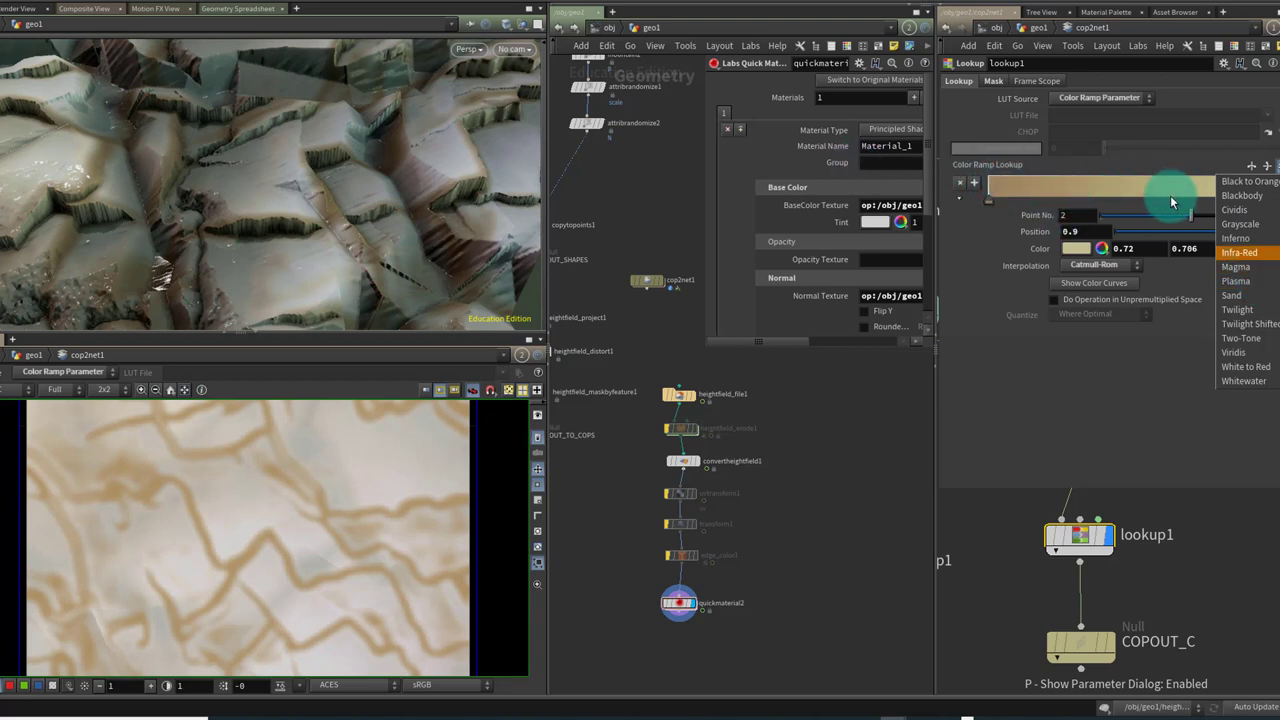
left_click(1247, 270)
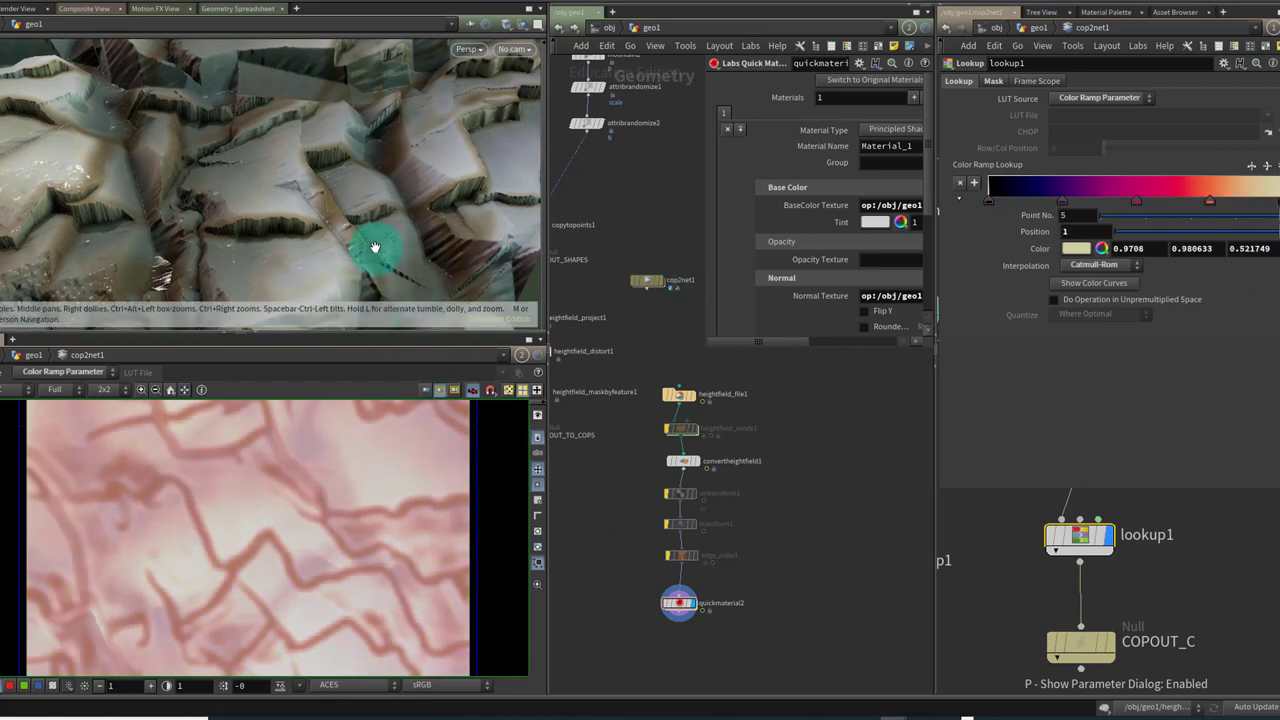
scroll(271, 226, "down", 3)
middle_click_drag(277, 246, 279, 212)
left_click_drag(279, 211, 280, 250)
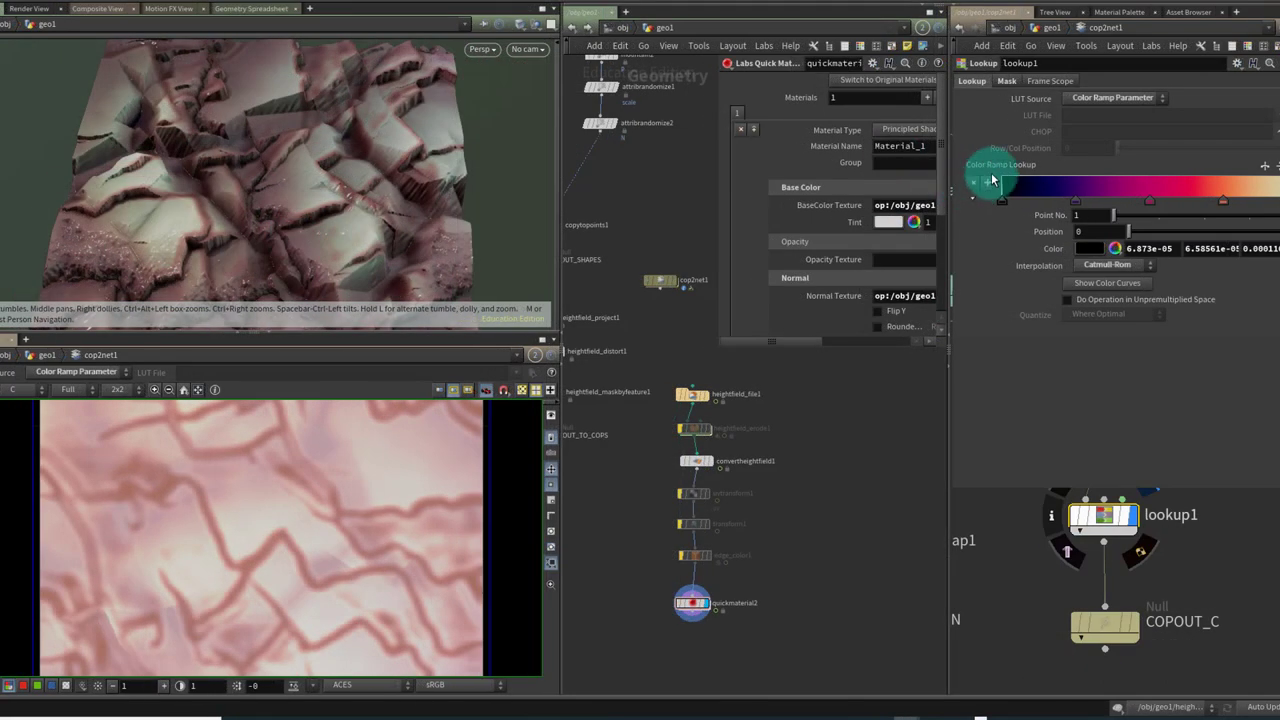
Try a mask effect amount of 1 on lookup1
left_click(1136, 196)
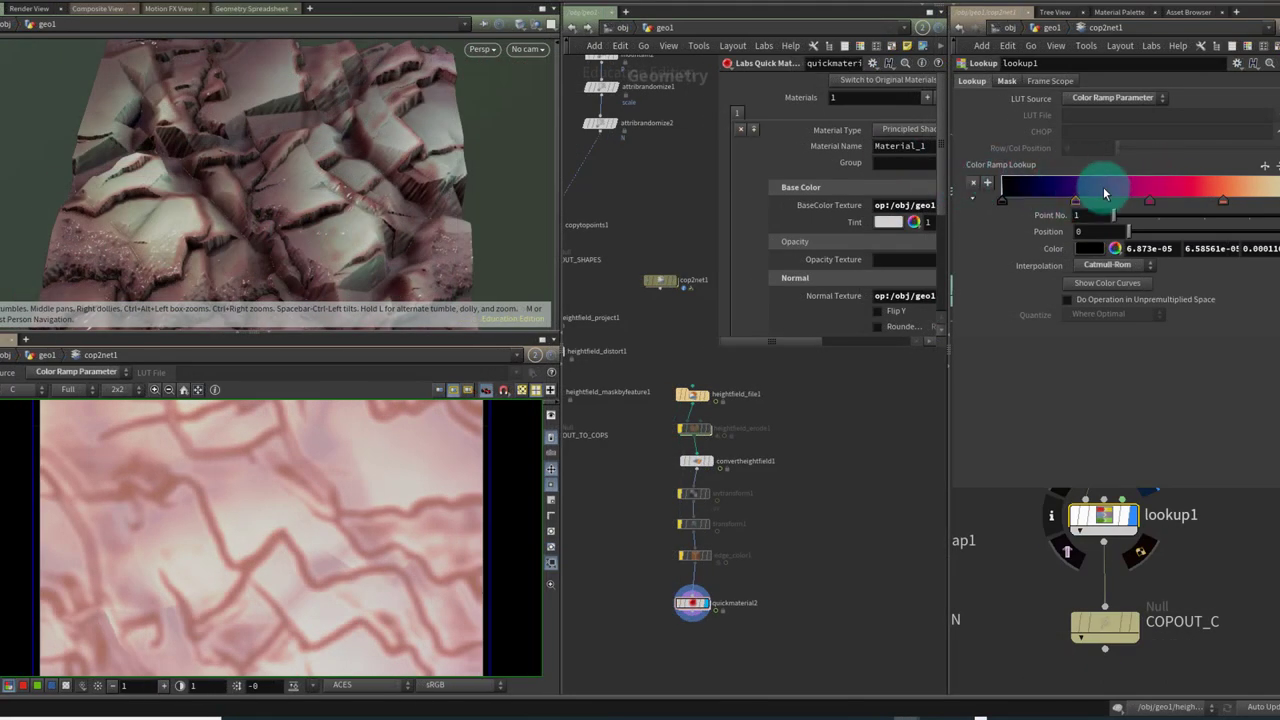
left_click(1005, 81)
left_click(1094, 100)
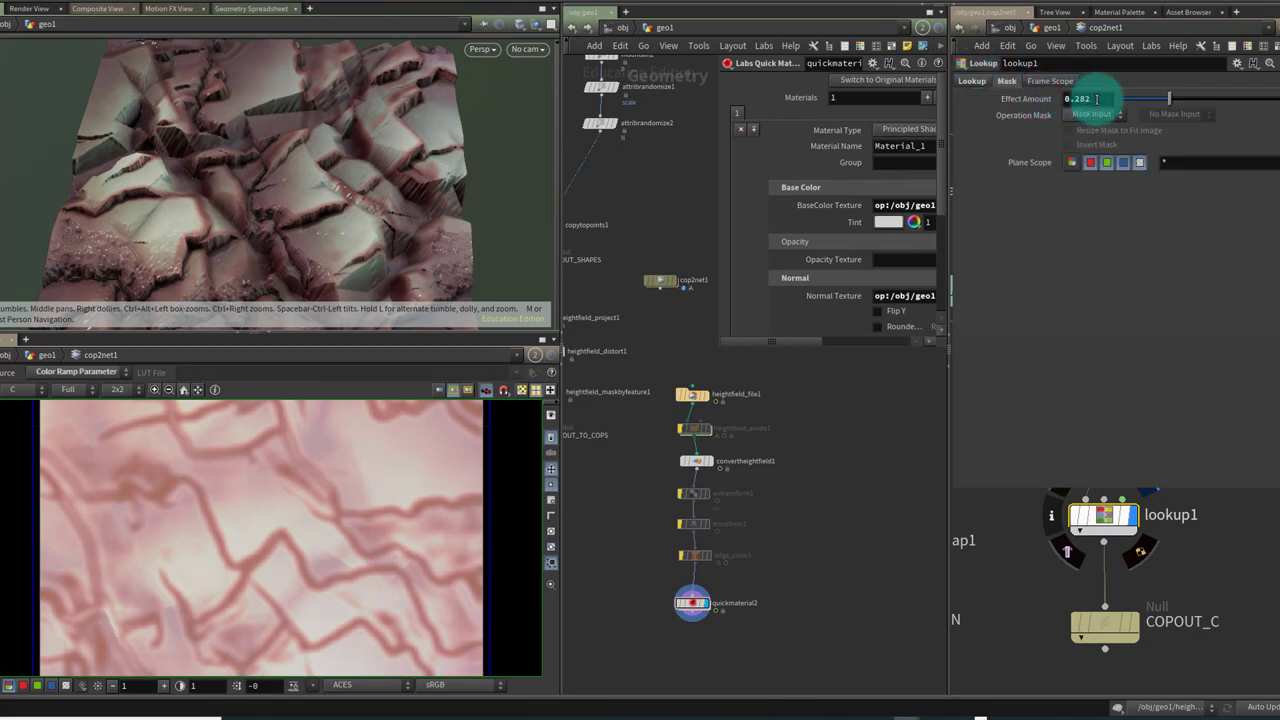
type("1")
key("Return")
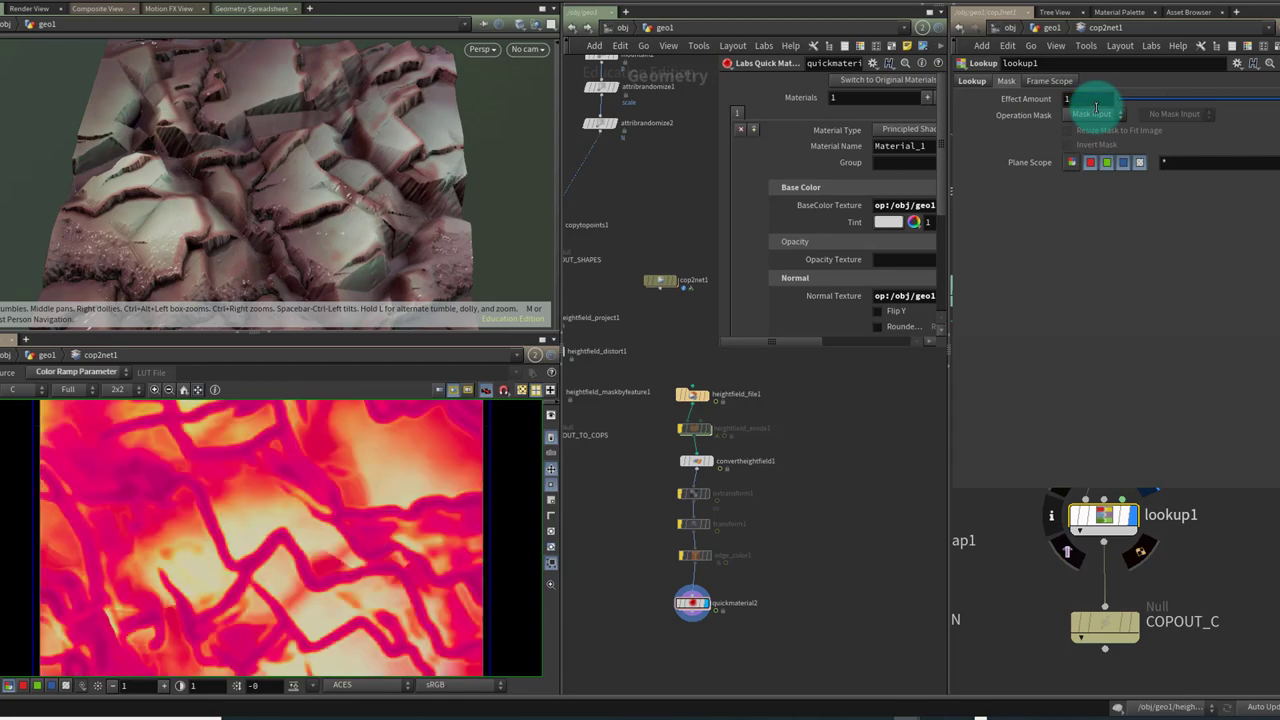
Set the mask effect amount of lookup1 to 0.3 and view the recoloured terrain
left_click(1081, 99)
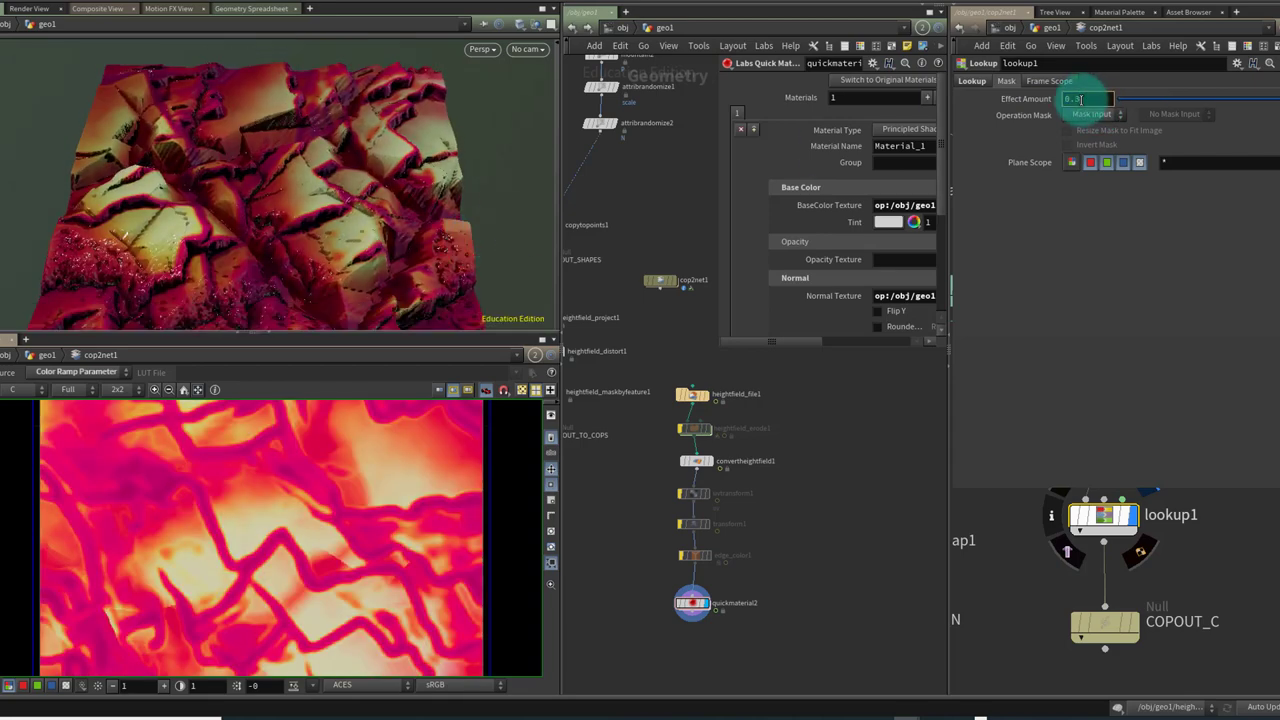
key("Return")
left_click_drag(499, 180, 382, 228, "alt")
left_click(999, 525)
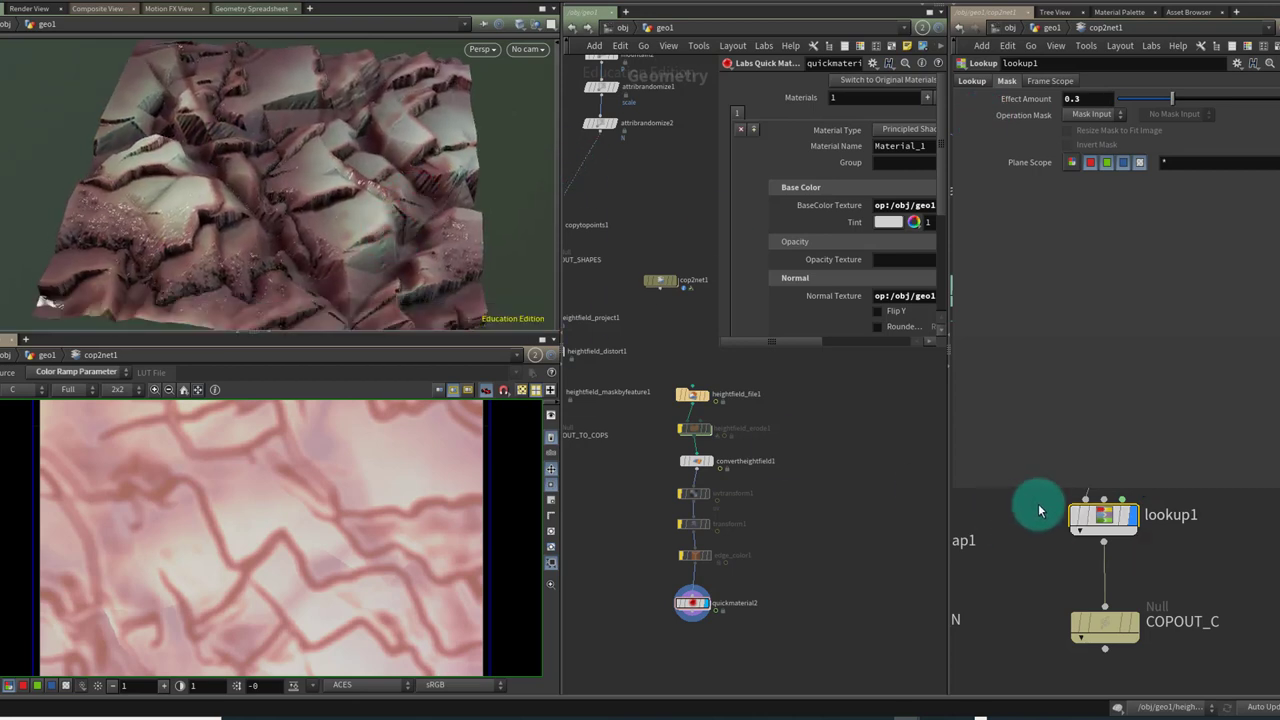
Return to the color ramp settings of lookup1 and place the browser window with the Cliffs of Moher photo beside Houdini
left_click(982, 83)
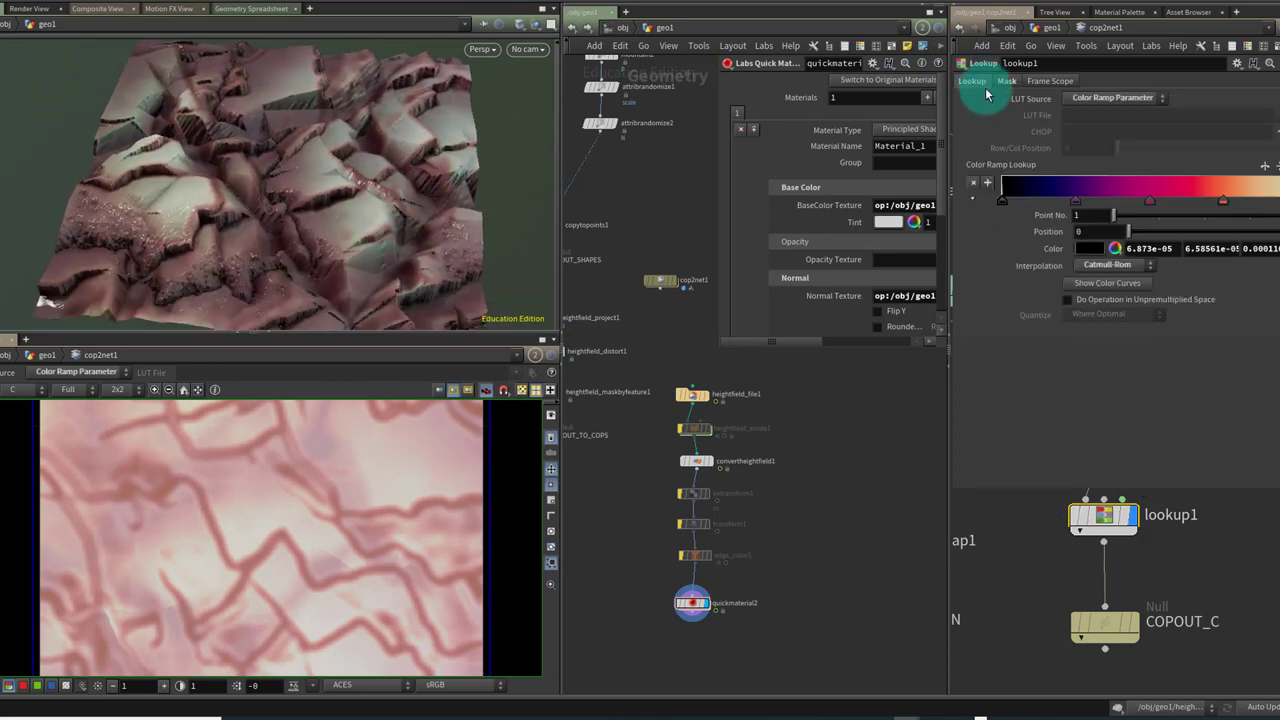
right_click(979, 164)
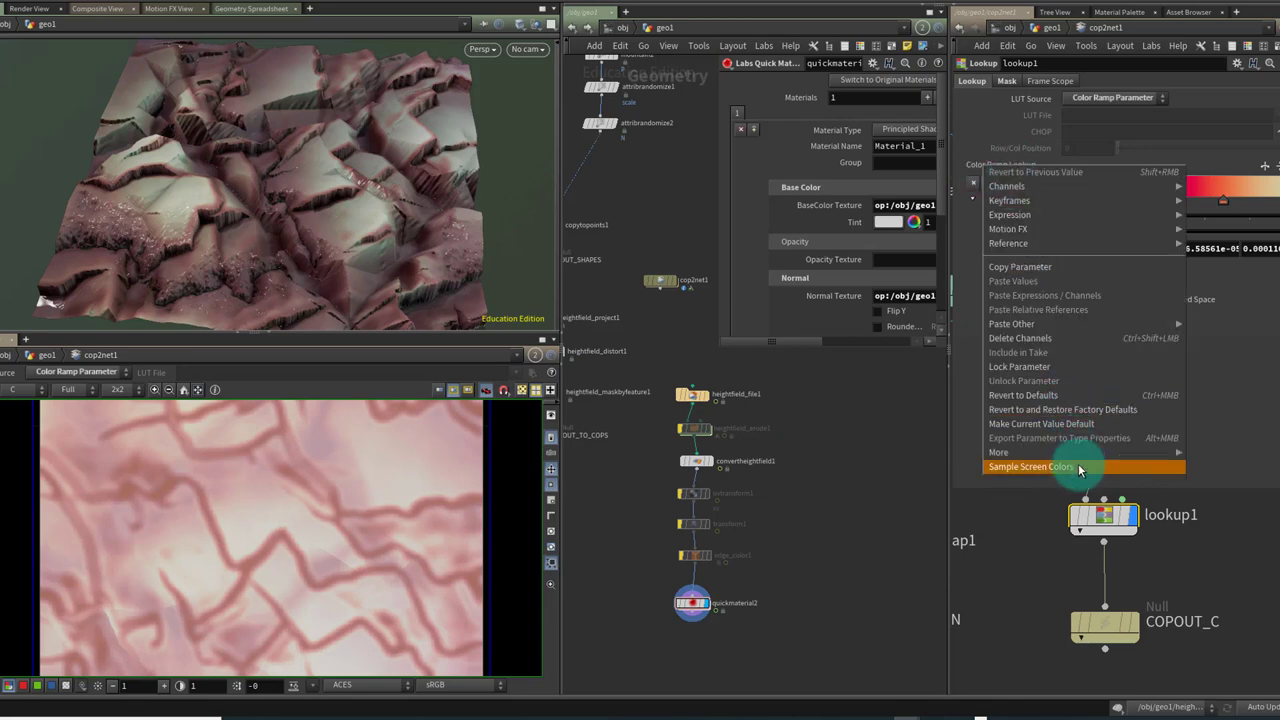
left_click(837, 525)
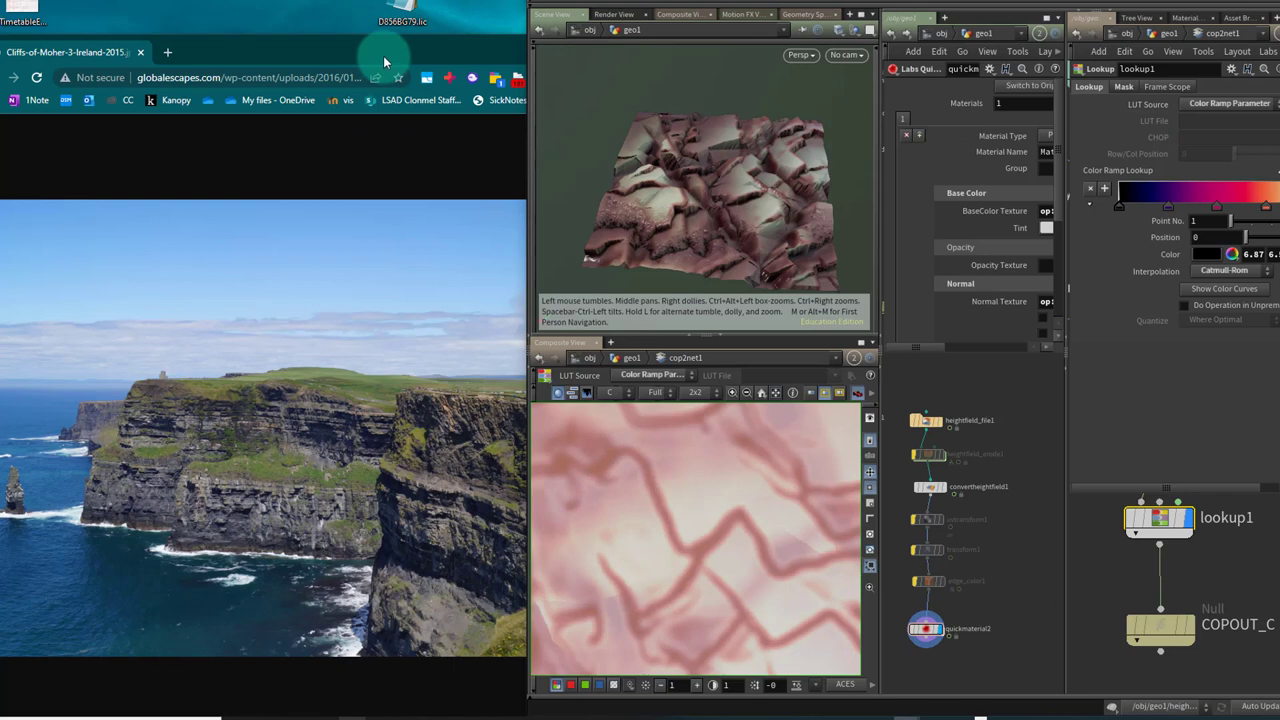
left_click_drag(383, 55, 365, 32)
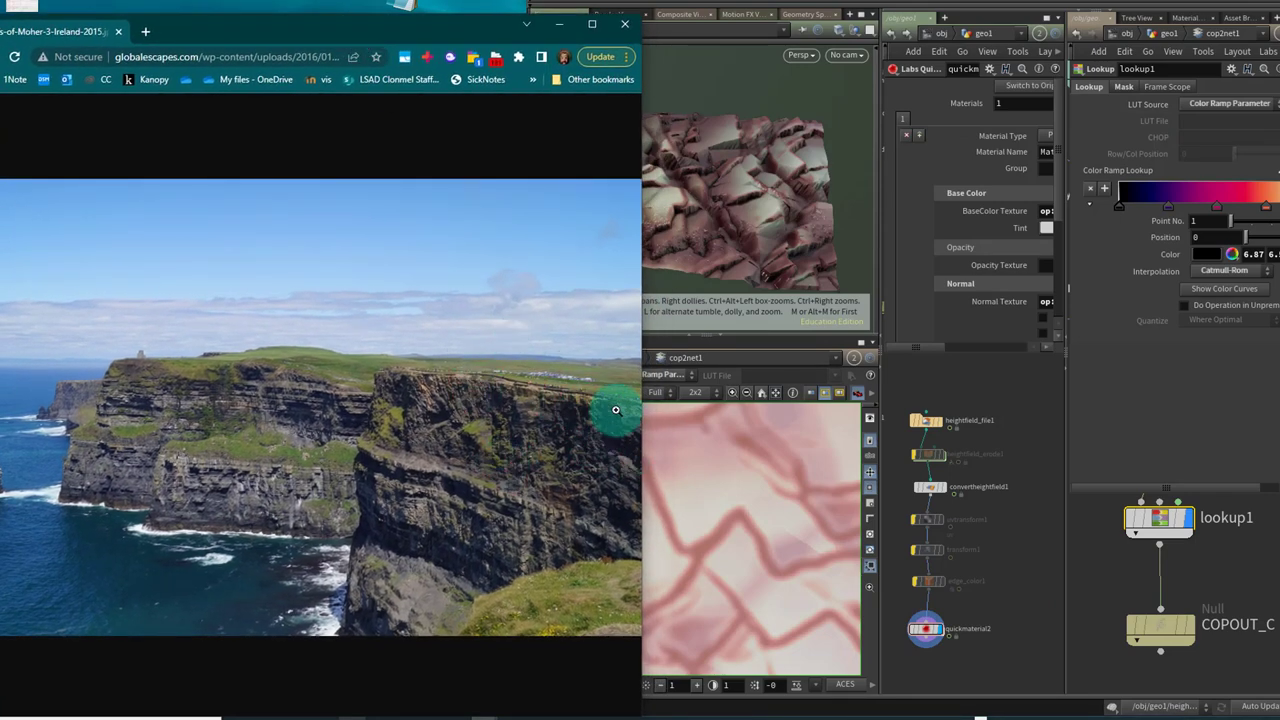
Sample screen colors across the cliff face in the photo into the color ramp of lookup1 and inspect the terrain
right_click(1133, 179)
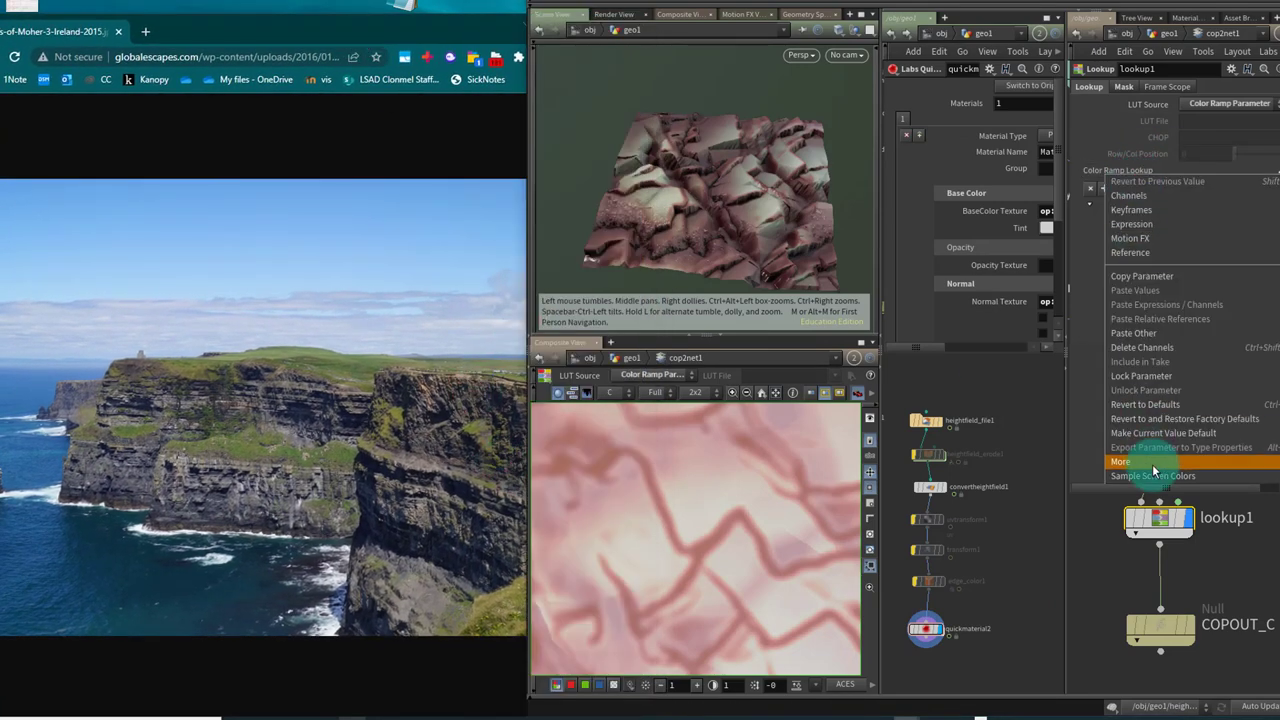
left_click(1157, 476)
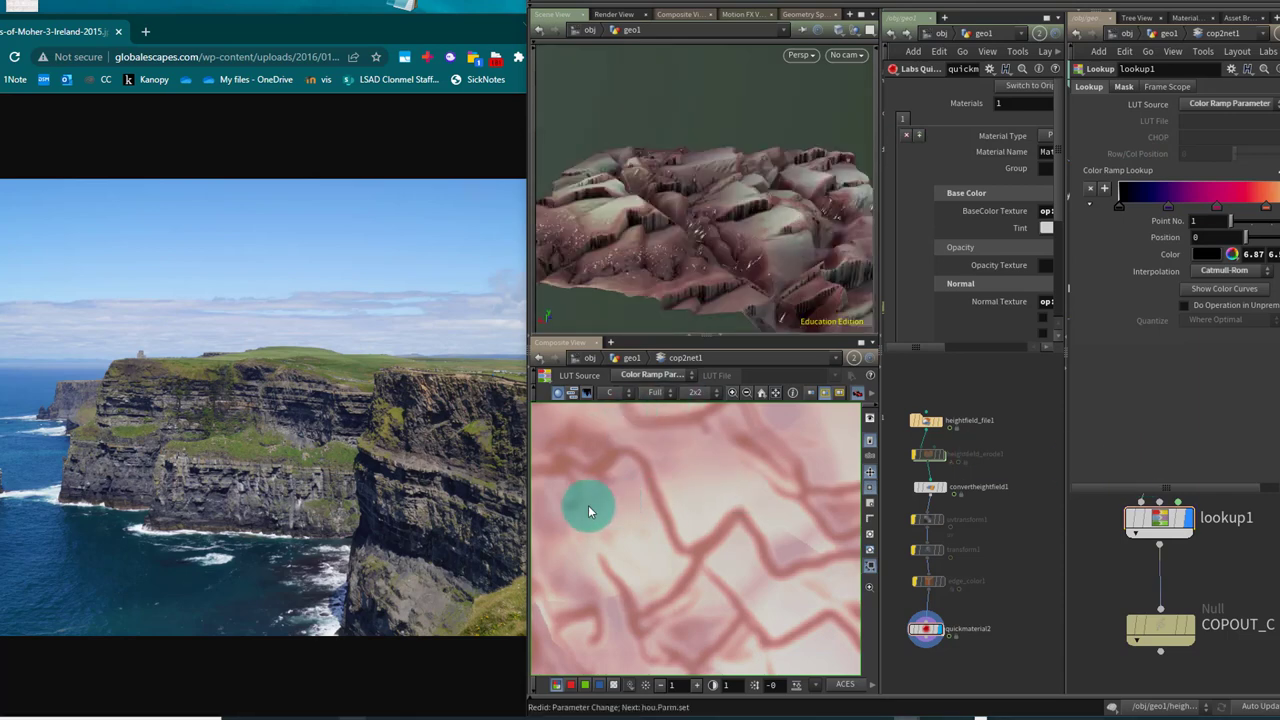
left_click(1131, 207)
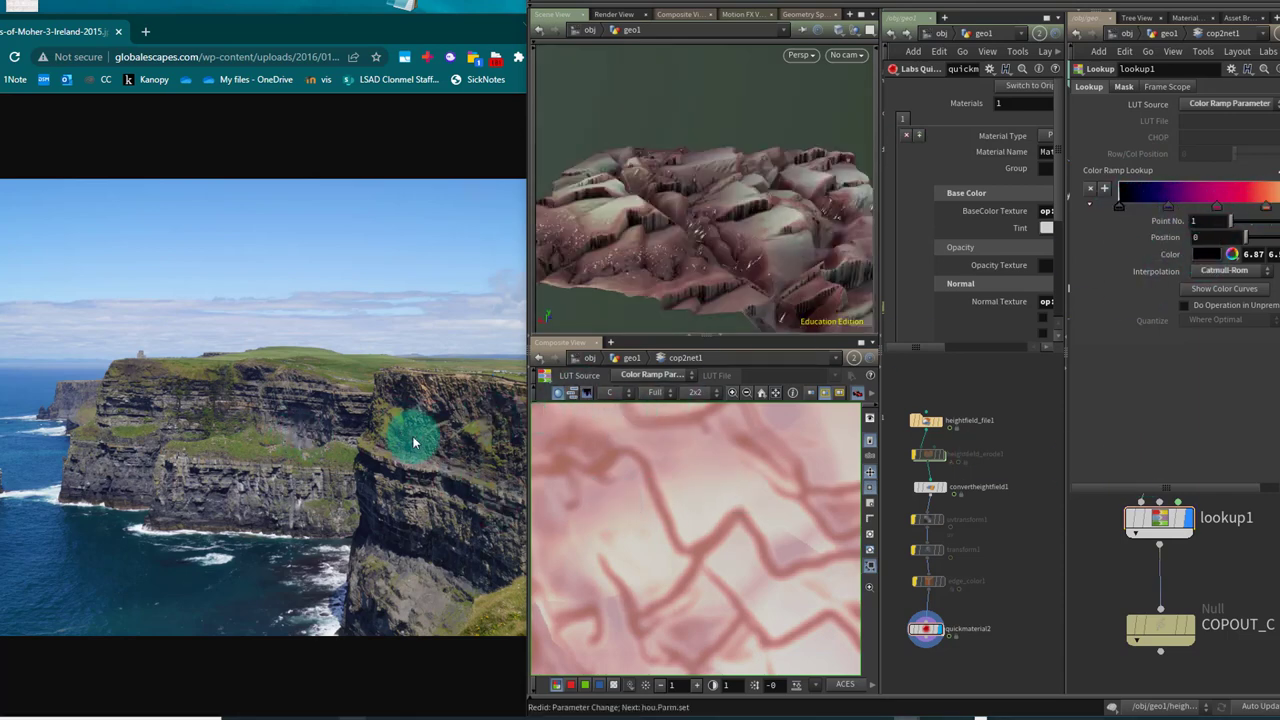
left_click_drag(328, 503, 414, 507)
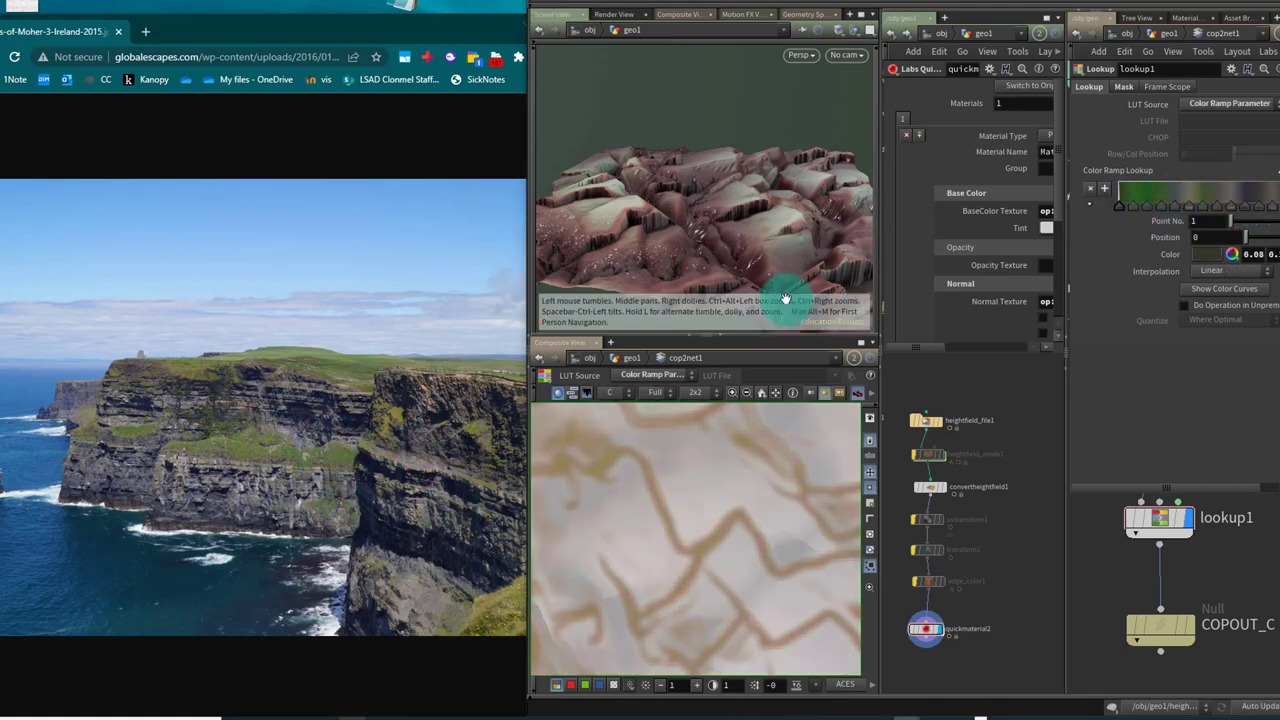
mouse_move(754, 137)
left_mouse_down()
mouse_move(714, 129)
mouse_move(749, 140)
mouse_move(720, 129)
mouse_move(531, 280)
left_mouse_up()
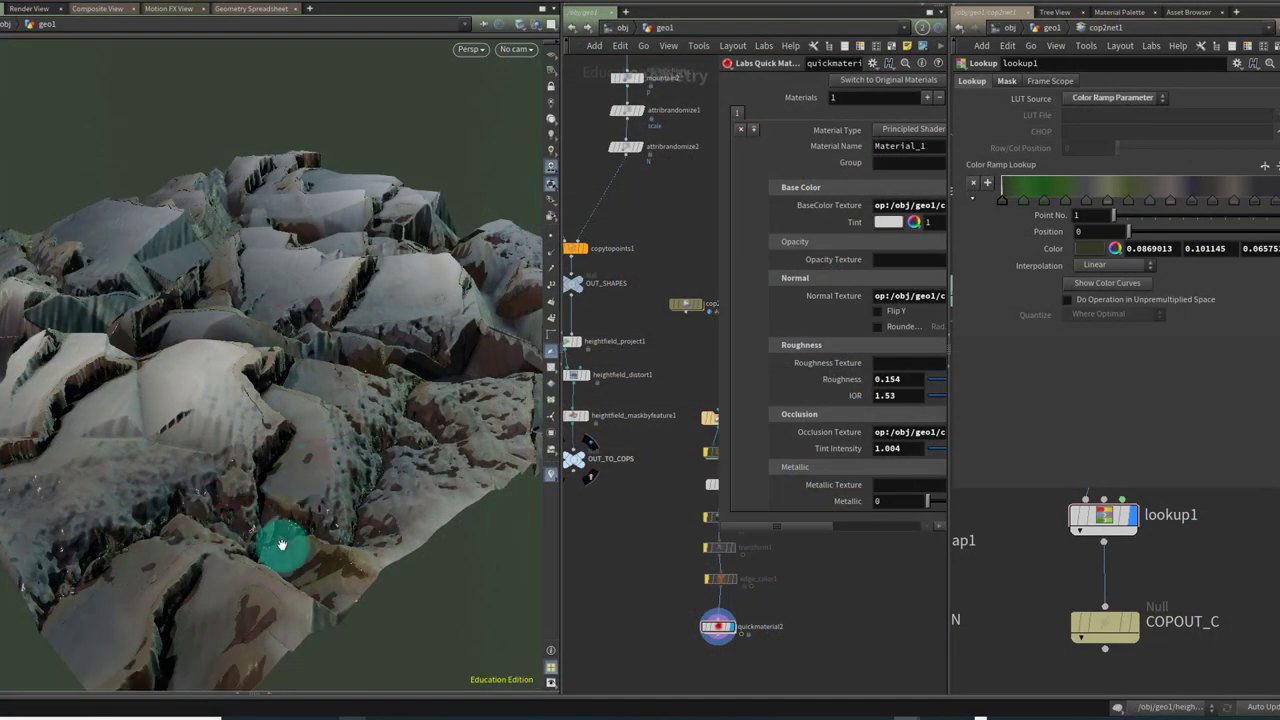
left_click_drag(369, 558, 455, 410)
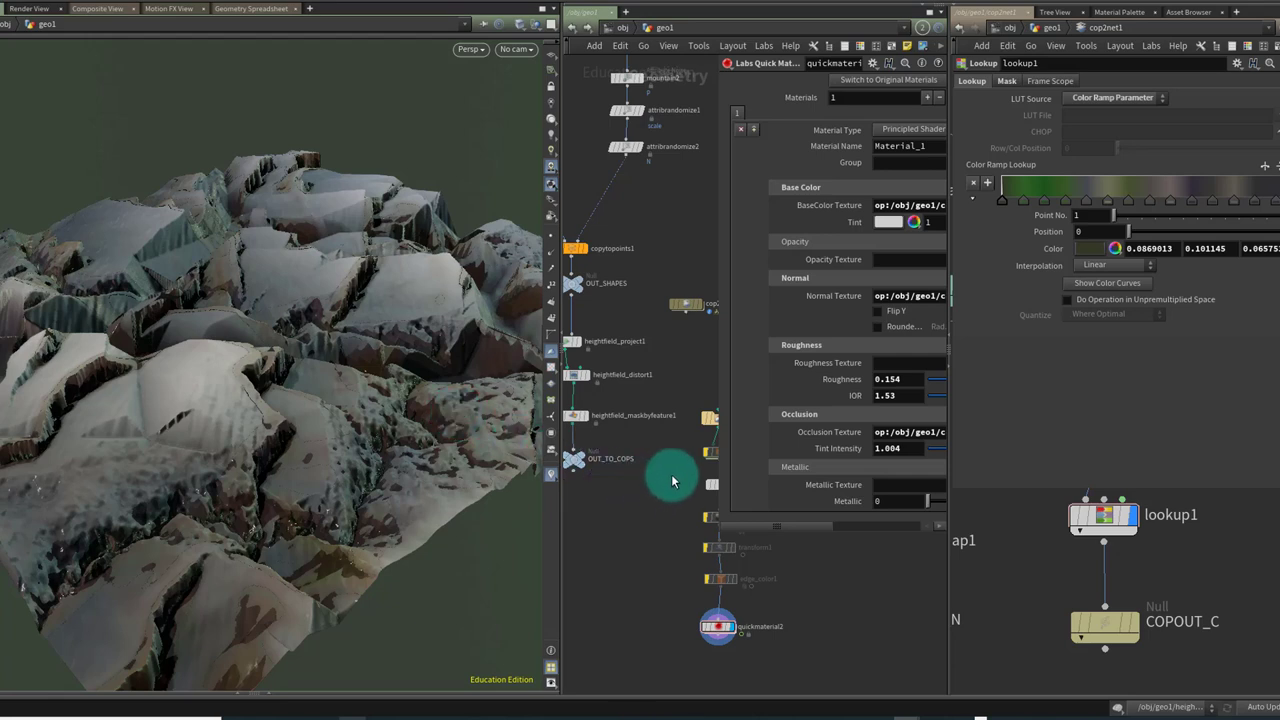
Show the parameters of normal_map1 and enable Flip Y for the normal texture of quickmaterial2
left_click_drag(718, 382, 614, 398)
middle_click_drag(1031, 569, 1257, 571)
left_click(1106, 573)
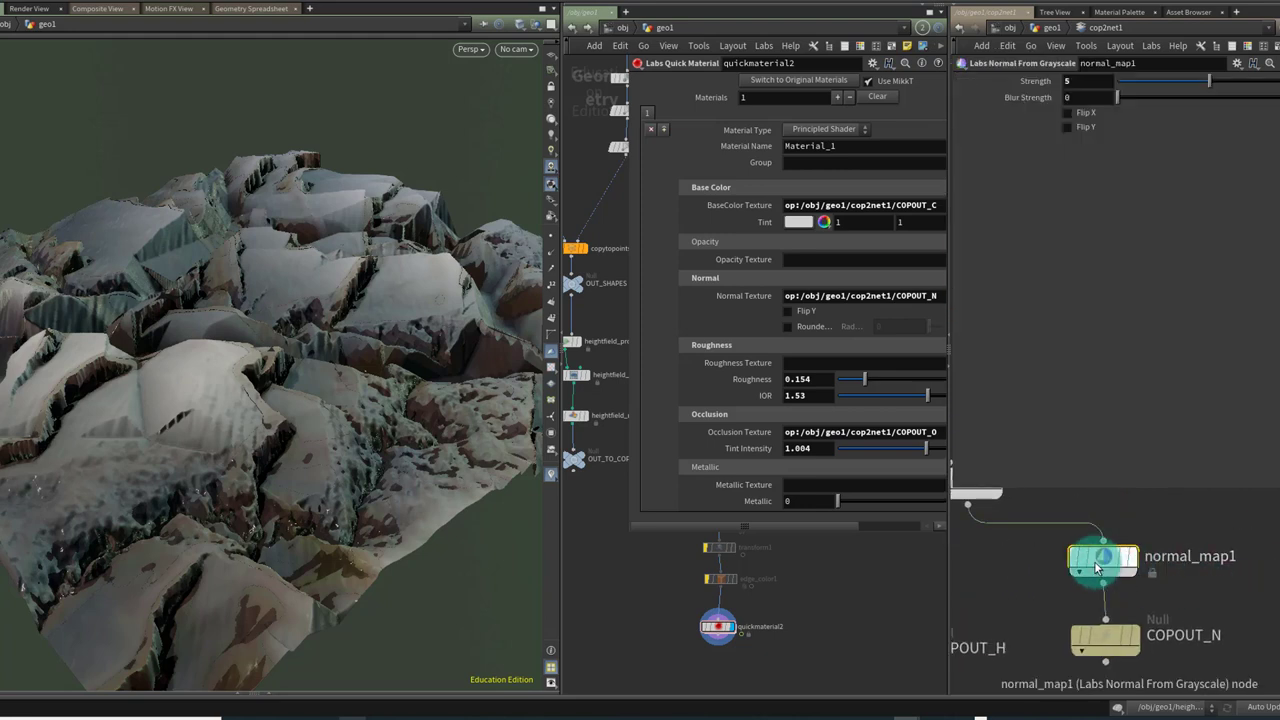
left_click(788, 312)
mouse_move(446, 323)
left_mouse_down()
mouse_move(446, 337)
mouse_move(418, 344)
mouse_move(449, 374)
mouse_move(486, 360)
mouse_move(491, 331)
mouse_move(464, 363)
mouse_move(431, 363)
mouse_move(460, 331)
mouse_move(398, 367)
mouse_move(409, 361)
left_mouse_up()
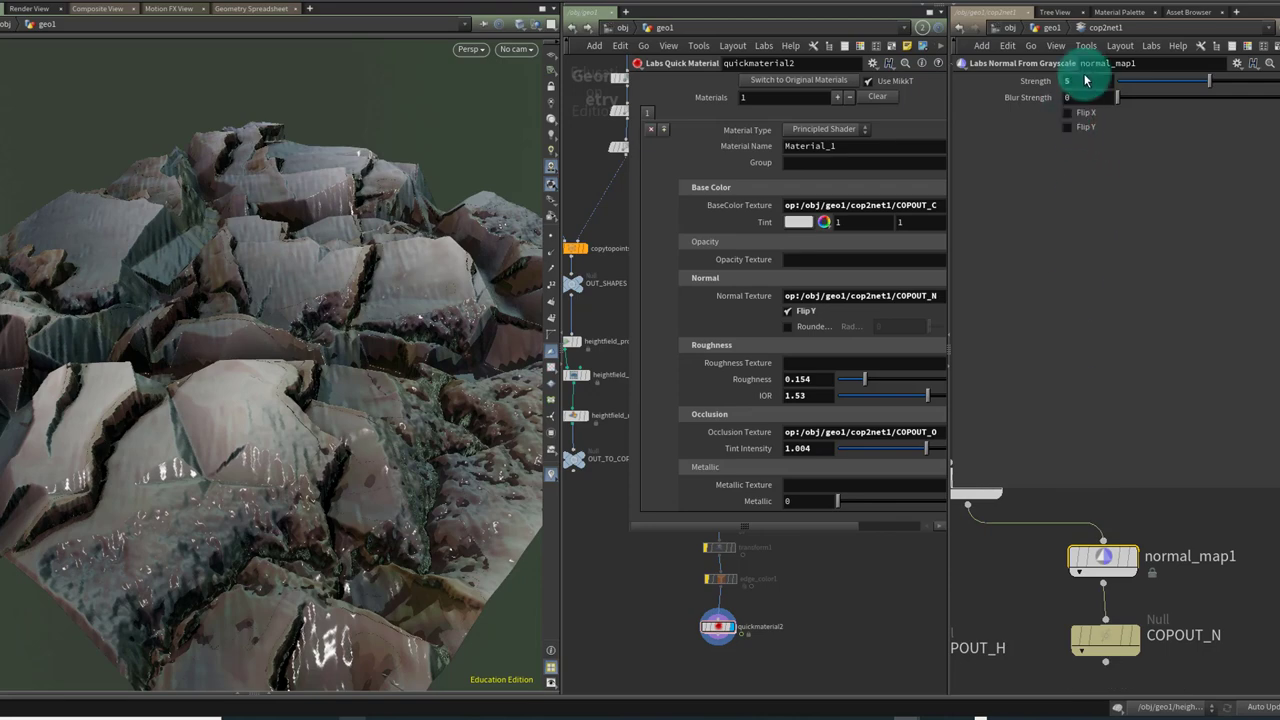
middle_click_drag(1019, 563, 1131, 592)
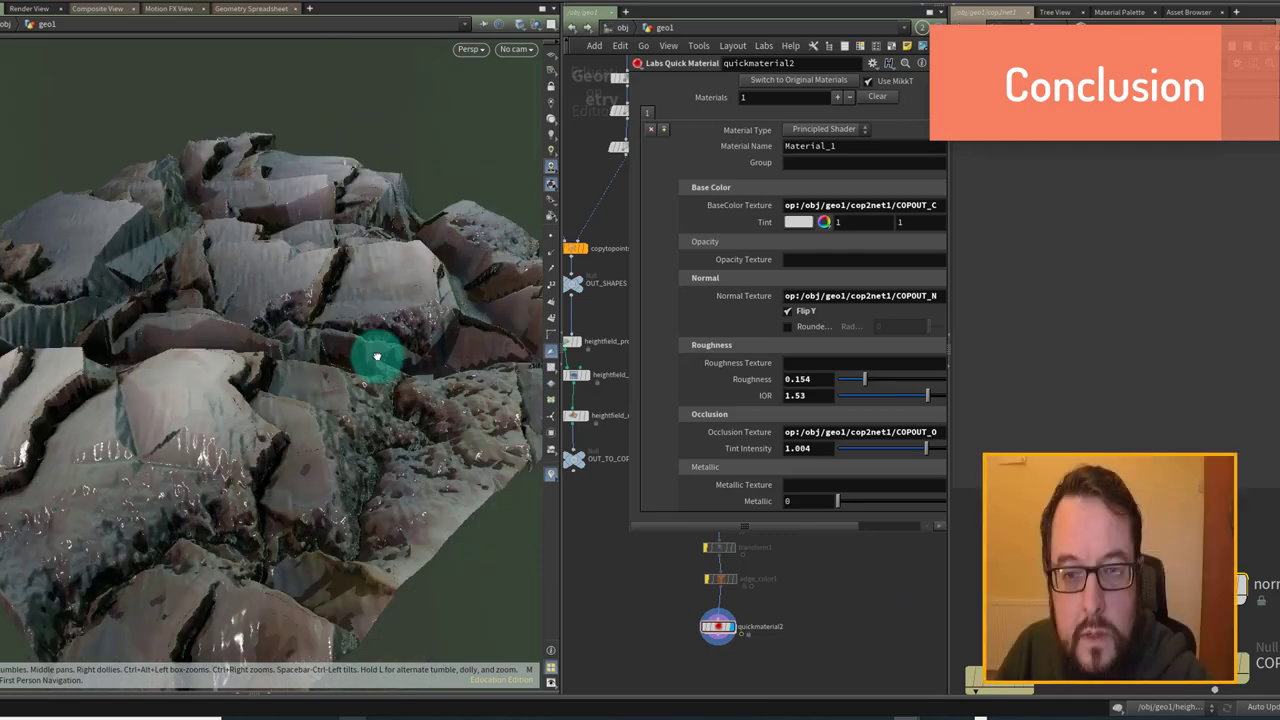
left_click_drag(380, 357, 323, 303)
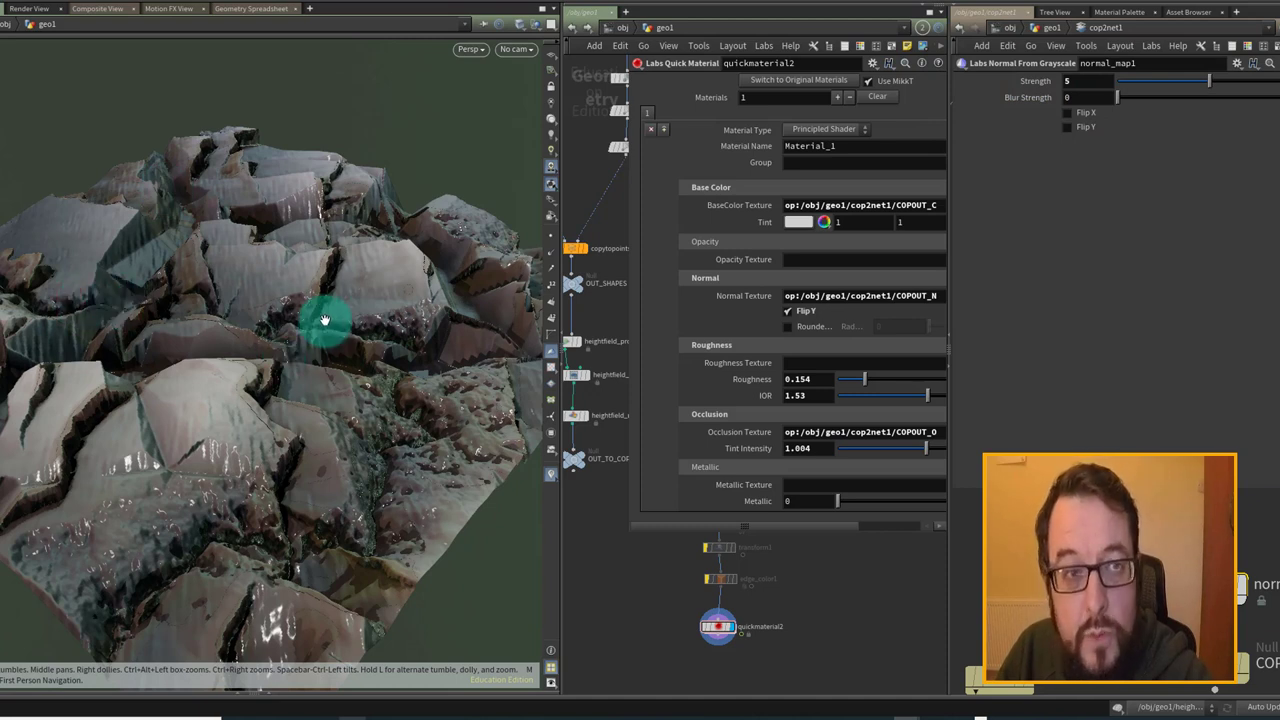
middle_click_drag(672, 562, 677, 575)
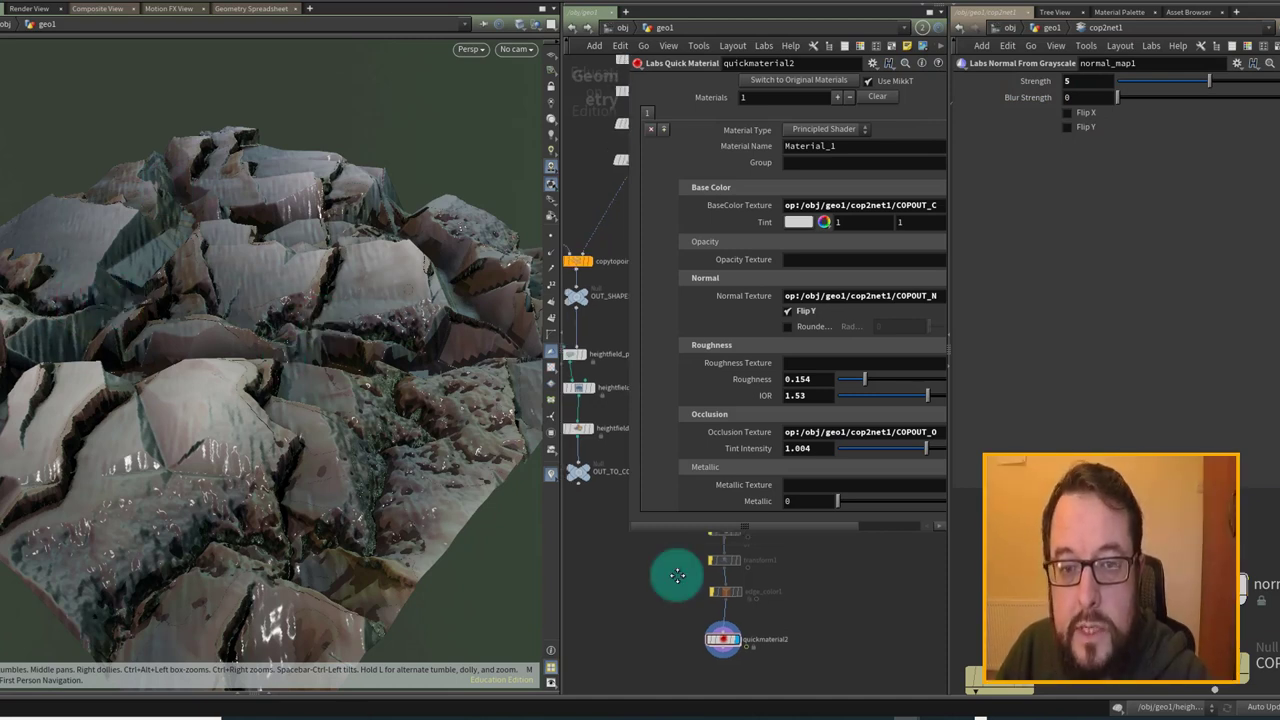